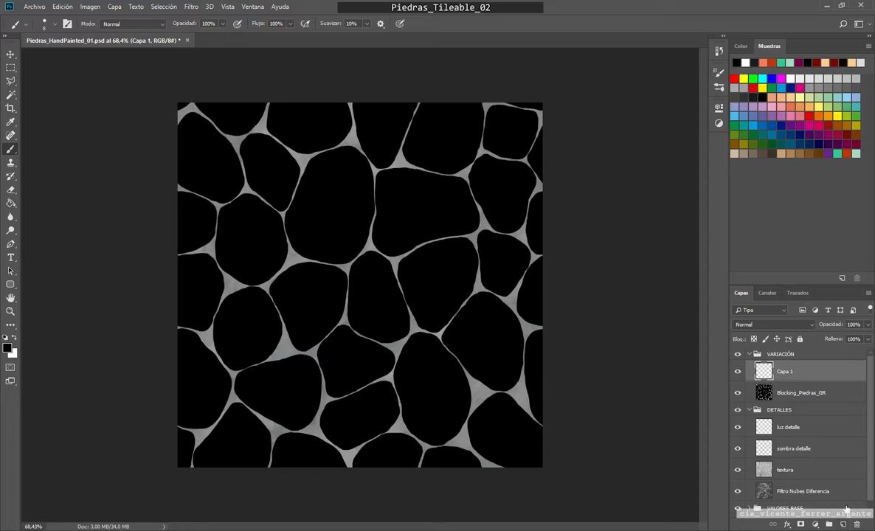
Step: Rename the new layer above Blocking_Piedras_GR as Blocking_Piedras_Mini
{"action": "double_click", "coordinate": [785, 371]}
{"action": "key", "text": "Return"}
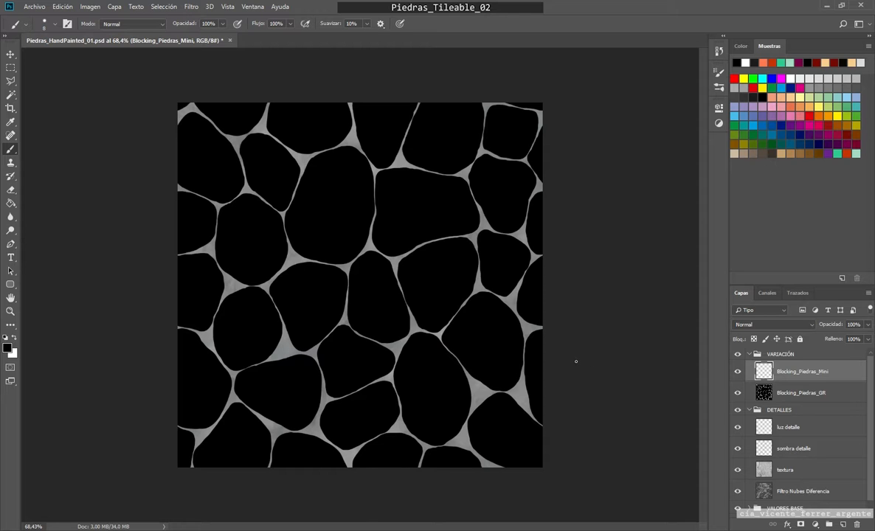
Step: Paint small black stones in the wide gaps between the large stones, from the texture's center to its lower-right area
{"action": "scroll", "coordinate": [406, 341], "scroll_direction": "up", "scroll_amount": 3}
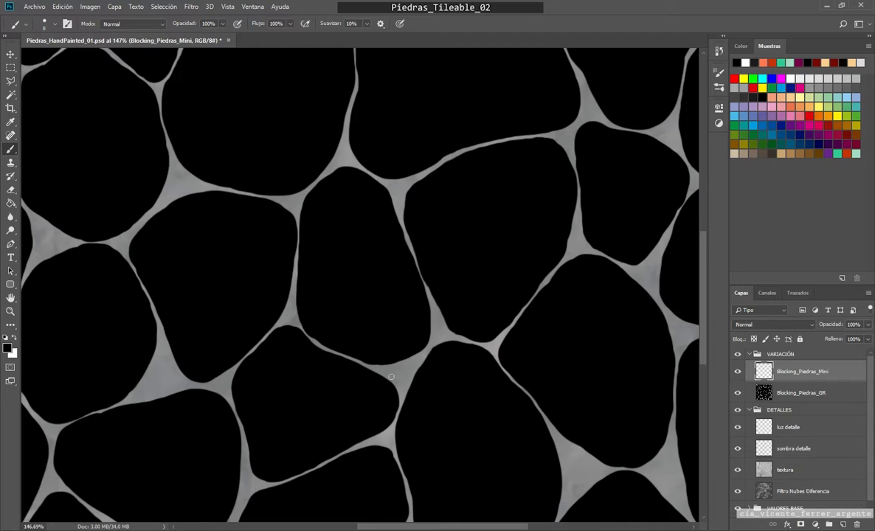
{"action": "left_click_drag", "start_coordinate": [391, 376], "coordinate": [399, 385]}
{"action": "mouse_move", "coordinate": [436, 322]}
{"action": "left_mouse_down"}
{"action": "mouse_move", "coordinate": [441, 337]}
{"action": "mouse_move", "coordinate": [433, 330]}
{"action": "left_mouse_up"}
{"action": "mouse_move", "coordinate": [573, 216]}
{"action": "left_mouse_down"}
{"action": "mouse_move", "coordinate": [576, 247]}
{"action": "mouse_move", "coordinate": [583, 241]}
{"action": "left_mouse_up"}
{"action": "mouse_move", "coordinate": [652, 264]}
{"action": "left_mouse_down"}
{"action": "mouse_move", "coordinate": [652, 284]}
{"action": "mouse_move", "coordinate": [643, 265]}
{"action": "left_mouse_up"}
{"action": "left_click_drag", "start_coordinate": [681, 325], "coordinate": [685, 335]}
{"action": "left_click_drag", "start_coordinate": [547, 364], "coordinate": [489, 160]}
{"action": "left_click_drag", "start_coordinate": [525, 253], "coordinate": [509, 281]}
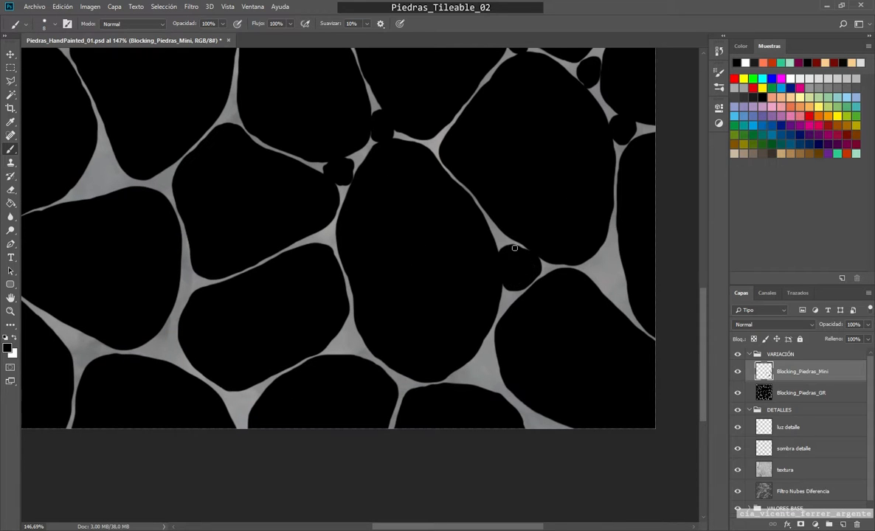
{"action": "left_click_drag", "start_coordinate": [601, 264], "coordinate": [617, 285]}
{"action": "left_click_drag", "start_coordinate": [469, 369], "coordinate": [475, 368]}
Step: Paint small black stones at the open junctions between the large stones across the lower-middle part of the texture
{"action": "scroll", "coordinate": [345, 337], "scroll_direction": "up", "scroll_amount": 5}
{"action": "mouse_move", "coordinate": [342, 336]}
{"action": "left_mouse_down"}
{"action": "mouse_move", "coordinate": [367, 352]}
{"action": "mouse_move", "coordinate": [356, 363]}
{"action": "left_mouse_up"}
{"action": "left_click_drag", "start_coordinate": [332, 268], "coordinate": [482, 409]}
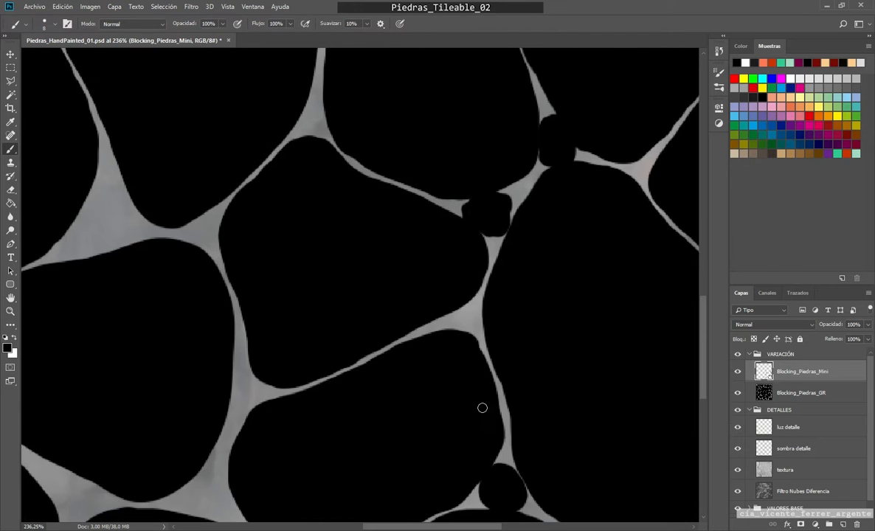
{"action": "left_click_drag", "start_coordinate": [471, 322], "coordinate": [459, 317]}
{"action": "left_click_drag", "start_coordinate": [279, 251], "coordinate": [404, 27]}
{"action": "left_click_drag", "start_coordinate": [367, 347], "coordinate": [346, 303]}
{"action": "mouse_move", "coordinate": [448, 305]}
{"action": "left_mouse_down"}
{"action": "mouse_move", "coordinate": [437, 337]}
{"action": "mouse_move", "coordinate": [417, 322]}
{"action": "left_mouse_up"}
{"action": "mouse_move", "coordinate": [316, 219]}
{"action": "left_mouse_down"}
{"action": "mouse_move", "coordinate": [333, 245]}
{"action": "mouse_move", "coordinate": [307, 227]}
{"action": "left_mouse_up"}
{"action": "left_click_drag", "start_coordinate": [337, 126], "coordinate": [355, 307]}
{"action": "left_click_drag", "start_coordinate": [367, 301], "coordinate": [361, 297]}
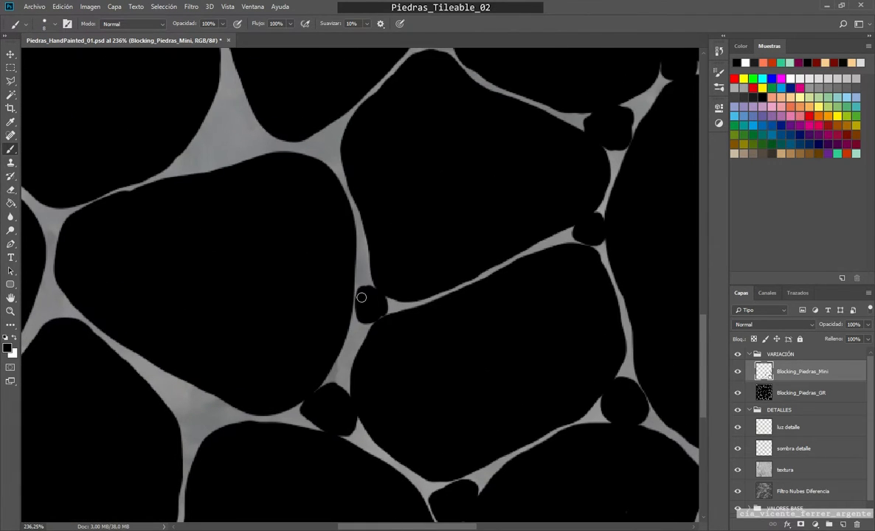
{"action": "left_click_drag", "start_coordinate": [354, 162], "coordinate": [480, 320]}
{"action": "mouse_move", "coordinate": [452, 297]}
{"action": "left_mouse_down"}
{"action": "mouse_move", "coordinate": [443, 304]}
{"action": "mouse_move", "coordinate": [450, 303]}
{"action": "left_mouse_up"}
Step: On the Blocking_Piedras_GR layer, extend the lower-right edge of the large rounded stone to narrow the wide gap beside it
{"action": "mouse_move", "coordinate": [344, 255]}
{"action": "left_mouse_down"}
{"action": "mouse_move", "coordinate": [343, 277]}
{"action": "mouse_move", "coordinate": [314, 263]}
{"action": "mouse_move", "coordinate": [355, 259]}
{"action": "mouse_move", "coordinate": [345, 281]}
{"action": "left_mouse_up"}
{"action": "key", "text": "ctrl+z"}
{"action": "left_click", "coordinate": [785, 394]}
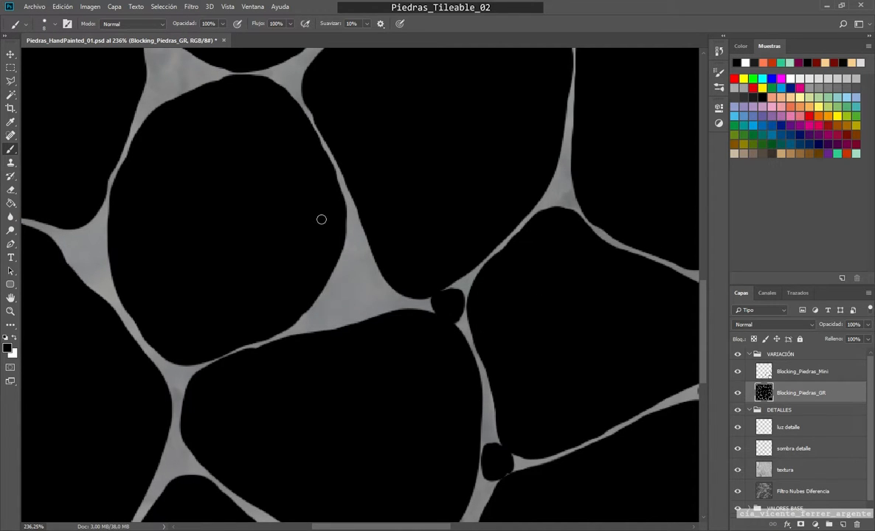
{"action": "mouse_move", "coordinate": [342, 219]}
{"action": "left_mouse_down"}
{"action": "mouse_move", "coordinate": [357, 290]}
{"action": "mouse_move", "coordinate": [294, 319]}
{"action": "left_mouse_up"}
{"action": "mouse_move", "coordinate": [352, 235]}
{"action": "left_mouse_down"}
{"action": "mouse_move", "coordinate": [345, 312]}
{"action": "mouse_move", "coordinate": [279, 324]}
{"action": "mouse_move", "coordinate": [334, 262]}
{"action": "mouse_move", "coordinate": [284, 318]}
{"action": "left_mouse_up"}
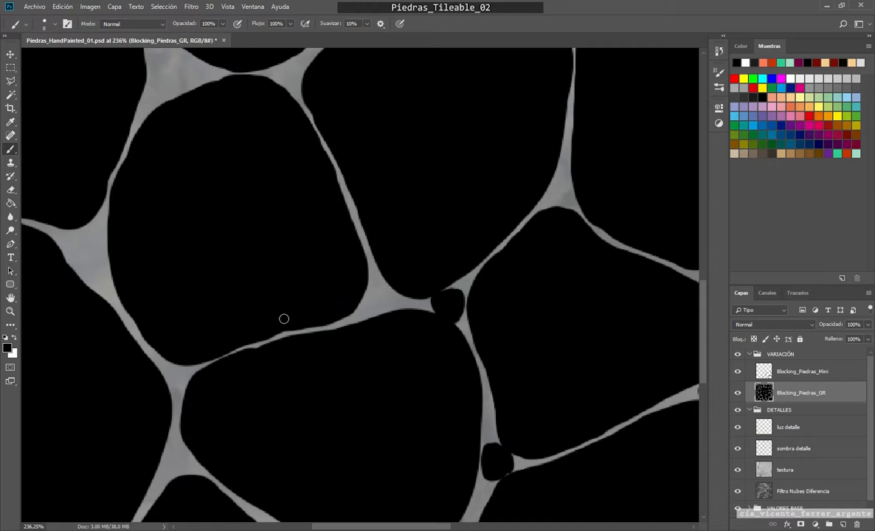
Step: On the Blocking_Piedras_Mini layer, paint small black stones in the gaps along the left side of the texture
{"action": "left_click", "coordinate": [788, 372]}
{"action": "mouse_move", "coordinate": [372, 284]}
{"action": "left_mouse_down"}
{"action": "mouse_move", "coordinate": [387, 301]}
{"action": "mouse_move", "coordinate": [372, 297]}
{"action": "left_mouse_up"}
{"action": "mouse_move", "coordinate": [259, 249]}
{"action": "left_mouse_down"}
{"action": "mouse_move", "coordinate": [405, 476]}
{"action": "mouse_move", "coordinate": [422, 525]}
{"action": "left_mouse_up"}
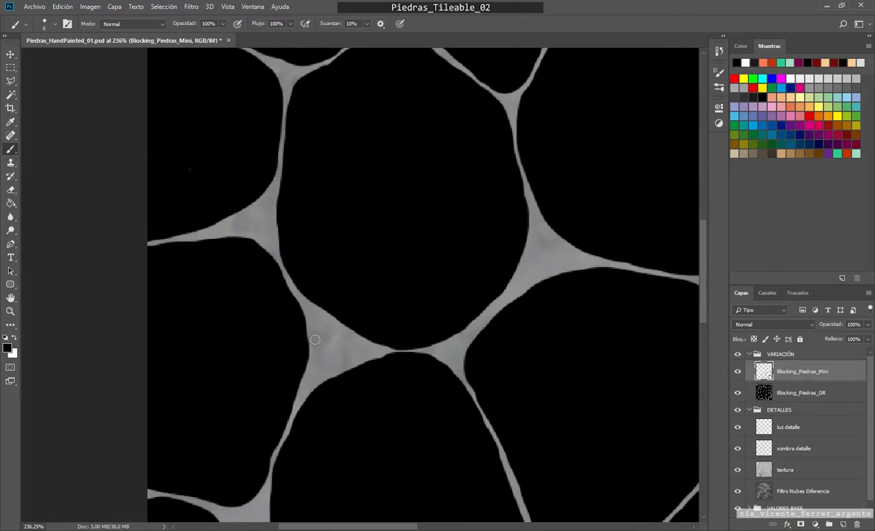
{"action": "mouse_move", "coordinate": [325, 318]}
{"action": "left_mouse_down"}
{"action": "mouse_move", "coordinate": [315, 336]}
{"action": "mouse_move", "coordinate": [326, 315]}
{"action": "left_mouse_up"}
{"action": "mouse_move", "coordinate": [266, 237]}
{"action": "left_mouse_down"}
{"action": "mouse_move", "coordinate": [264, 215]}
{"action": "mouse_move", "coordinate": [243, 223]}
{"action": "left_mouse_up"}
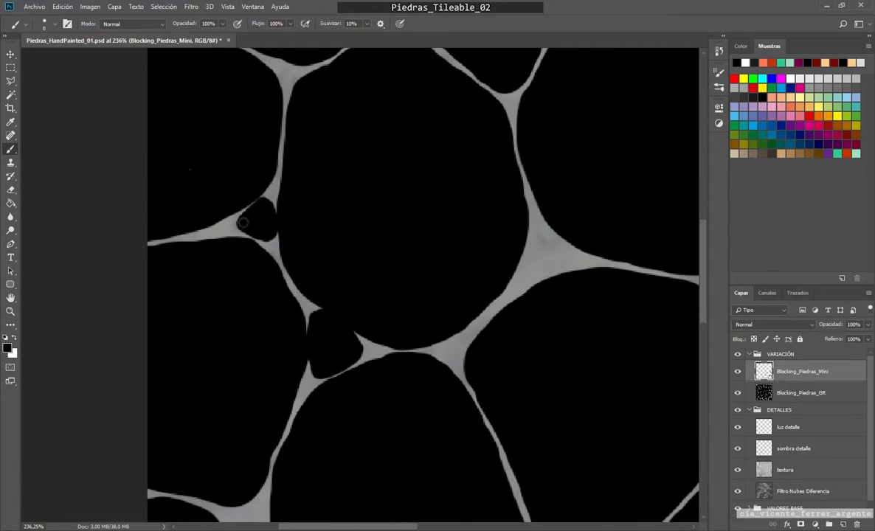
{"action": "left_click_drag", "start_coordinate": [497, 235], "coordinate": [362, 234]}
{"action": "left_click_drag", "start_coordinate": [416, 236], "coordinate": [397, 272]}
{"action": "mouse_move", "coordinate": [291, 206]}
{"action": "left_mouse_down"}
{"action": "mouse_move", "coordinate": [341, 433]}
{"action": "mouse_move", "coordinate": [379, 481]}
{"action": "left_mouse_up"}
{"action": "left_click_drag", "start_coordinate": [339, 288], "coordinate": [349, 303]}
Step: Paint small black stones at the junctions between the large stones along the upper part of the texture
{"action": "left_click_drag", "start_coordinate": [348, 233], "coordinate": [297, 383]}
{"action": "mouse_move", "coordinate": [244, 263]}
{"action": "left_mouse_down"}
{"action": "mouse_move", "coordinate": [270, 266]}
{"action": "mouse_move", "coordinate": [255, 298]}
{"action": "left_mouse_up"}
{"action": "mouse_move", "coordinate": [347, 217]}
{"action": "left_mouse_down"}
{"action": "mouse_move", "coordinate": [330, 249]}
{"action": "mouse_move", "coordinate": [324, 238]}
{"action": "left_mouse_up"}
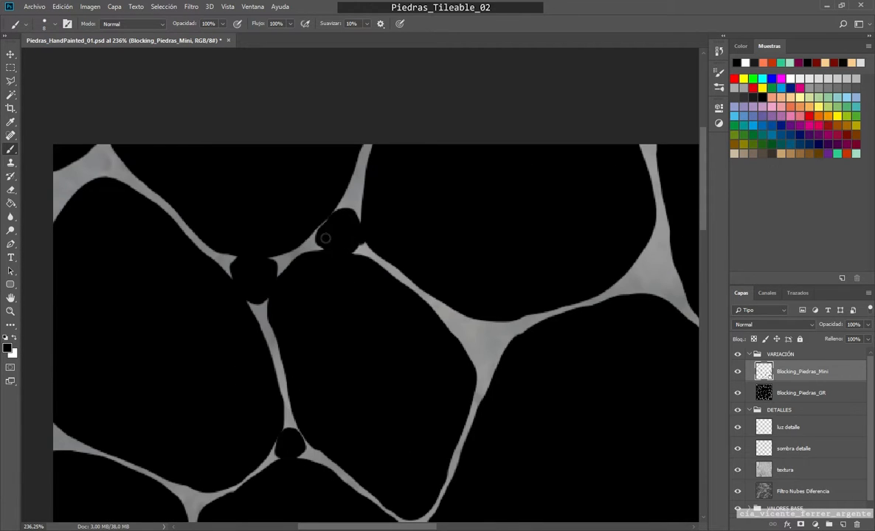
{"action": "mouse_move", "coordinate": [502, 335]}
{"action": "left_mouse_down"}
{"action": "mouse_move", "coordinate": [472, 332]}
{"action": "mouse_move", "coordinate": [497, 352]}
{"action": "left_mouse_up"}
{"action": "left_click_drag", "start_coordinate": [584, 311], "coordinate": [268, 365]}
{"action": "mouse_move", "coordinate": [341, 297]}
{"action": "left_mouse_down"}
{"action": "mouse_move", "coordinate": [348, 343]}
{"action": "mouse_move", "coordinate": [341, 337]}
{"action": "left_mouse_up"}
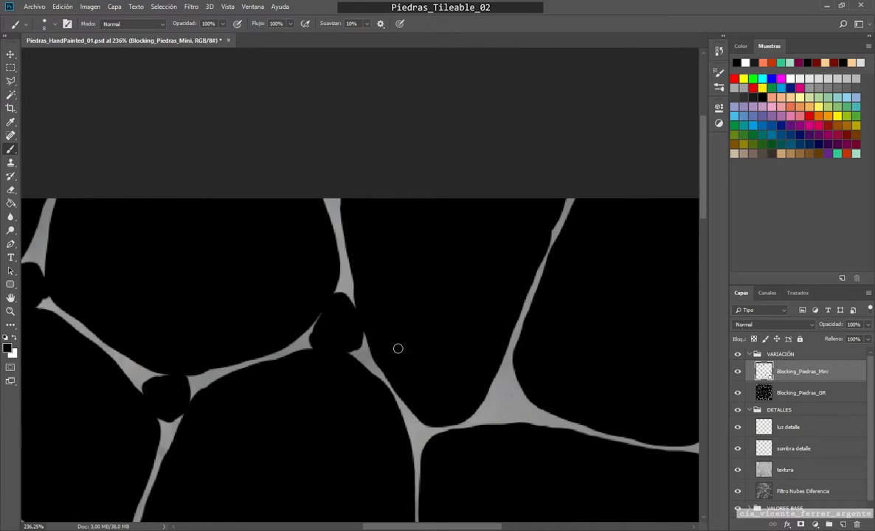
{"action": "left_click_drag", "start_coordinate": [491, 395], "coordinate": [388, 262]}
{"action": "mouse_move", "coordinate": [389, 287]}
{"action": "left_mouse_down"}
{"action": "mouse_move", "coordinate": [410, 264]}
{"action": "mouse_move", "coordinate": [423, 287]}
{"action": "mouse_move", "coordinate": [380, 285]}
{"action": "left_mouse_up"}
Step: Paint small black stones in the gaps around the large stones near the texture's upper-right edge
{"action": "mouse_move", "coordinate": [620, 309]}
{"action": "left_mouse_down"}
{"action": "mouse_move", "coordinate": [321, 256]}
{"action": "mouse_move", "coordinate": [330, 259]}
{"action": "left_mouse_up"}
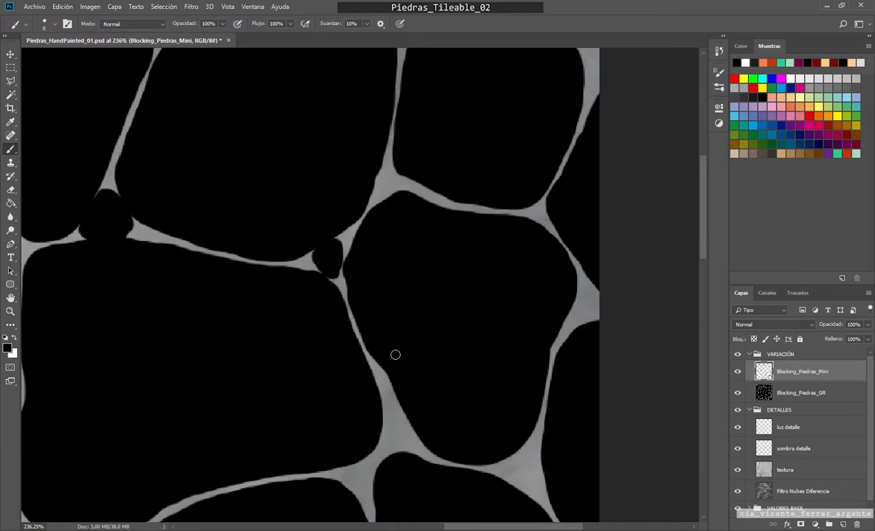
{"action": "left_click_drag", "start_coordinate": [391, 412], "coordinate": [394, 431]}
{"action": "left_click_drag", "start_coordinate": [351, 476], "coordinate": [354, 475]}
{"action": "left_click_drag", "start_coordinate": [507, 474], "coordinate": [421, 338]}
{"action": "mouse_move", "coordinate": [419, 339]}
{"action": "left_mouse_down"}
{"action": "mouse_move", "coordinate": [445, 318]}
{"action": "mouse_move", "coordinate": [450, 329]}
{"action": "left_mouse_up"}
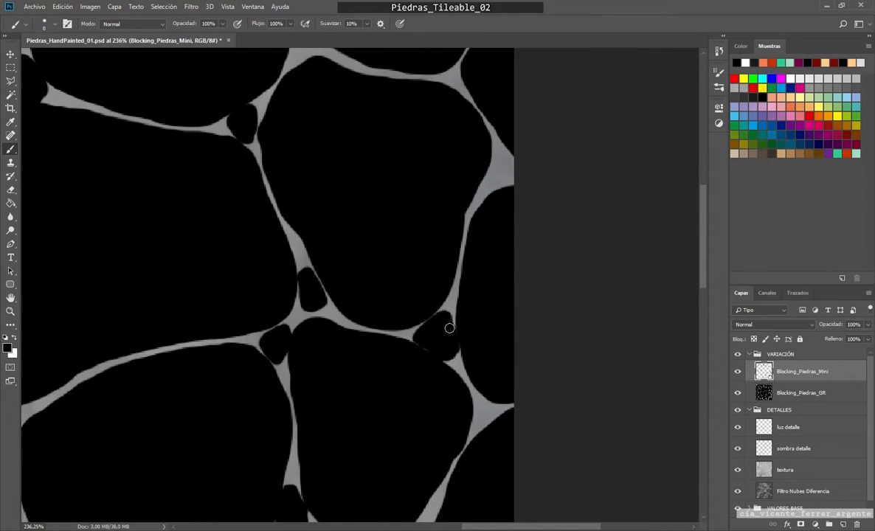
Step: Paint more small black stones in the gaps still open across the middle of the texture
{"action": "scroll", "coordinate": [303, 342], "scroll_direction": "down", "scroll_amount": 10}
{"action": "scroll", "coordinate": [399, 259], "scroll_direction": "up", "scroll_amount": 13}
{"action": "mouse_move", "coordinate": [443, 244]}
{"action": "left_mouse_down"}
{"action": "mouse_move", "coordinate": [416, 251]}
{"action": "mouse_move", "coordinate": [445, 245]}
{"action": "left_mouse_up"}
{"action": "mouse_move", "coordinate": [311, 178]}
{"action": "left_mouse_down"}
{"action": "mouse_move", "coordinate": [329, 199]}
{"action": "mouse_move", "coordinate": [299, 186]}
{"action": "left_mouse_up"}
{"action": "left_click_drag", "start_coordinate": [194, 283], "coordinate": [217, 281]}
{"action": "scroll", "coordinate": [217, 281], "scroll_direction": "down", "scroll_amount": 11}
{"action": "left_click_drag", "start_coordinate": [245, 313], "coordinate": [368, 260]}
{"action": "scroll", "coordinate": [334, 236], "scroll_direction": "up", "scroll_amount": 8}
{"action": "mouse_move", "coordinate": [344, 223]}
{"action": "left_mouse_down"}
{"action": "mouse_move", "coordinate": [346, 267]}
{"action": "mouse_move", "coordinate": [345, 220]}
{"action": "left_mouse_up"}
{"action": "scroll", "coordinate": [411, 344], "scroll_direction": "down", "scroll_amount": 7}
{"action": "scroll", "coordinate": [409, 337], "scroll_direction": "up", "scroll_amount": 11}
{"action": "left_click_drag", "start_coordinate": [419, 353], "coordinate": [407, 333]}
{"action": "scroll", "coordinate": [408, 336], "scroll_direction": "down", "scroll_amount": 11}
{"action": "scroll", "coordinate": [408, 238], "scroll_direction": "up", "scroll_amount": 11}
Step: Paint small black stones in the open gaps around the large stones near the texture's lower-left corner
{"action": "mouse_move", "coordinate": [411, 378]}
{"action": "left_mouse_down"}
{"action": "mouse_move", "coordinate": [408, 239]}
{"action": "mouse_move", "coordinate": [396, 249]}
{"action": "left_mouse_up"}
{"action": "left_click_drag", "start_coordinate": [224, 416], "coordinate": [243, 451]}
{"action": "scroll", "coordinate": [242, 453], "scroll_direction": "up", "scroll_amount": 1}
{"action": "mouse_move", "coordinate": [257, 425]}
{"action": "left_mouse_down"}
{"action": "mouse_move", "coordinate": [220, 414]}
{"action": "mouse_move", "coordinate": [271, 410]}
{"action": "left_mouse_up"}
{"action": "scroll", "coordinate": [504, 413], "scroll_direction": "down", "scroll_amount": 3}
{"action": "left_click_drag", "start_coordinate": [504, 413], "coordinate": [341, 338]}
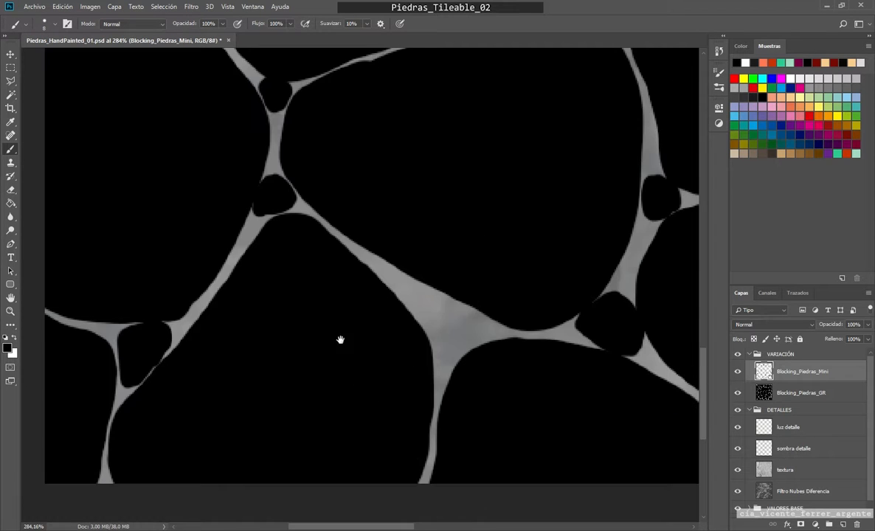
{"action": "mouse_move", "coordinate": [447, 322]}
{"action": "left_mouse_down"}
{"action": "mouse_move", "coordinate": [441, 344]}
{"action": "mouse_move", "coordinate": [428, 309]}
{"action": "mouse_move", "coordinate": [411, 295]}
{"action": "left_mouse_up"}
{"action": "scroll", "coordinate": [411, 295], "scroll_direction": "down", "scroll_amount": 6}
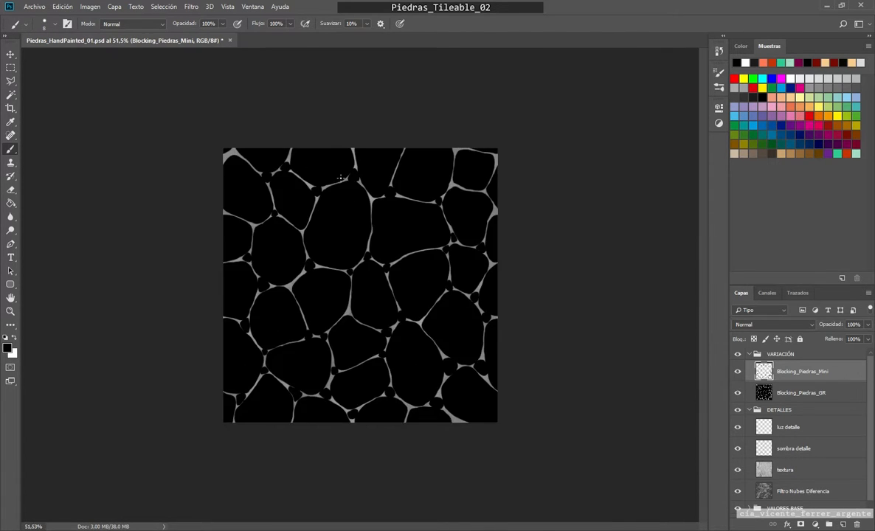
Step: Fill the leftover junctions in the left half of the texture with small black stones
{"action": "scroll", "coordinate": [323, 336], "scroll_direction": "up", "scroll_amount": 6}
{"action": "left_click_drag", "start_coordinate": [322, 336], "coordinate": [324, 313]}
{"action": "scroll", "coordinate": [325, 310], "scroll_direction": "down", "scroll_amount": 6}
{"action": "scroll", "coordinate": [325, 311], "scroll_direction": "up", "scroll_amount": 6}
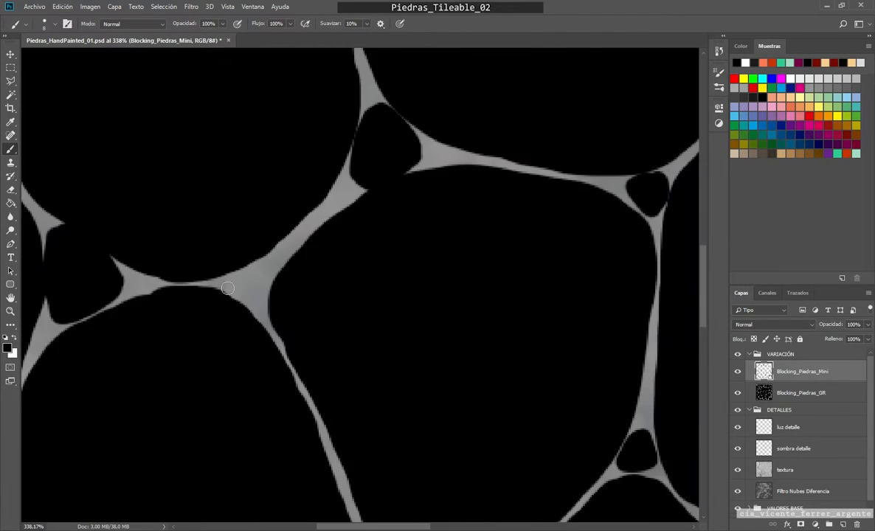
{"action": "scroll", "coordinate": [244, 302], "scroll_direction": "down", "scroll_amount": 6}
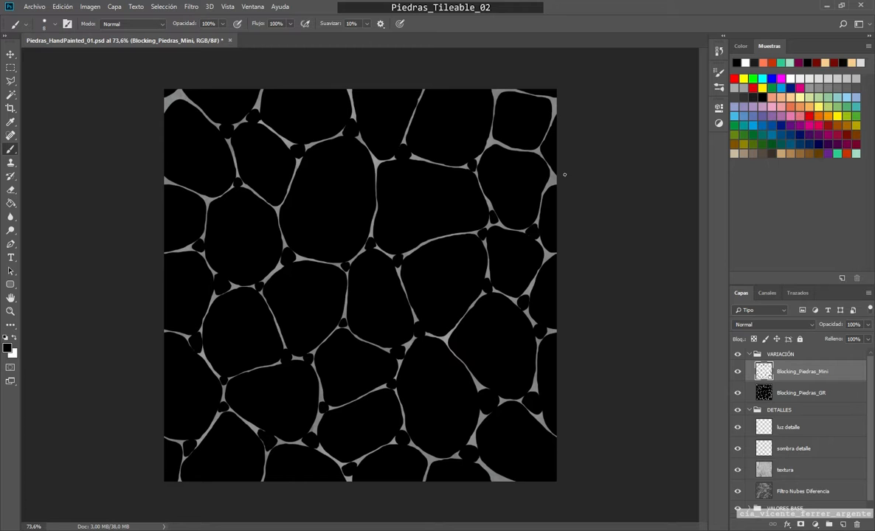
Step: Apply the Offset filter to the Blocking_Piedras_Mini layer with 512 pixels horizontally and 512 pixels vertically
{"action": "scroll", "coordinate": [533, 194], "scroll_direction": "up", "scroll_amount": 4}
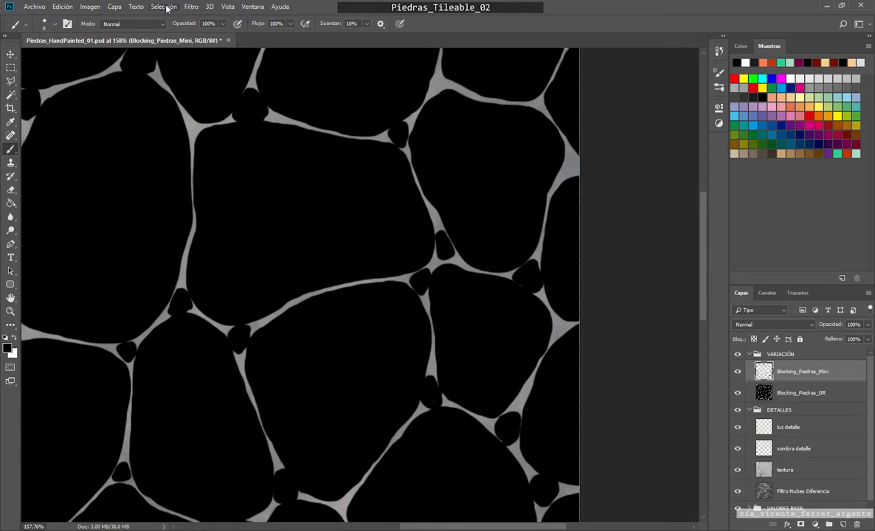
{"action": "left_click", "coordinate": [190, 8]}
{"action": "mouse_move", "coordinate": [291, 213]}
{"action": "left_click", "coordinate": [333, 222]}
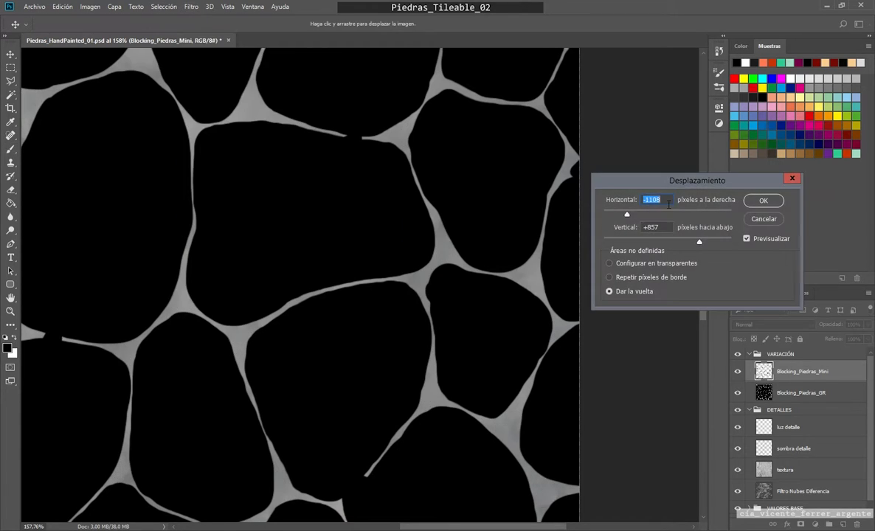
{"action": "type", "text": "512512"}
{"action": "key", "text": "Return"}
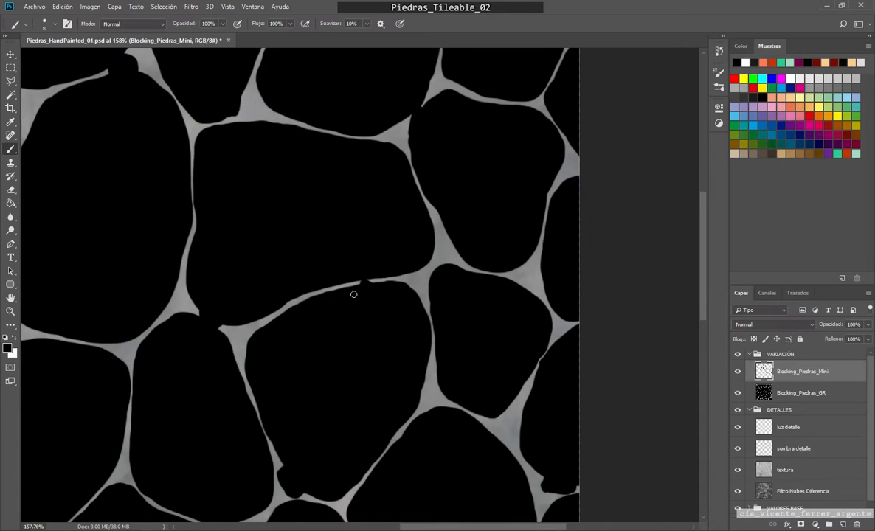
Step: Repeat the last Offset filter on the Blocking_Piedras_GR layer so it matches the small stones
{"action": "scroll", "coordinate": [354, 292], "scroll_direction": "down", "scroll_amount": 4}
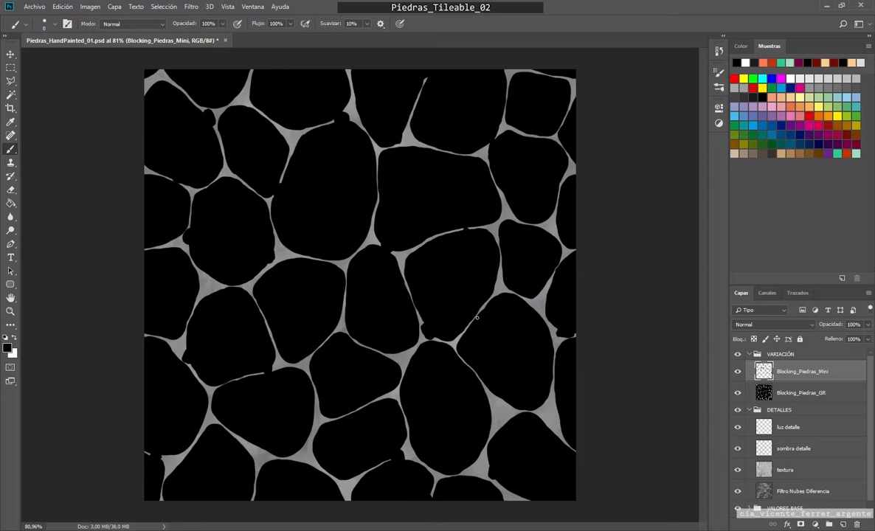
{"action": "left_click", "coordinate": [805, 395]}
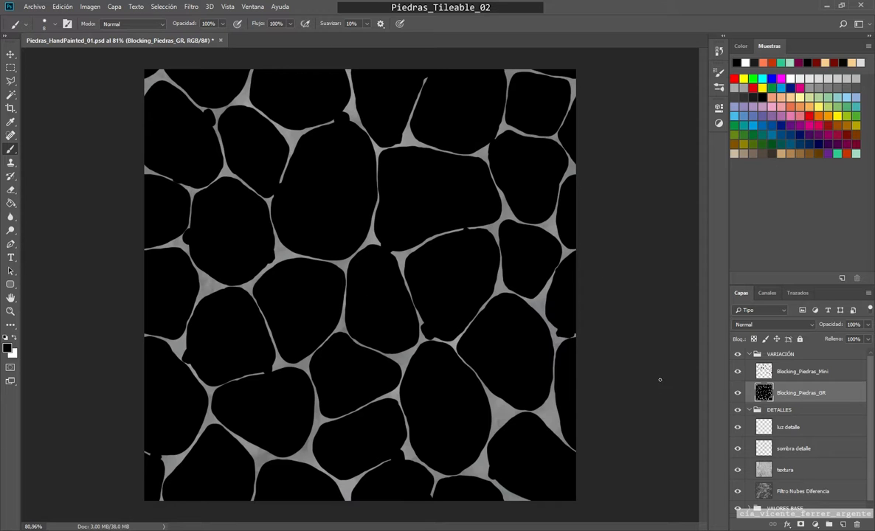
{"action": "left_click", "coordinate": [190, 7]}
{"action": "left_click", "coordinate": [210, 18]}
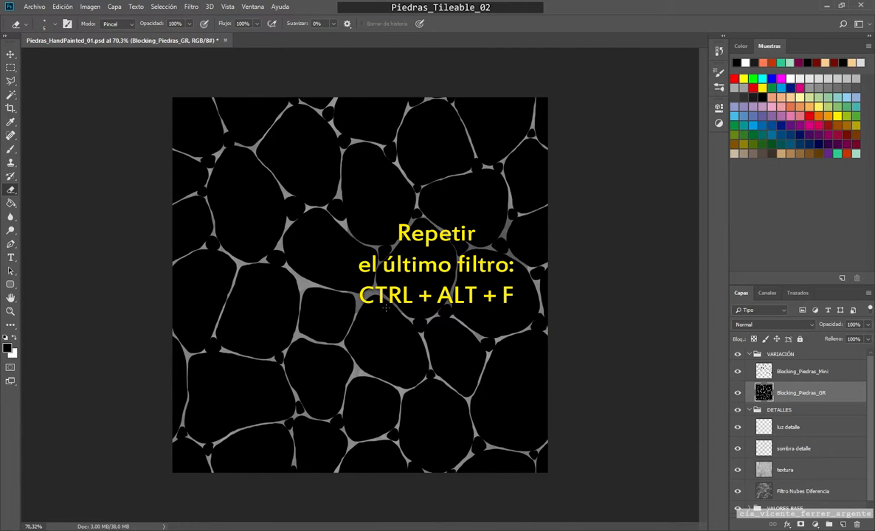
Step: On the Blocking_Piedras_Mini layer, paint small black stones in the empty junctions around the squarish stone near the center
{"action": "scroll", "coordinate": [385, 308], "scroll_direction": "up", "scroll_amount": 5}
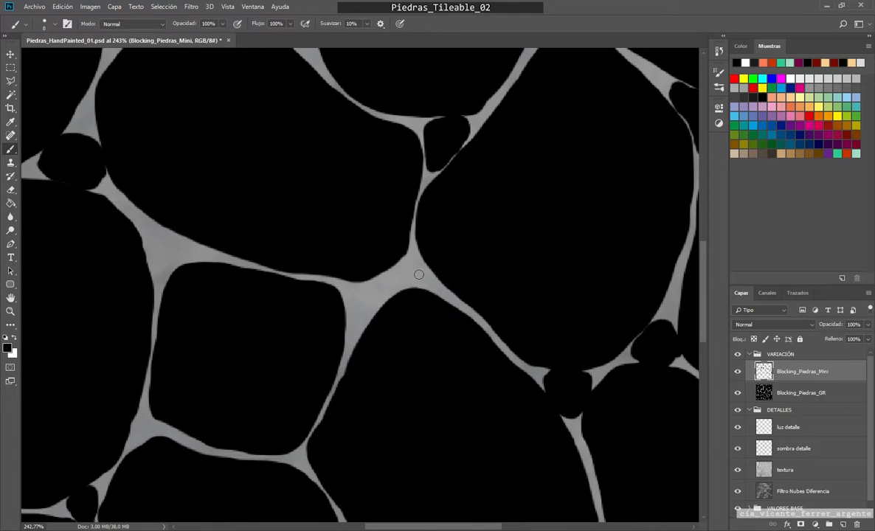
{"action": "mouse_move", "coordinate": [414, 259]}
{"action": "left_mouse_down"}
{"action": "mouse_move", "coordinate": [403, 270]}
{"action": "mouse_move", "coordinate": [410, 281]}
{"action": "mouse_move", "coordinate": [418, 269]}
{"action": "mouse_move", "coordinate": [401, 270]}
{"action": "mouse_move", "coordinate": [380, 294]}
{"action": "mouse_move", "coordinate": [366, 290]}
{"action": "left_mouse_up"}
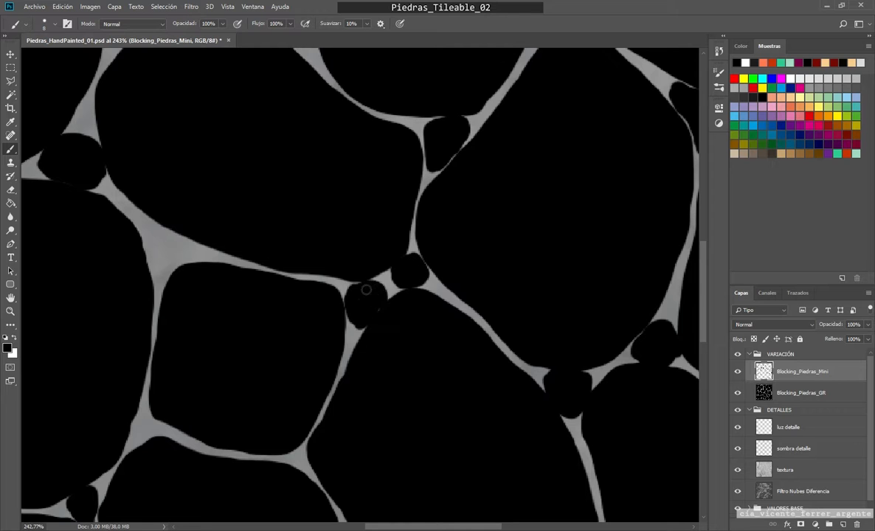
{"action": "mouse_move", "coordinate": [152, 257]}
{"action": "left_mouse_down"}
{"action": "mouse_move", "coordinate": [172, 238]}
{"action": "mouse_move", "coordinate": [161, 235]}
{"action": "left_mouse_up"}
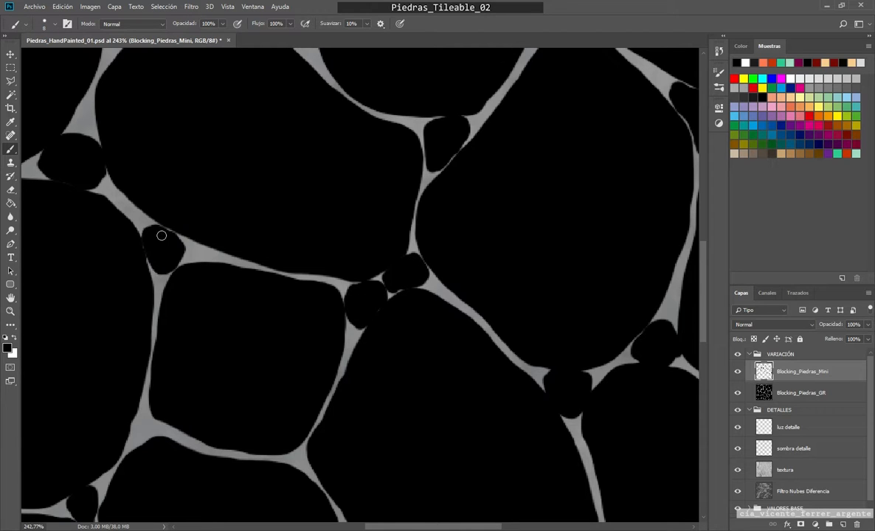
{"action": "scroll", "coordinate": [234, 336], "scroll_direction": "down", "scroll_amount": 4}
Step: Paint small black stones in the empty junctions below the center of the offset texture
{"action": "mouse_move", "coordinate": [377, 328]}
{"action": "left_mouse_down"}
{"action": "mouse_move", "coordinate": [324, 399]}
{"action": "mouse_move", "coordinate": [412, 332]}
{"action": "left_mouse_up"}
{"action": "scroll", "coordinate": [412, 332], "scroll_direction": "up", "scroll_amount": 5}
{"action": "left_click_drag", "start_coordinate": [496, 313], "coordinate": [503, 315]}
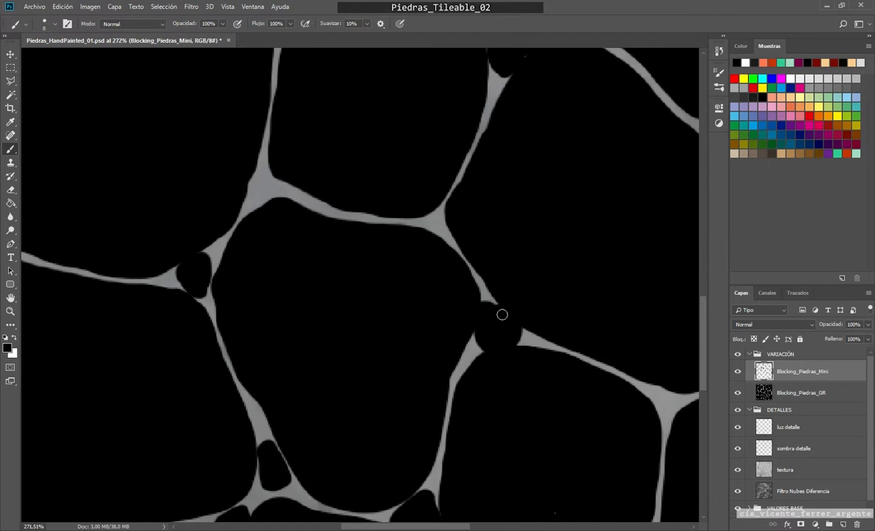
{"action": "mouse_move", "coordinate": [226, 189]}
{"action": "left_mouse_down"}
{"action": "mouse_move", "coordinate": [247, 174]}
{"action": "mouse_move", "coordinate": [239, 165]}
{"action": "left_mouse_up"}
{"action": "left_click_drag", "start_coordinate": [397, 199], "coordinate": [404, 206]}
{"action": "scroll", "coordinate": [449, 284], "scroll_direction": "down", "scroll_amount": 5}
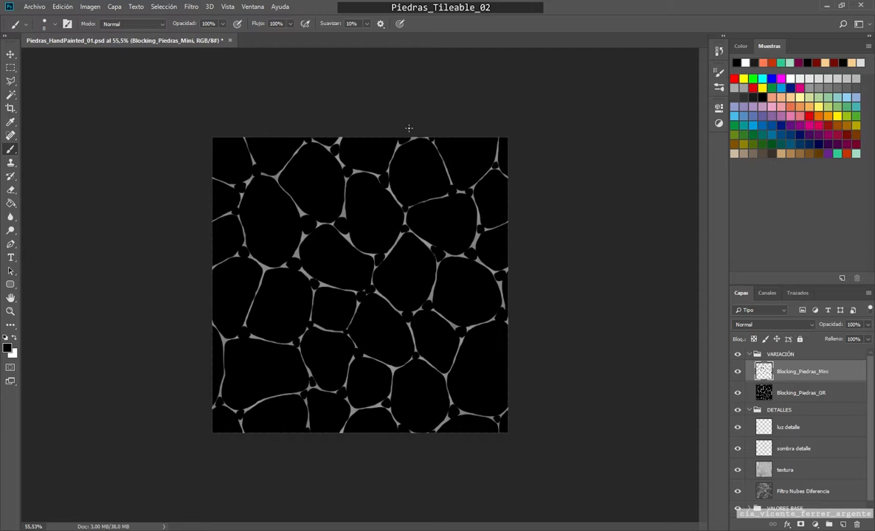
Step: Erase the edges of two small stones where they merge with the large stones to open thin gaps around them
{"action": "scroll", "coordinate": [413, 214], "scroll_direction": "up", "scroll_amount": 10}
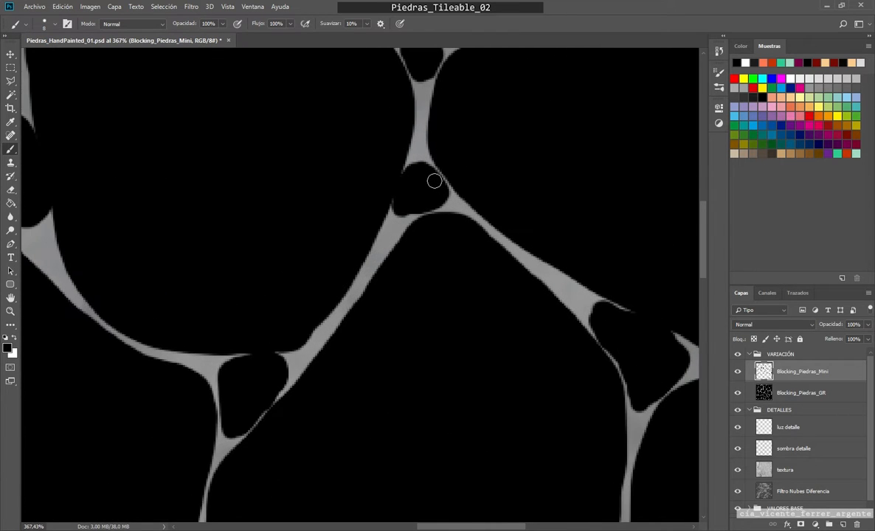
{"action": "scroll", "coordinate": [434, 181], "scroll_direction": "up", "scroll_amount": 2}
{"action": "key", "text": "e"}
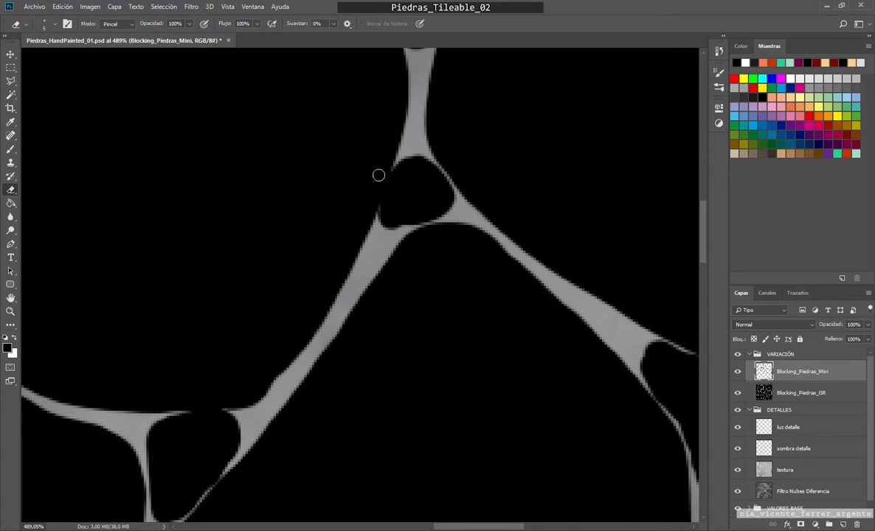
{"action": "left_click_drag", "start_coordinate": [402, 145], "coordinate": [370, 238]}
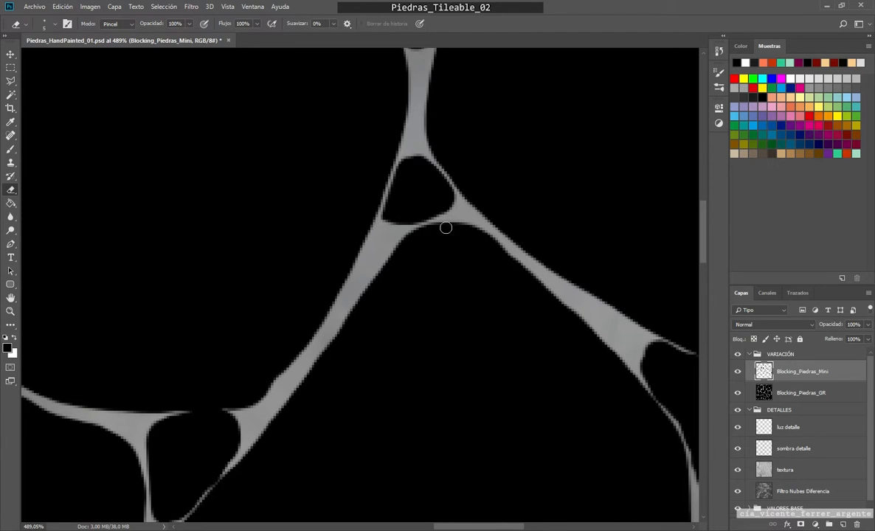
{"action": "left_click_drag", "start_coordinate": [456, 304], "coordinate": [233, 161]}
{"action": "left_click_drag", "start_coordinate": [441, 198], "coordinate": [530, 244]}
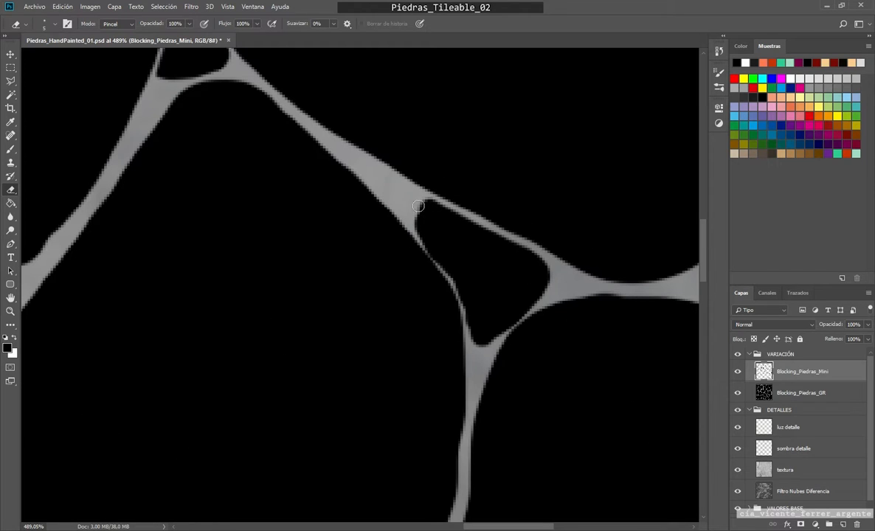
{"action": "left_click_drag", "start_coordinate": [420, 207], "coordinate": [484, 349]}
Step: Separate the triangular small stone from the large stone above it by erasing its upper edge, and touch up its outline
{"action": "left_click_drag", "start_coordinate": [67, 269], "coordinate": [529, 263]}
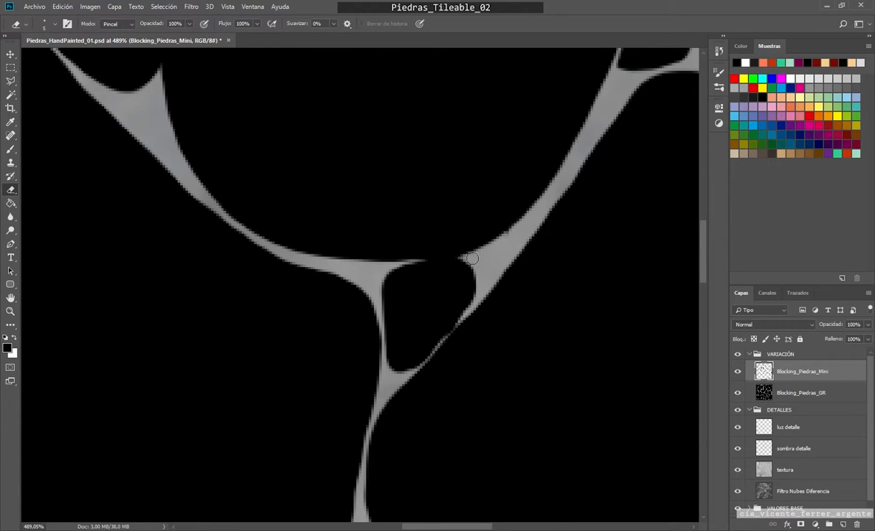
{"action": "left_click_drag", "start_coordinate": [472, 259], "coordinate": [403, 265]}
{"action": "left_click_drag", "start_coordinate": [438, 297], "coordinate": [383, 256]}
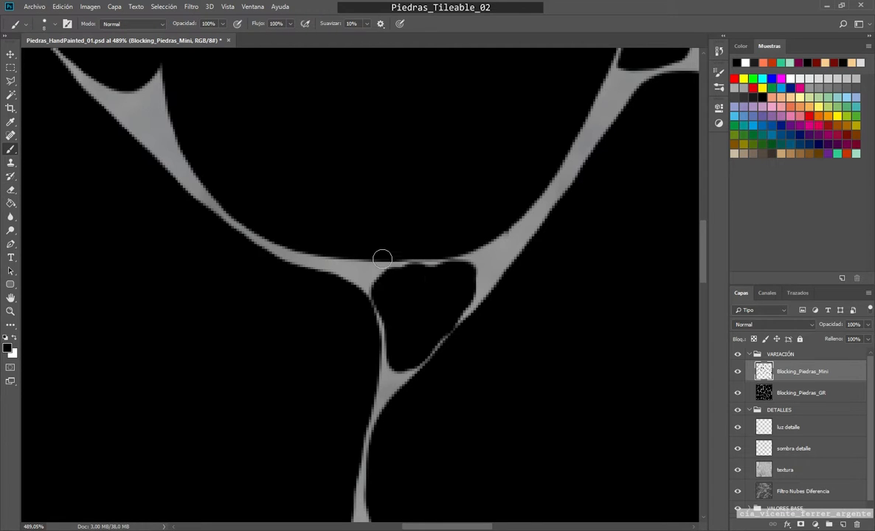
{"action": "mouse_move", "coordinate": [459, 257]}
{"action": "left_mouse_down"}
{"action": "mouse_move", "coordinate": [367, 257]}
{"action": "mouse_move", "coordinate": [393, 362]}
{"action": "mouse_move", "coordinate": [469, 320]}
{"action": "mouse_move", "coordinate": [443, 266]}
{"action": "left_mouse_up"}
Step: Erase the sides of the small stone right of the arched junction to open thin gaps between it and the large stones
{"action": "mouse_move", "coordinate": [433, 234]}
{"action": "left_mouse_down"}
{"action": "mouse_move", "coordinate": [325, 216]}
{"action": "mouse_move", "coordinate": [408, 214]}
{"action": "left_mouse_up"}
{"action": "left_click_drag", "start_coordinate": [413, 202], "coordinate": [443, 329]}
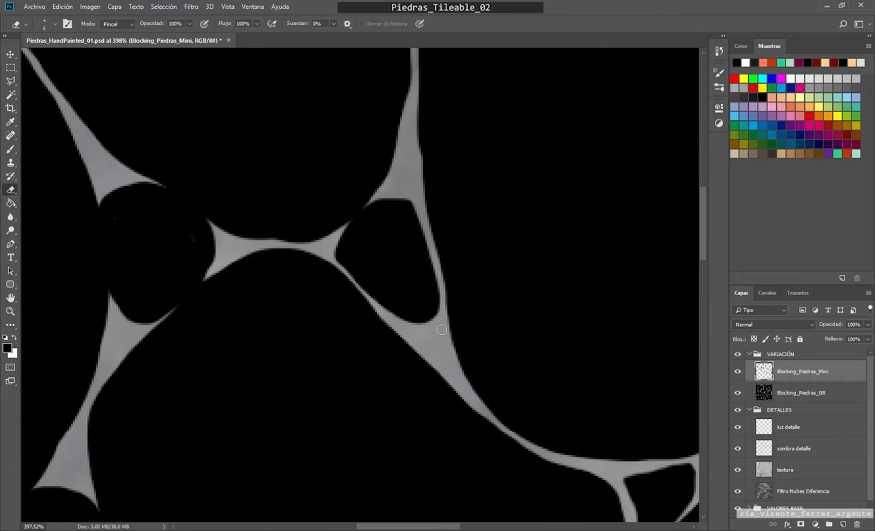
{"action": "left_click_drag", "start_coordinate": [337, 260], "coordinate": [386, 200]}
Step: Separate the neighbouring small stone across the arched junction by erasing its edges, and touch up its black fill
{"action": "left_click_drag", "start_coordinate": [225, 271], "coordinate": [459, 303]}
{"action": "left_click_drag", "start_coordinate": [448, 269], "coordinate": [379, 213]}
{"action": "left_click_drag", "start_coordinate": [428, 236], "coordinate": [380, 212]}
{"action": "mouse_move", "coordinate": [334, 225]}
{"action": "left_mouse_down"}
{"action": "mouse_move", "coordinate": [342, 311]}
{"action": "mouse_move", "coordinate": [375, 355]}
{"action": "mouse_move", "coordinate": [447, 293]}
{"action": "left_mouse_up"}
{"action": "key", "text": "b"}
{"action": "left_click", "coordinate": [426, 270]}
{"action": "key", "text": "e"}
{"action": "left_click_drag", "start_coordinate": [360, 325], "coordinate": [336, 236]}
{"action": "mouse_move", "coordinate": [337, 237]}
{"action": "left_mouse_down"}
{"action": "mouse_move", "coordinate": [375, 336]}
{"action": "mouse_move", "coordinate": [391, 352]}
{"action": "left_mouse_up"}
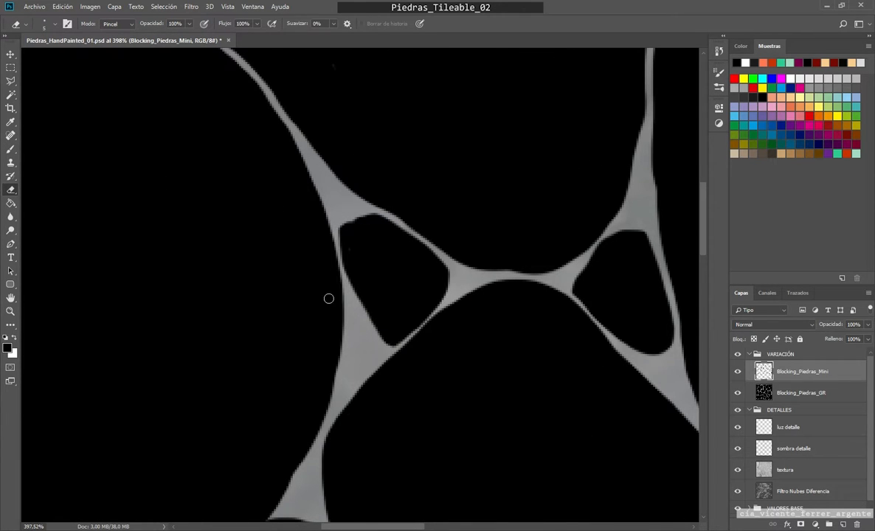
Step: Open thin gaps around the next two small stones, below the arched pair, by erasing where they merge with the large stones
{"action": "scroll", "coordinate": [328, 299], "scroll_direction": "down", "scroll_amount": 10}
{"action": "scroll", "coordinate": [520, 265], "scroll_direction": "up", "scroll_amount": 10}
{"action": "left_click_drag", "start_coordinate": [521, 284], "coordinate": [509, 241]}
{"action": "left_click_drag", "start_coordinate": [434, 200], "coordinate": [383, 267]}
{"action": "left_click_drag", "start_coordinate": [483, 324], "coordinate": [384, 303]}
{"action": "left_click_drag", "start_coordinate": [605, 391], "coordinate": [408, 259]}
{"action": "left_click_drag", "start_coordinate": [419, 257], "coordinate": [467, 276]}
{"action": "left_click_drag", "start_coordinate": [392, 275], "coordinate": [420, 356]}
Step: Erase around the round small stone near the texture's left border to detach it from the three large stones
{"action": "scroll", "coordinate": [405, 249], "scroll_direction": "down", "scroll_amount": 10}
{"action": "scroll", "coordinate": [383, 238], "scroll_direction": "up", "scroll_amount": 10}
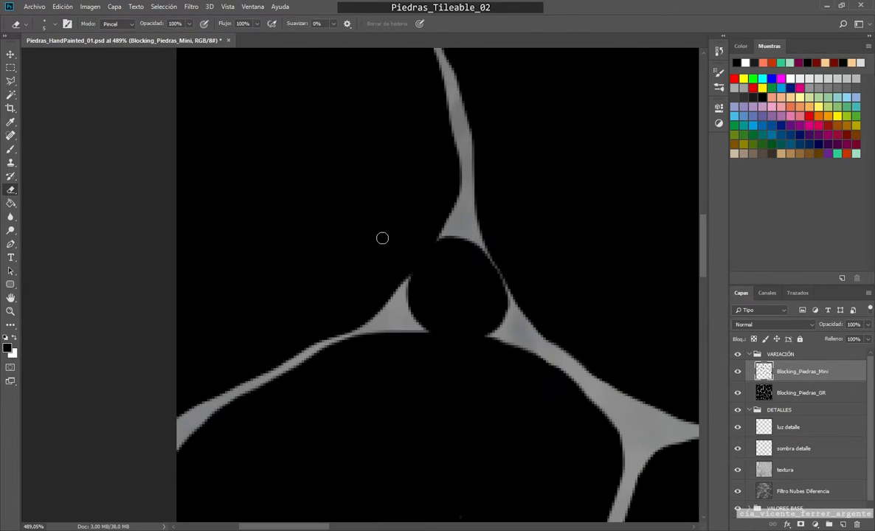
{"action": "left_click_drag", "start_coordinate": [509, 304], "coordinate": [477, 242]}
{"action": "mouse_move", "coordinate": [411, 303]}
{"action": "left_mouse_down"}
{"action": "mouse_move", "coordinate": [447, 242]}
{"action": "mouse_move", "coordinate": [468, 242]}
{"action": "left_mouse_up"}
{"action": "mouse_move", "coordinate": [423, 333]}
{"action": "left_mouse_down"}
{"action": "mouse_move", "coordinate": [482, 337]}
{"action": "mouse_move", "coordinate": [502, 322]}
{"action": "mouse_move", "coordinate": [500, 213]}
{"action": "left_mouse_up"}
Step: Erase the edges of the small triangular stone higher along the left border to leave a thin gap on every side
{"action": "scroll", "coordinate": [544, 281], "scroll_direction": "down", "scroll_amount": 10}
{"action": "scroll", "coordinate": [497, 269], "scroll_direction": "up", "scroll_amount": 10}
{"action": "mouse_move", "coordinate": [430, 257]}
{"action": "left_mouse_down"}
{"action": "mouse_move", "coordinate": [490, 203]}
{"action": "mouse_move", "coordinate": [428, 257]}
{"action": "left_mouse_up"}
{"action": "left_click_drag", "start_coordinate": [434, 298], "coordinate": [480, 308]}
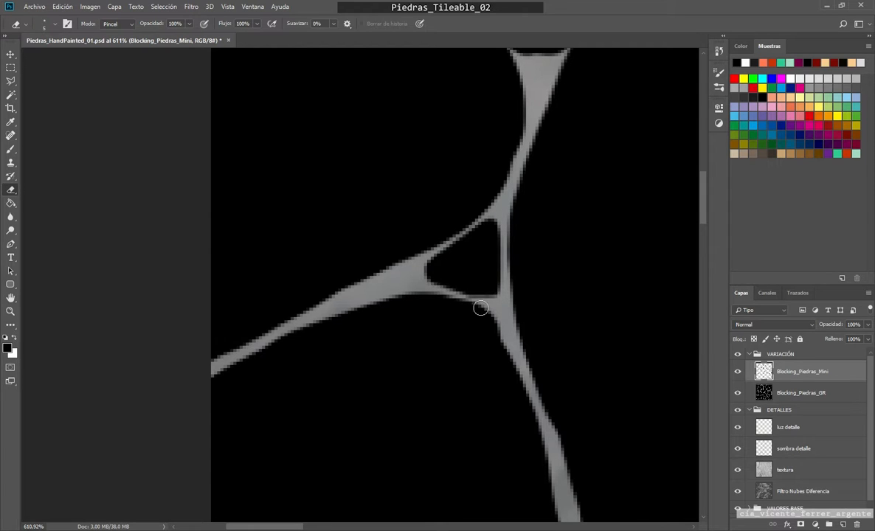
{"action": "left_click_drag", "start_coordinate": [494, 221], "coordinate": [435, 244]}
Step: Separate the next small stone up along the left border from its large neighbours by erasing its outline
{"action": "scroll", "coordinate": [472, 268], "scroll_direction": "down", "scroll_amount": 5}
{"action": "scroll", "coordinate": [472, 268], "scroll_direction": "down", "scroll_amount": 3}
{"action": "left_click_drag", "start_coordinate": [480, 170], "coordinate": [459, 251]}
{"action": "scroll", "coordinate": [466, 245], "scroll_direction": "up", "scroll_amount": 5}
{"action": "mouse_move", "coordinate": [508, 186]}
{"action": "left_mouse_down"}
{"action": "mouse_move", "coordinate": [393, 258]}
{"action": "mouse_move", "coordinate": [515, 257]}
{"action": "mouse_move", "coordinate": [493, 195]}
{"action": "left_mouse_up"}
{"action": "scroll", "coordinate": [495, 221], "scroll_direction": "down", "scroll_amount": 5}
{"action": "left_click_drag", "start_coordinate": [498, 229], "coordinate": [417, 326]}
Step: Erase the sides of the tall small stone in the texture's upper-left area to separate it from the large stones
{"action": "scroll", "coordinate": [462, 273], "scroll_direction": "up", "scroll_amount": 6}
{"action": "left_click_drag", "start_coordinate": [450, 198], "coordinate": [512, 277]}
{"action": "left_click_drag", "start_coordinate": [424, 209], "coordinate": [420, 302]}
{"action": "mouse_move", "coordinate": [496, 293]}
{"action": "left_mouse_down"}
{"action": "mouse_move", "coordinate": [457, 307]}
{"action": "mouse_move", "coordinate": [496, 291]}
{"action": "left_mouse_up"}
{"action": "left_click_drag", "start_coordinate": [450, 199], "coordinate": [418, 307]}
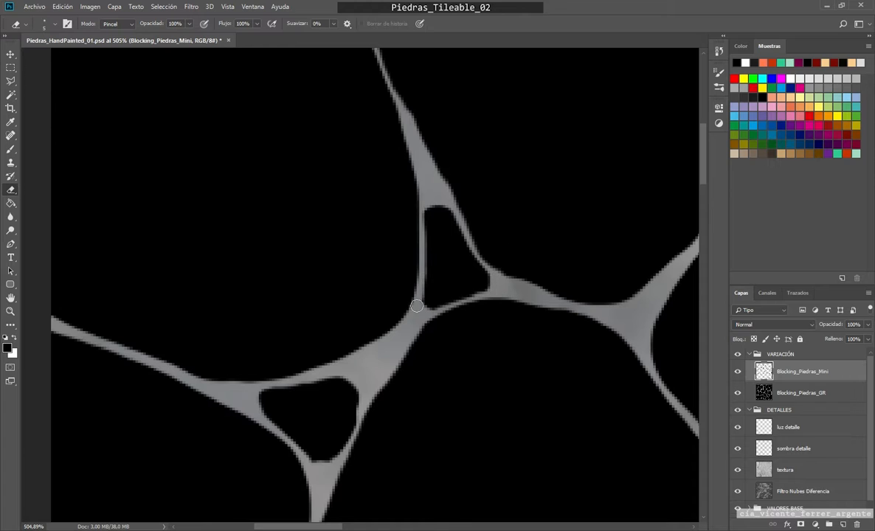
Step: Undo the last eraser stroke and carve thin gaps around the small stone near the texture's upper edge
{"action": "left_click_drag", "start_coordinate": [423, 239], "coordinate": [475, 297]}
{"action": "scroll", "coordinate": [493, 303], "scroll_direction": "down", "scroll_amount": 5}
{"action": "key", "text": "ctrl+z"}
{"action": "mouse_move", "coordinate": [683, 237]}
{"action": "left_mouse_down"}
{"action": "mouse_move", "coordinate": [434, 346]}
{"action": "mouse_move", "coordinate": [295, 332]}
{"action": "left_mouse_up"}
{"action": "scroll", "coordinate": [369, 296], "scroll_direction": "up", "scroll_amount": 5}
{"action": "right_click", "coordinate": [481, 248]}
{"action": "mouse_move", "coordinate": [511, 220]}
{"action": "left_mouse_down"}
{"action": "mouse_move", "coordinate": [518, 297]}
{"action": "mouse_move", "coordinate": [509, 293]}
{"action": "left_mouse_up"}
{"action": "mouse_move", "coordinate": [478, 214]}
{"action": "left_mouse_down"}
{"action": "mouse_move", "coordinate": [470, 311]}
{"action": "mouse_move", "coordinate": [437, 284]}
{"action": "left_mouse_up"}
Step: Erase the upper and side edges of the small stone just below it to detach it from the large stones
{"action": "scroll", "coordinate": [457, 295], "scroll_direction": "down", "scroll_amount": 5}
{"action": "left_click_drag", "start_coordinate": [537, 422], "coordinate": [510, 305]}
{"action": "scroll", "coordinate": [516, 277], "scroll_direction": "up", "scroll_amount": 5}
{"action": "left_click_drag", "start_coordinate": [469, 245], "coordinate": [519, 270]}
{"action": "left_click_drag", "start_coordinate": [445, 259], "coordinate": [465, 333]}
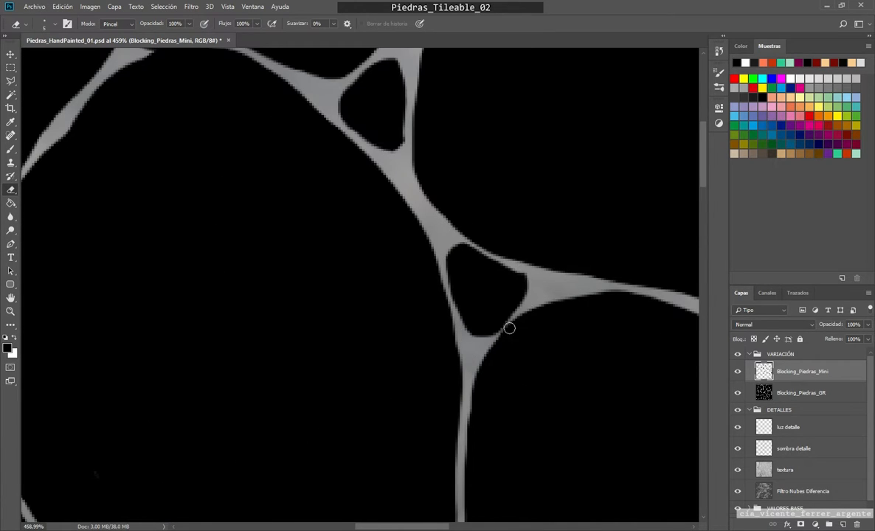
Step: Erase around the small stone in the next junction to the right to open gaps against the large stones
{"action": "left_click_drag", "start_coordinate": [635, 277], "coordinate": [360, 214]}
{"action": "left_click_drag", "start_coordinate": [529, 224], "coordinate": [477, 255]}
{"action": "left_click_drag", "start_coordinate": [473, 301], "coordinate": [530, 360]}
{"action": "left_click_drag", "start_coordinate": [543, 233], "coordinate": [554, 334]}
{"action": "left_click_drag", "start_coordinate": [530, 229], "coordinate": [551, 253]}
Step: Separate the two adjacent small stones in the texture's upper-right area by erasing their edges against the large stones
{"action": "scroll", "coordinate": [516, 369], "scroll_direction": "down", "scroll_amount": 8}
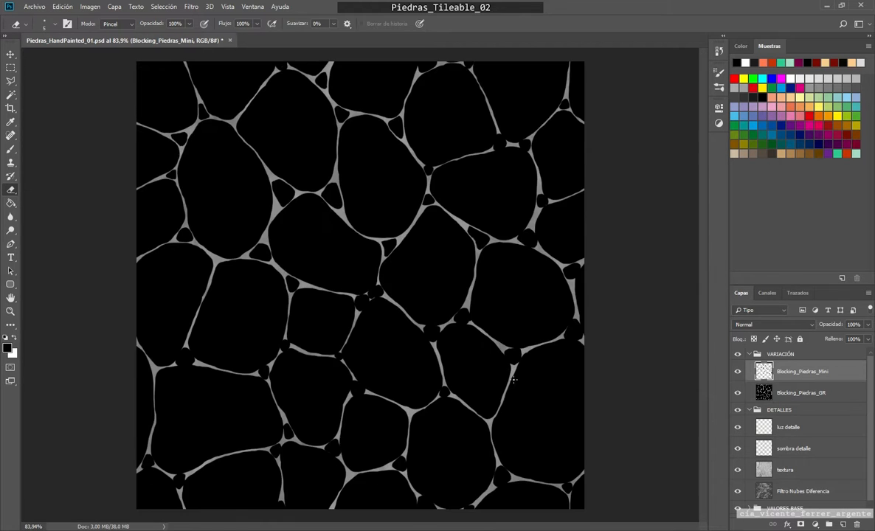
{"action": "scroll", "coordinate": [420, 157], "scroll_direction": "up", "scroll_amount": 6}
{"action": "scroll", "coordinate": [433, 177], "scroll_direction": "up", "scroll_amount": 3}
{"action": "scroll", "coordinate": [502, 260], "scroll_direction": "down", "scroll_amount": 5}
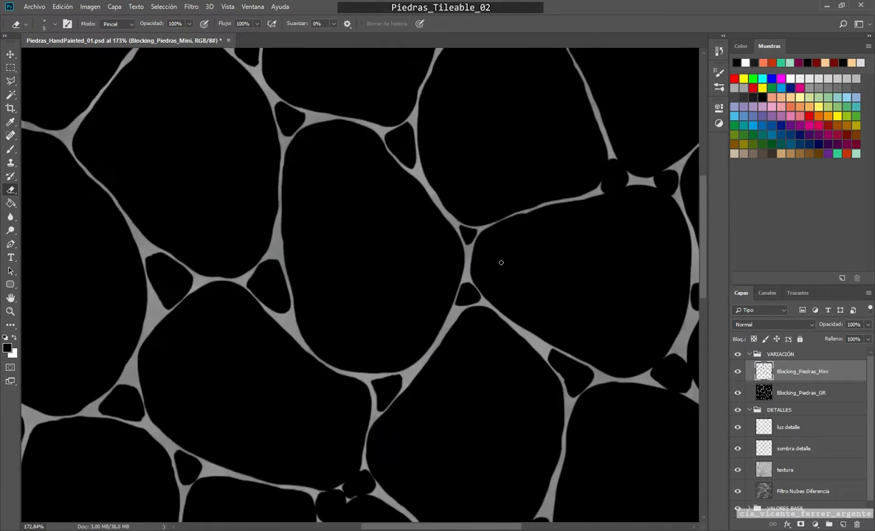
{"action": "scroll", "coordinate": [407, 186], "scroll_direction": "up", "scroll_amount": 6}
{"action": "mouse_move", "coordinate": [407, 186]}
{"action": "left_mouse_down"}
{"action": "mouse_move", "coordinate": [372, 313]}
{"action": "mouse_move", "coordinate": [410, 211]}
{"action": "left_mouse_up"}
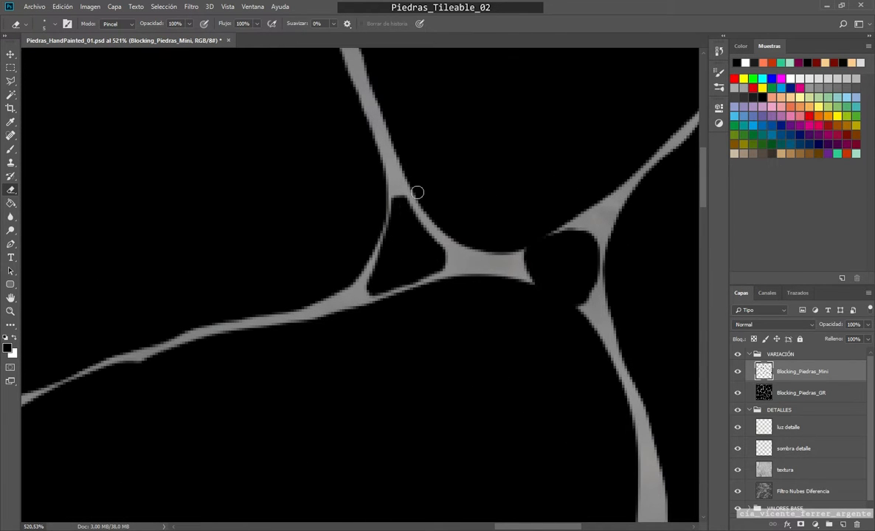
{"action": "left_click_drag", "start_coordinate": [561, 227], "coordinate": [522, 255]}
{"action": "mouse_move", "coordinate": [523, 284]}
{"action": "left_mouse_down"}
{"action": "mouse_move", "coordinate": [565, 305]}
{"action": "mouse_move", "coordinate": [599, 285]}
{"action": "left_mouse_up"}
Step: Open thin gaps around the small stone near the upper right border, undoing a stray eraser stroke along its side
{"action": "scroll", "coordinate": [619, 293], "scroll_direction": "down", "scroll_amount": 5}
{"action": "scroll", "coordinate": [496, 168], "scroll_direction": "up", "scroll_amount": 6}
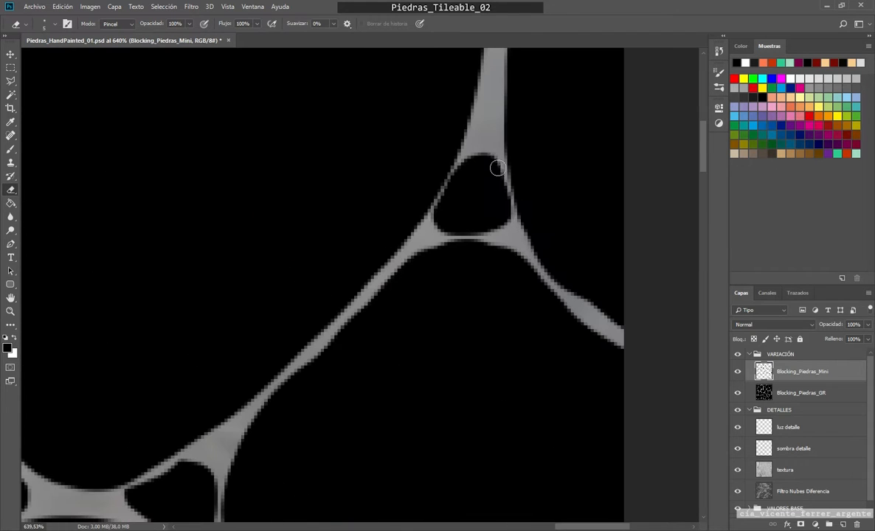
{"action": "left_click_drag", "start_coordinate": [496, 168], "coordinate": [515, 218]}
{"action": "key", "text": "ctrl+z"}
{"action": "right_click", "coordinate": [458, 228]}
{"action": "left_click_drag", "start_coordinate": [461, 166], "coordinate": [425, 210]}
{"action": "left_click_drag", "start_coordinate": [472, 245], "coordinate": [431, 248]}
{"action": "mouse_move", "coordinate": [520, 219]}
{"action": "left_mouse_down"}
{"action": "mouse_move", "coordinate": [512, 172]}
{"action": "mouse_move", "coordinate": [538, 248]}
{"action": "mouse_move", "coordinate": [480, 299]}
{"action": "left_mouse_up"}
Step: Erase the sides of the narrow small stone further down near the right border to free it from the large stones
{"action": "scroll", "coordinate": [512, 175], "scroll_direction": "down", "scroll_amount": 5}
{"action": "scroll", "coordinate": [472, 252], "scroll_direction": "up", "scroll_amount": 6}
{"action": "left_click_drag", "start_coordinate": [524, 257], "coordinate": [496, 287]}
{"action": "left_click_drag", "start_coordinate": [437, 295], "coordinate": [428, 185]}
Step: Separate the wide triangular small stone below it by erasing its upper, side and lower edges
{"action": "scroll", "coordinate": [415, 212], "scroll_direction": "down", "scroll_amount": 5}
{"action": "scroll", "coordinate": [398, 354], "scroll_direction": "up", "scroll_amount": 6}
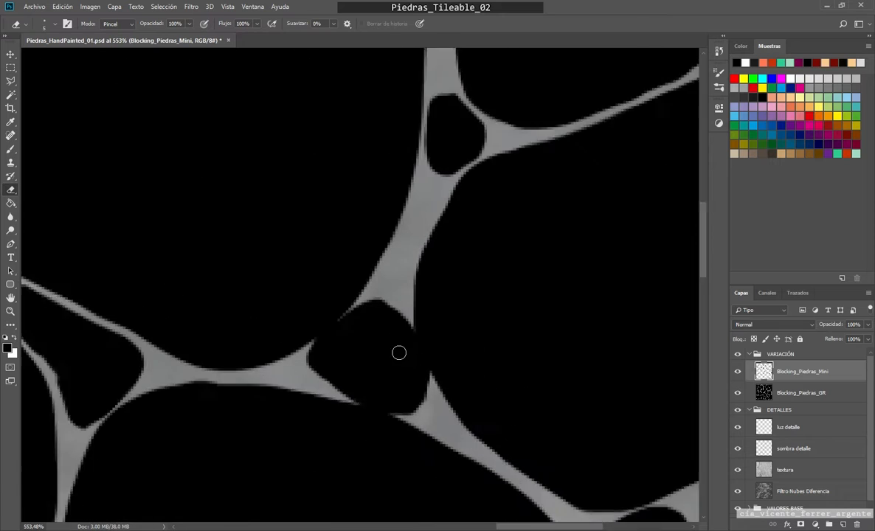
{"action": "left_click_drag", "start_coordinate": [403, 226], "coordinate": [422, 307]}
{"action": "left_click_drag", "start_coordinate": [326, 224], "coordinate": [284, 279]}
{"action": "left_click_drag", "start_coordinate": [329, 328], "coordinate": [417, 348]}
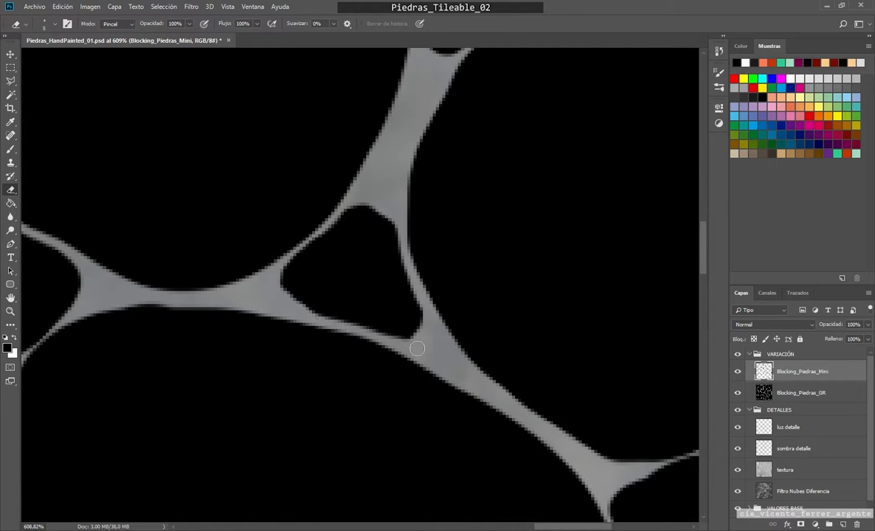
Step: Erase gaps around the small stones lying against the texture's right border to detach them from the large stones
{"action": "left_click_drag", "start_coordinate": [440, 455], "coordinate": [349, 180]}
{"action": "mouse_move", "coordinate": [642, 208]}
{"action": "left_mouse_down"}
{"action": "mouse_move", "coordinate": [608, 299]}
{"action": "mouse_move", "coordinate": [596, 179]}
{"action": "mouse_move", "coordinate": [472, 236]}
{"action": "left_mouse_up"}
{"action": "scroll", "coordinate": [501, 299], "scroll_direction": "down", "scroll_amount": 6}
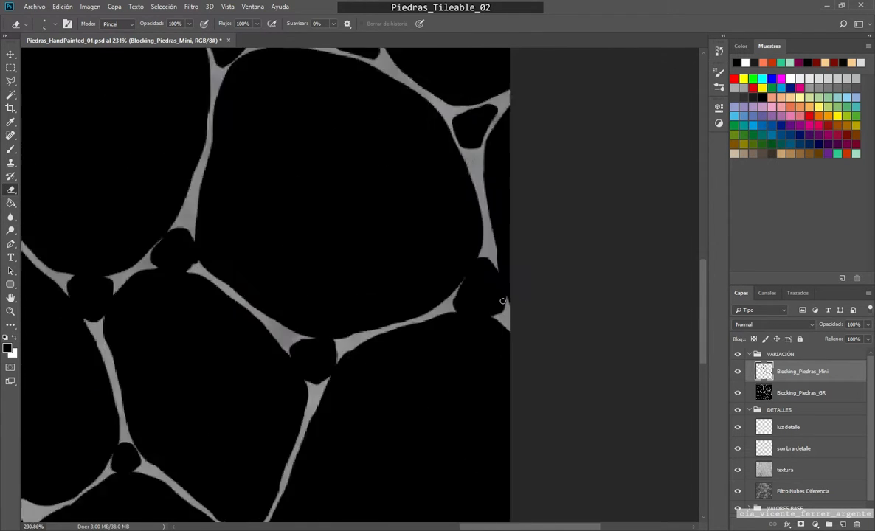
{"action": "scroll", "coordinate": [510, 297], "scroll_direction": "up", "scroll_amount": 4}
{"action": "left_click_drag", "start_coordinate": [512, 297], "coordinate": [488, 237]}
{"action": "left_click_drag", "start_coordinate": [464, 227], "coordinate": [419, 295]}
{"action": "mouse_move", "coordinate": [491, 334]}
{"action": "left_mouse_down"}
{"action": "mouse_move", "coordinate": [405, 322]}
{"action": "mouse_move", "coordinate": [504, 315]}
{"action": "left_mouse_up"}
{"action": "mouse_move", "coordinate": [419, 313]}
{"action": "left_mouse_down"}
{"action": "mouse_move", "coordinate": [414, 283]}
{"action": "mouse_move", "coordinate": [467, 218]}
{"action": "left_mouse_up"}
Step: Carve thin gaps around the rounded triangular small stone in the lower-right part of the texture
{"action": "left_click_drag", "start_coordinate": [248, 388], "coordinate": [482, 263]}
{"action": "scroll", "coordinate": [482, 263], "scroll_direction": "up", "scroll_amount": 3}
{"action": "left_click_drag", "start_coordinate": [387, 256], "coordinate": [447, 246]}
{"action": "left_click_drag", "start_coordinate": [349, 304], "coordinate": [396, 401]}
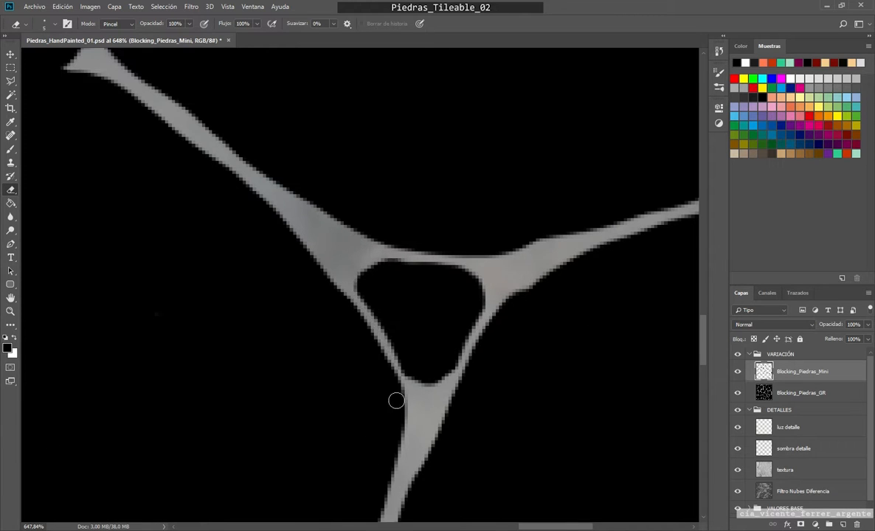
Step: Erase around the small stone in the junction further down and to the left to separate it from its neighbours
{"action": "scroll", "coordinate": [396, 401], "scroll_direction": "down", "scroll_amount": 1}
{"action": "left_click_drag", "start_coordinate": [147, 413], "coordinate": [332, 229]}
{"action": "left_click_drag", "start_coordinate": [310, 198], "coordinate": [283, 244]}
{"action": "left_click_drag", "start_coordinate": [293, 270], "coordinate": [350, 273]}
{"action": "mouse_move", "coordinate": [345, 194]}
{"action": "left_mouse_down"}
{"action": "mouse_move", "coordinate": [373, 231]}
{"action": "mouse_move", "coordinate": [316, 193]}
{"action": "left_mouse_up"}
Step: Detach the small stone in the junction above by erasing its edges, undo a stray stroke, and repaint its black outline
{"action": "scroll", "coordinate": [304, 179], "scroll_direction": "down", "scroll_amount": 5}
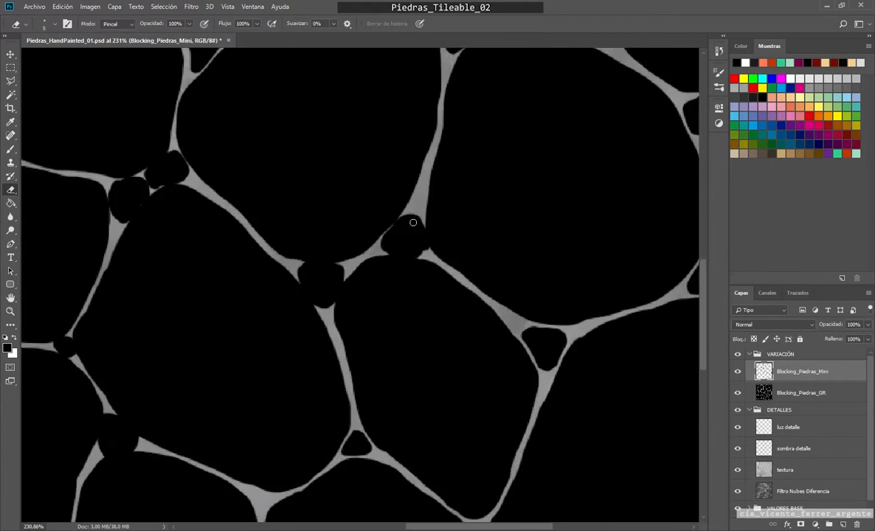
{"action": "scroll", "coordinate": [414, 223], "scroll_direction": "up", "scroll_amount": 5}
{"action": "mouse_move", "coordinate": [437, 216]}
{"action": "left_mouse_down"}
{"action": "mouse_move", "coordinate": [441, 295]}
{"action": "mouse_move", "coordinate": [344, 294]}
{"action": "left_mouse_up"}
{"action": "mouse_move", "coordinate": [336, 295]}
{"action": "left_mouse_down"}
{"action": "mouse_move", "coordinate": [389, 307]}
{"action": "mouse_move", "coordinate": [347, 297]}
{"action": "mouse_move", "coordinate": [435, 295]}
{"action": "mouse_move", "coordinate": [344, 284]}
{"action": "left_mouse_up"}
{"action": "key", "text": "ctrl+z"}
{"action": "left_click_drag", "start_coordinate": [382, 212], "coordinate": [336, 255]}
{"action": "key", "text": "b"}
{"action": "mouse_move", "coordinate": [422, 281]}
{"action": "left_mouse_down"}
{"action": "mouse_move", "coordinate": [347, 282]}
{"action": "mouse_move", "coordinate": [314, 262]}
{"action": "mouse_move", "coordinate": [374, 282]}
{"action": "left_mouse_up"}
{"action": "key", "text": "e"}
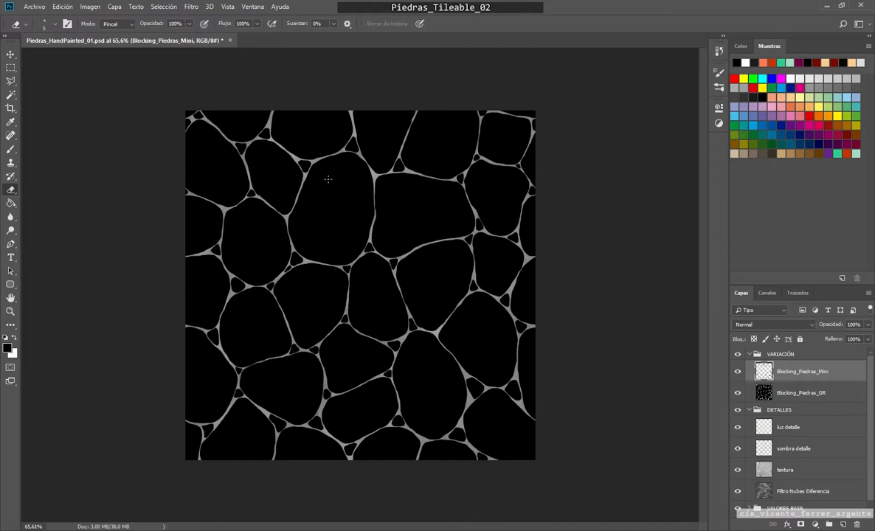
Step: Create a layer named Sombra_Intensa above Blocking_Piedras_Mini and fill it with black
{"action": "left_click", "coordinate": [842, 525]}
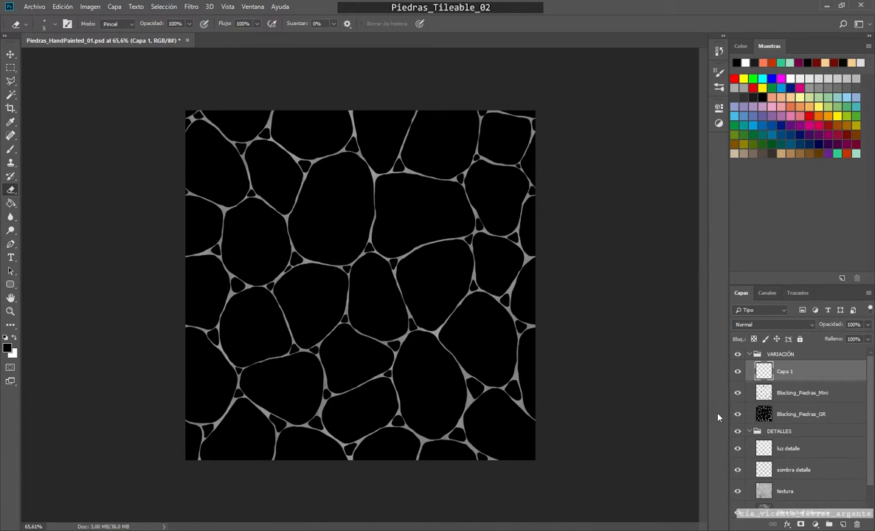
{"action": "double_click", "coordinate": [790, 376]}
{"action": "type", "text": "Sombra_Intensa"}
{"action": "key", "text": "Return"}
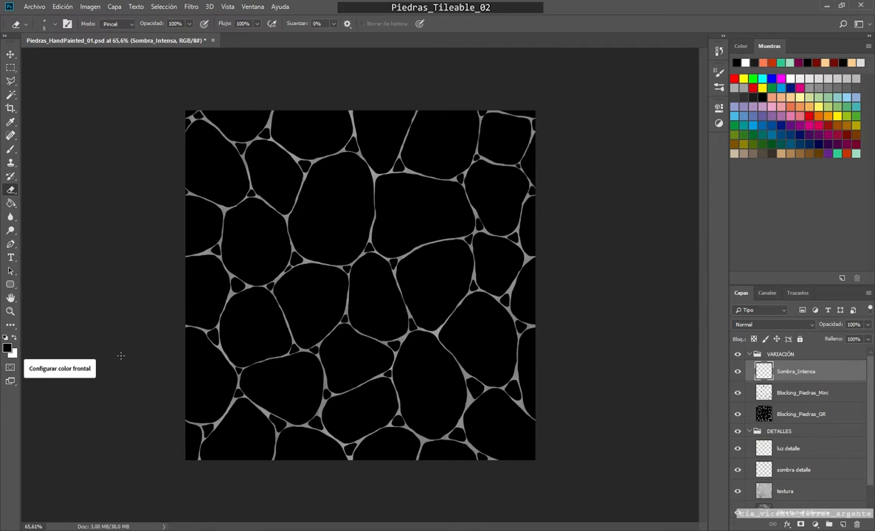
{"action": "key", "text": "alt+BackSpace"}
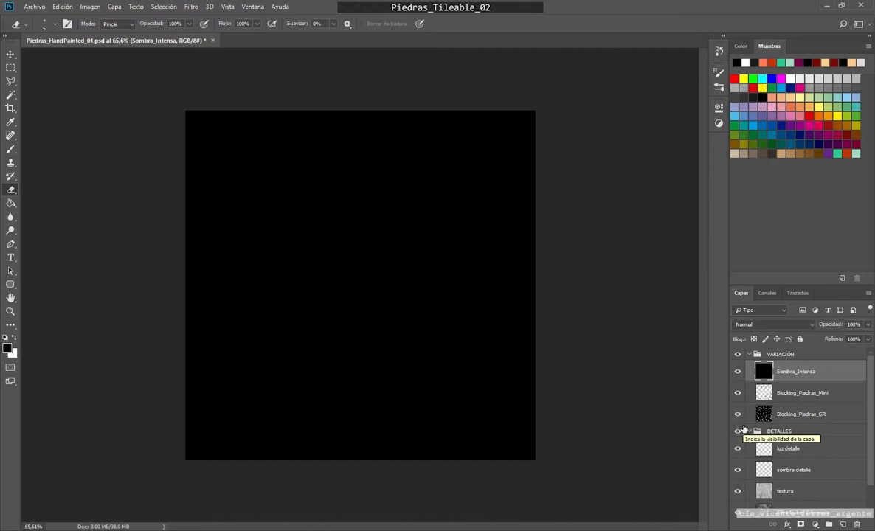
Step: Load the combined outlines of Blocking_Piedras_GR and Blocking_Piedras_Mini as a selection and invert it to select the gaps
{"action": "left_click", "coordinate": [764, 415]}
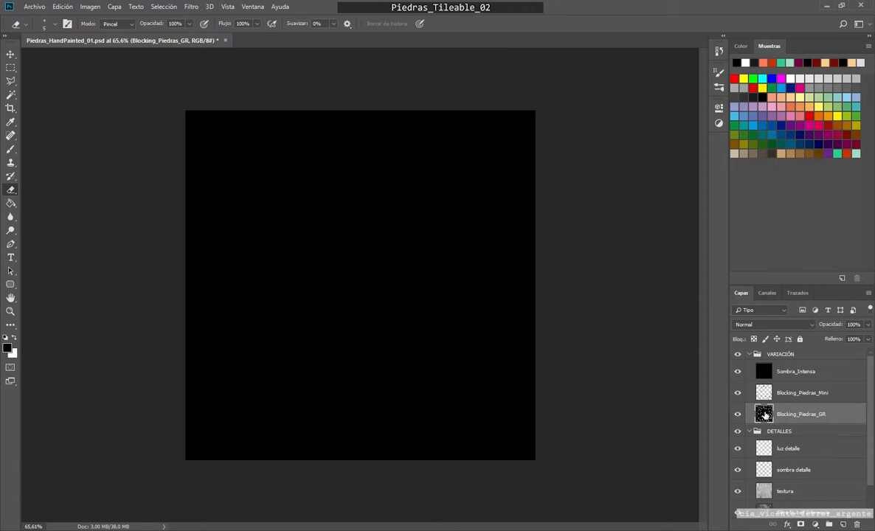
{"action": "left_click", "coordinate": [764, 414], "text": "ctrl"}
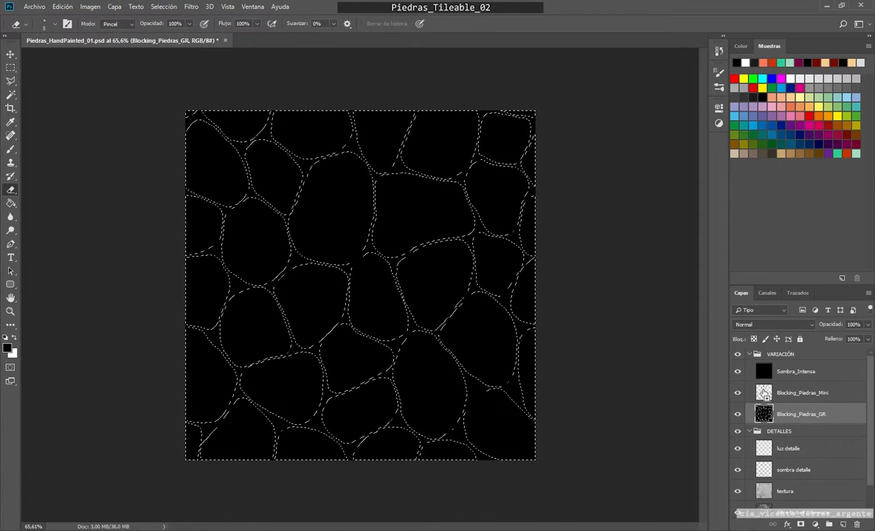
{"action": "left_click", "coordinate": [764, 395], "text": "ctrl+shift"}
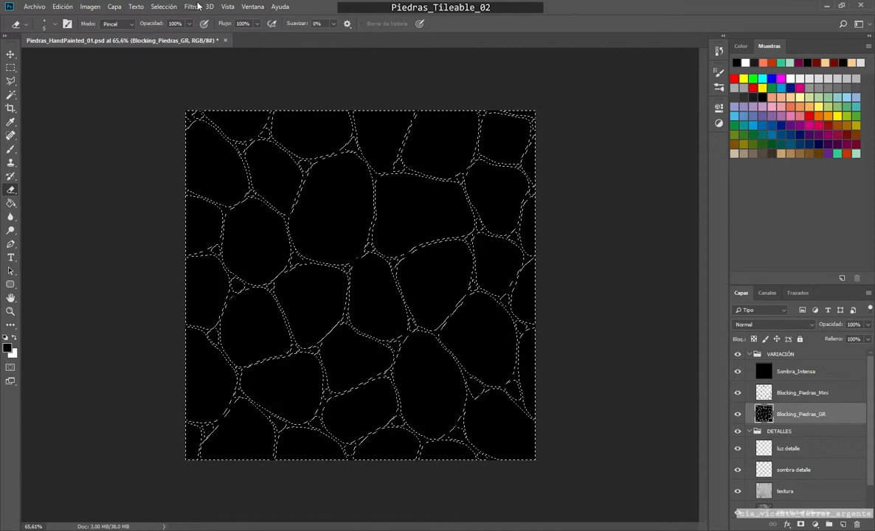
{"action": "left_click", "coordinate": [163, 6]}
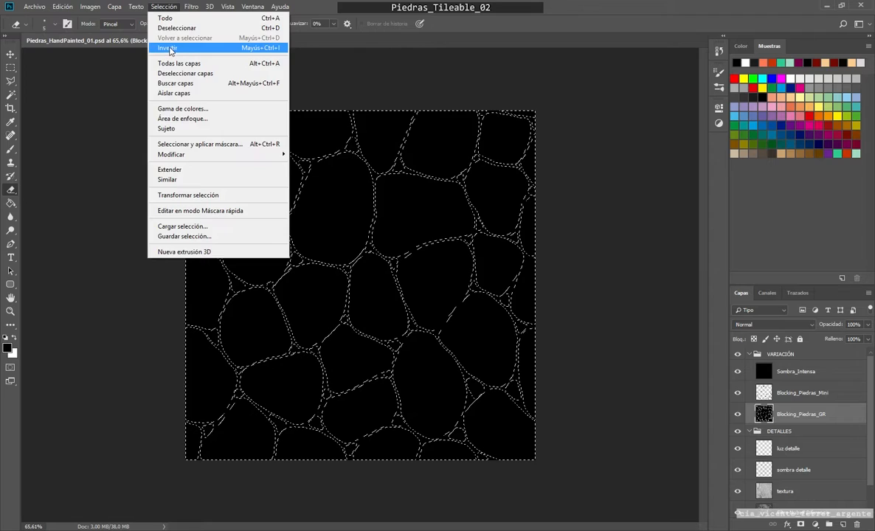
{"action": "left_click", "coordinate": [170, 48]}
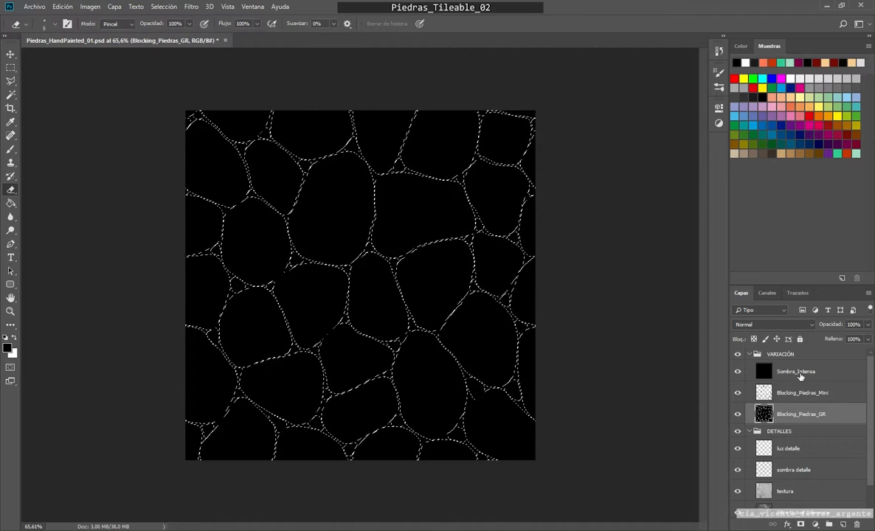
Step: Mask the Sombra_Intensa layer with the gap selection and hide the Blocking_Piedras_GR and Blocking_Piedras_Mini layers
{"action": "left_click", "coordinate": [796, 374]}
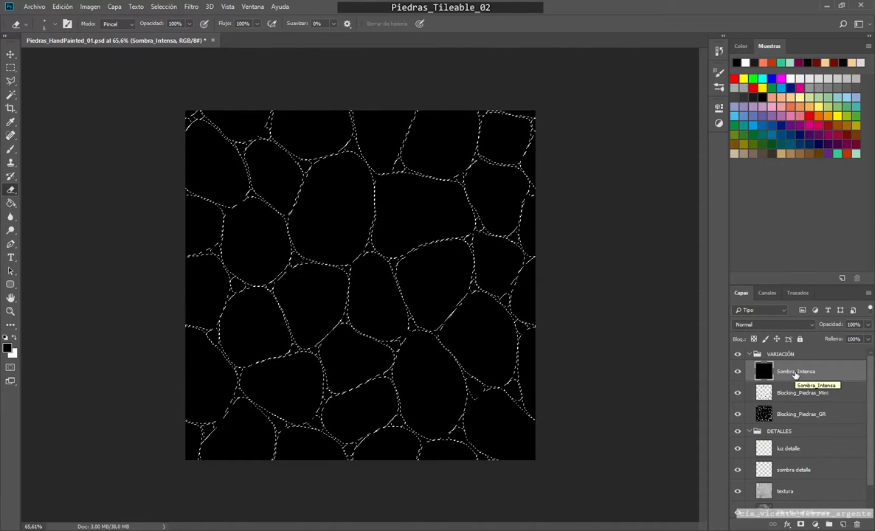
{"action": "left_click", "coordinate": [802, 525]}
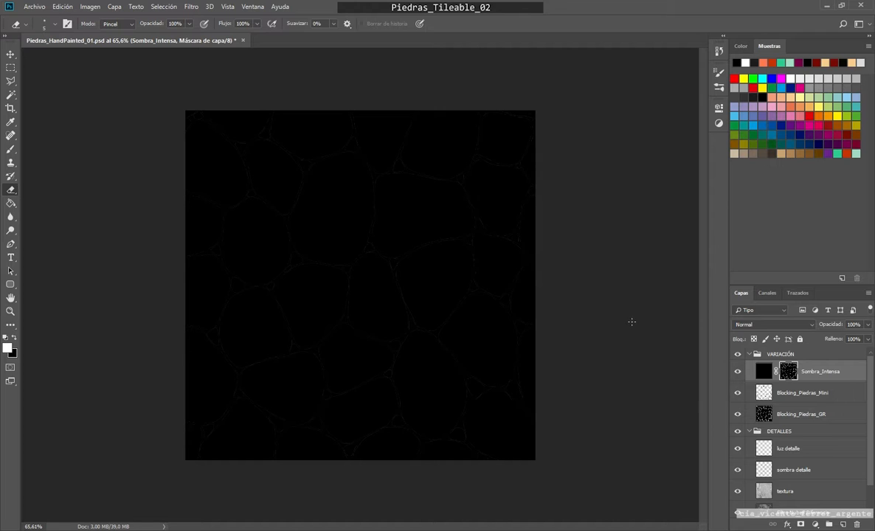
{"action": "left_click", "coordinate": [737, 414]}
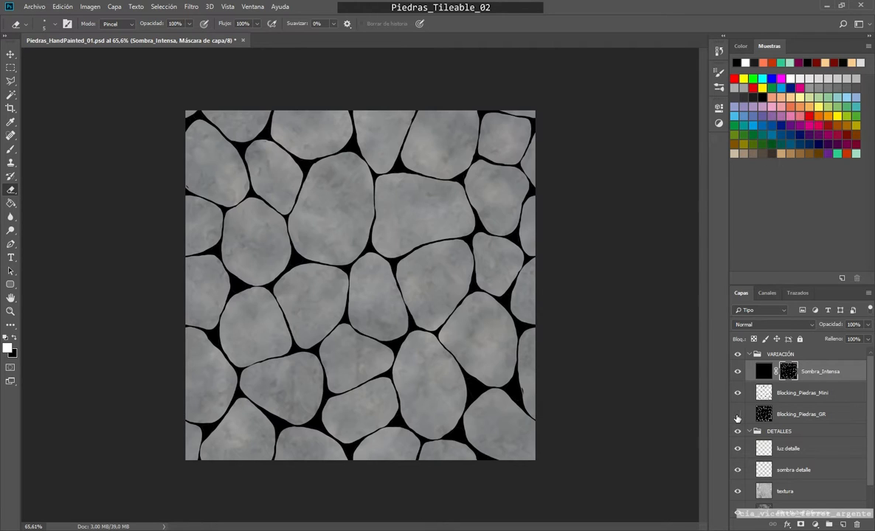
{"action": "left_click", "coordinate": [738, 394]}
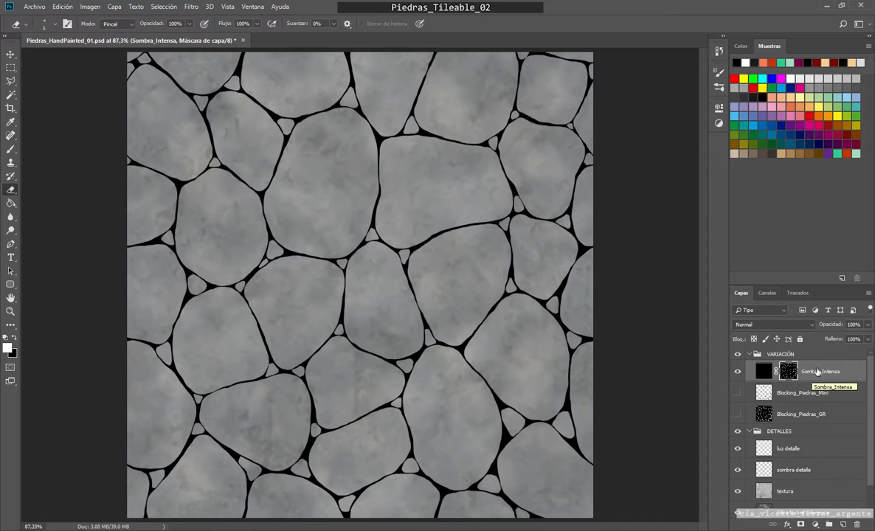
Step: Lower the opacity of the Sombra_Intensa layer to 68%, checking the gaps up close
{"action": "left_click", "coordinate": [868, 325]}
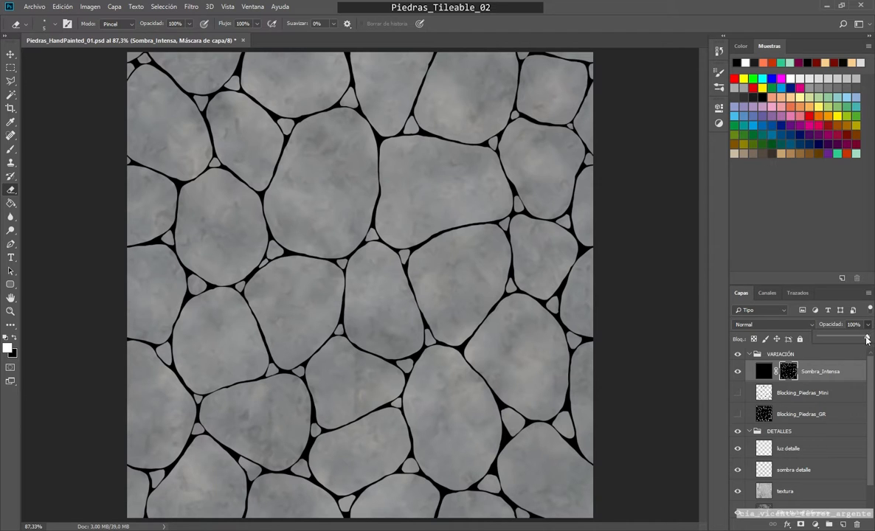
{"action": "left_click_drag", "start_coordinate": [868, 337], "coordinate": [850, 338]}
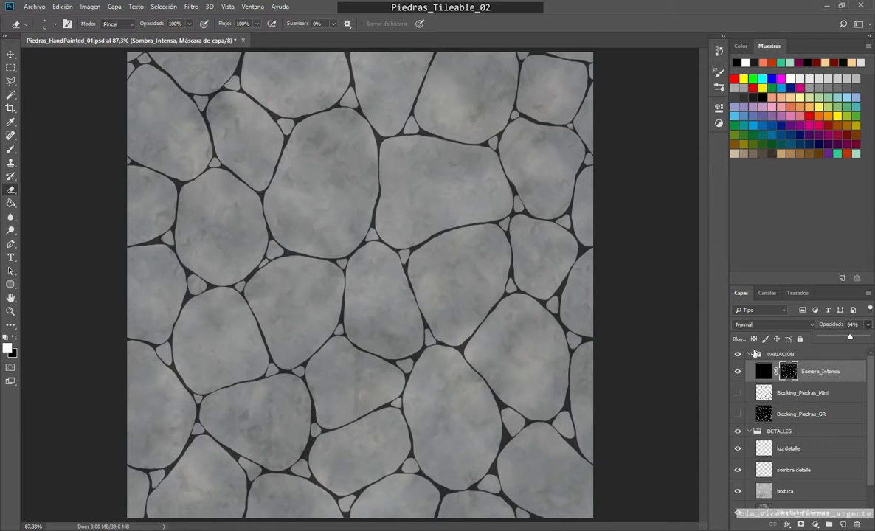
{"action": "scroll", "coordinate": [509, 282], "scroll_direction": "up", "scroll_amount": 2}
{"action": "scroll", "coordinate": [509, 282], "scroll_direction": "up", "scroll_amount": 2}
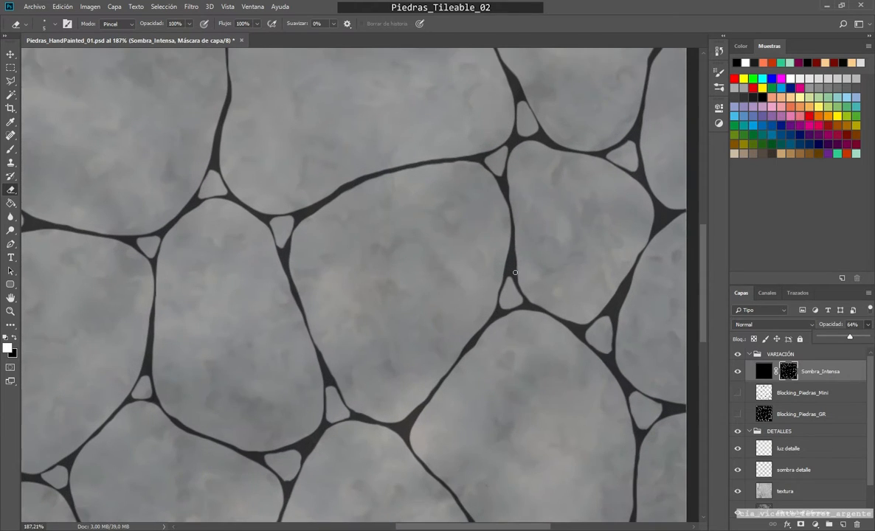
{"action": "scroll", "coordinate": [521, 278], "scroll_direction": "down", "scroll_amount": 3}
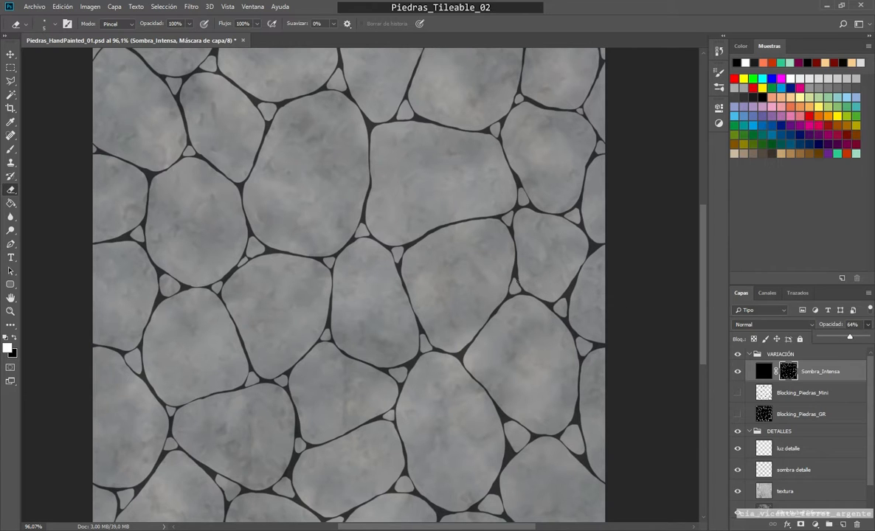
{"action": "left_click_drag", "start_coordinate": [849, 339], "coordinate": [853, 339]}
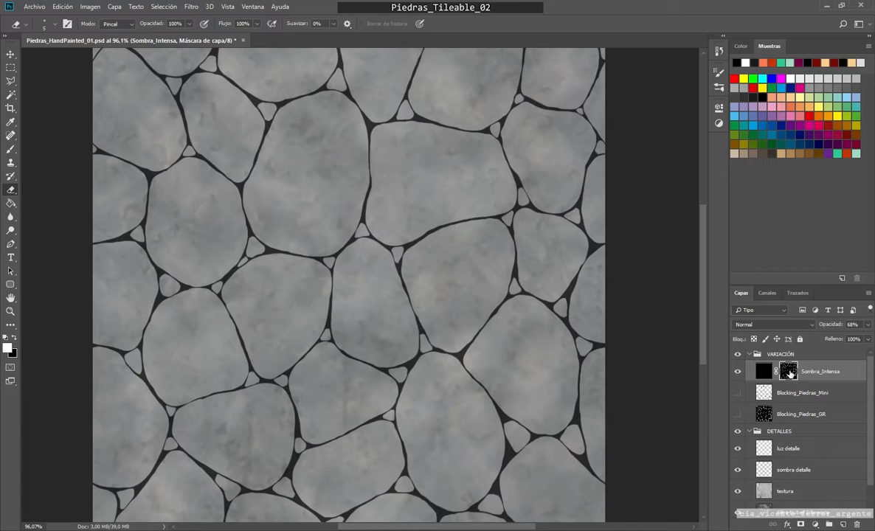
Step: Load the Sombra_Intensa layer mask as a selection and make black the foreground colour
{"action": "left_click", "coordinate": [790, 375], "text": "ctrl"}
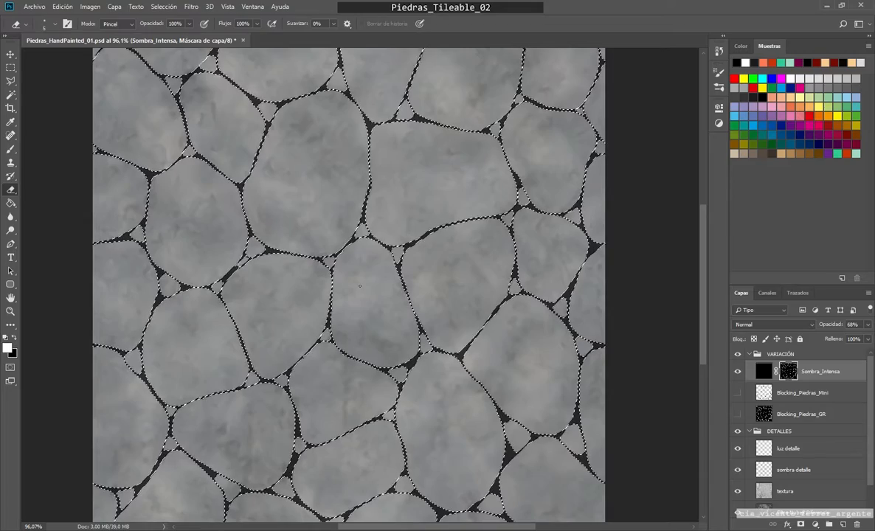
{"action": "key", "text": "x"}
{"action": "scroll", "coordinate": [81, 372], "scroll_direction": "down", "scroll_amount": 1}
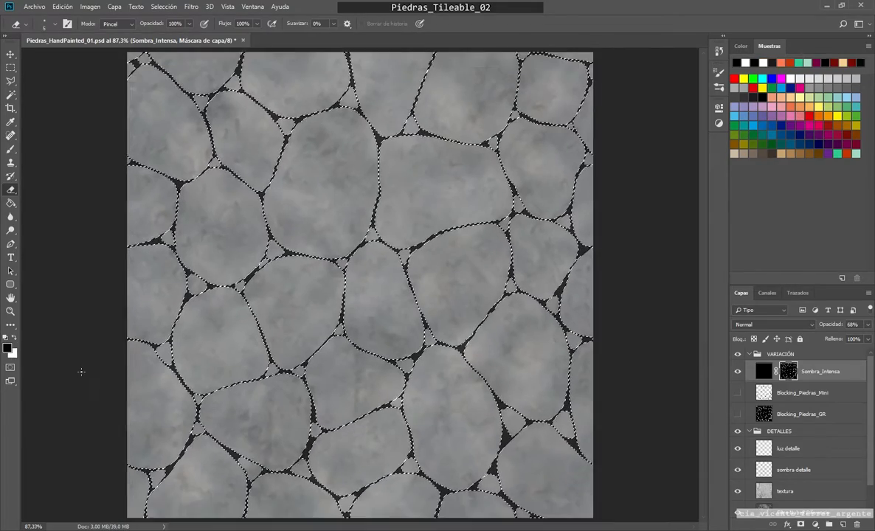
Step: Add a new layer above Sombra_Intensa and name it AO
{"action": "left_click", "coordinate": [843, 524]}
{"action": "double_click", "coordinate": [786, 372]}
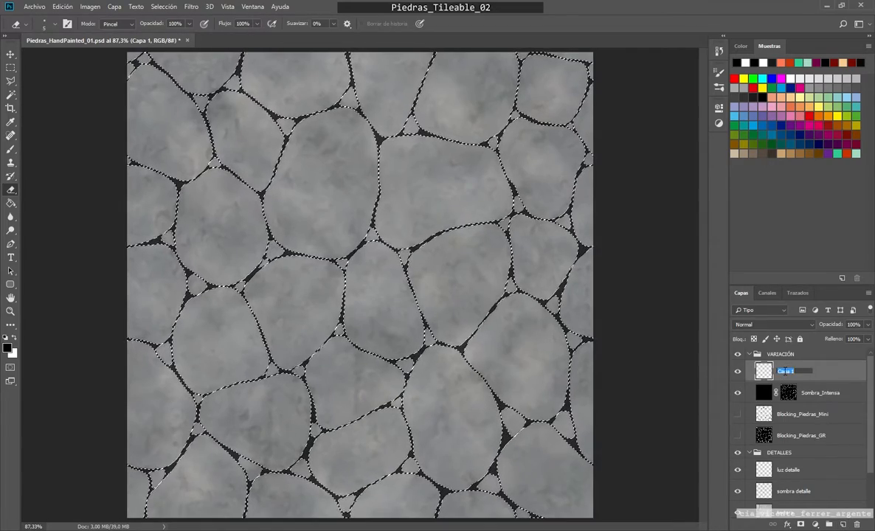
{"action": "type", "text": "AO"}
{"action": "key", "text": "Return"}
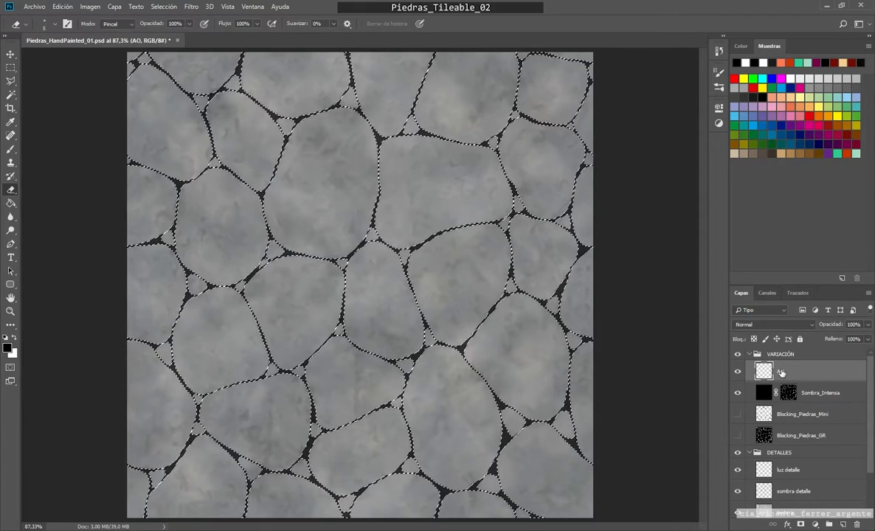
Step: Stroke the gap selection on the AO layer with a 5 px black centred line at 100% opacity, and clear the selection
{"action": "left_click", "coordinate": [59, 8]}
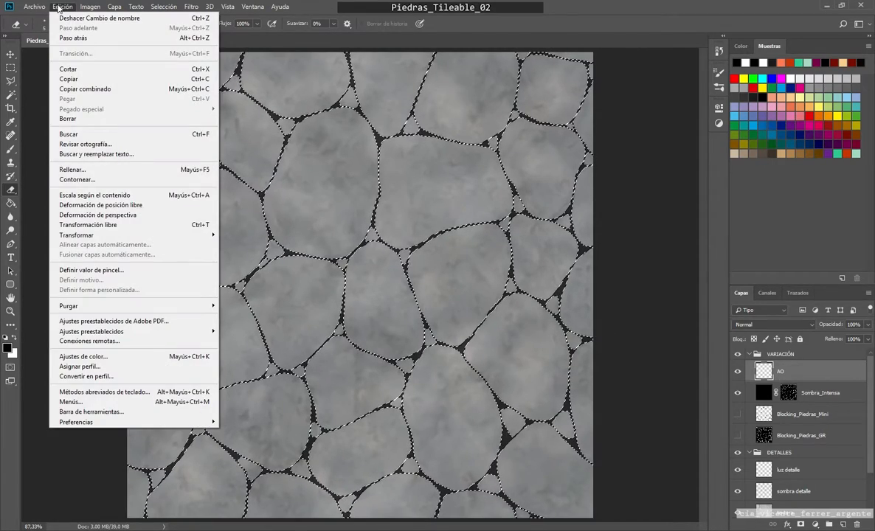
{"action": "left_click", "coordinate": [95, 181]}
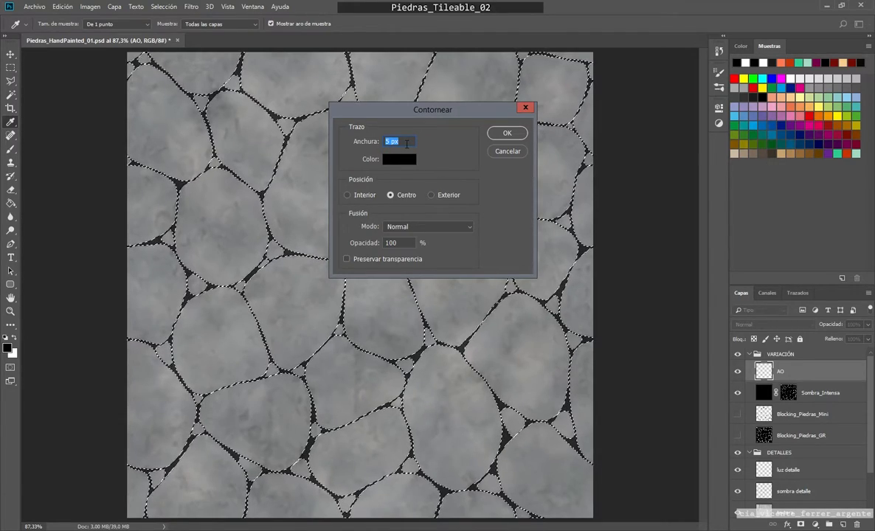
{"action": "left_click", "coordinate": [507, 134]}
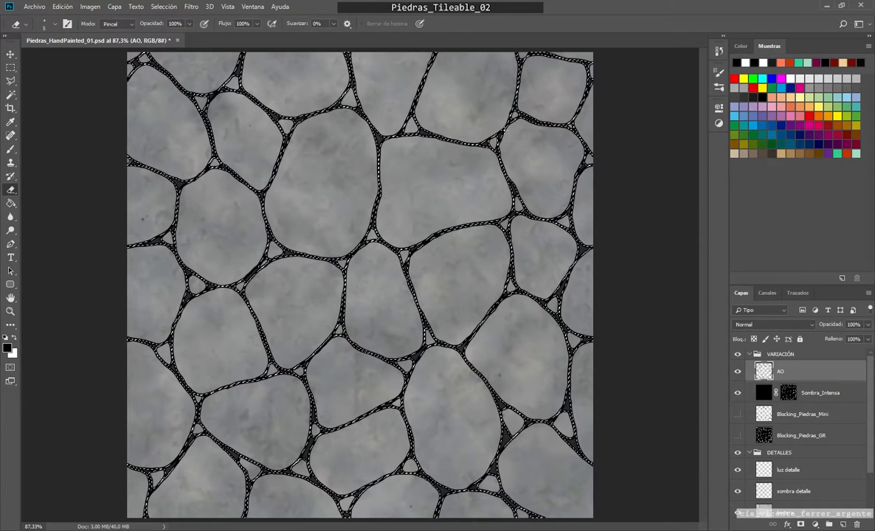
{"action": "key", "text": "m"}
{"action": "key", "text": "ctrl+d"}
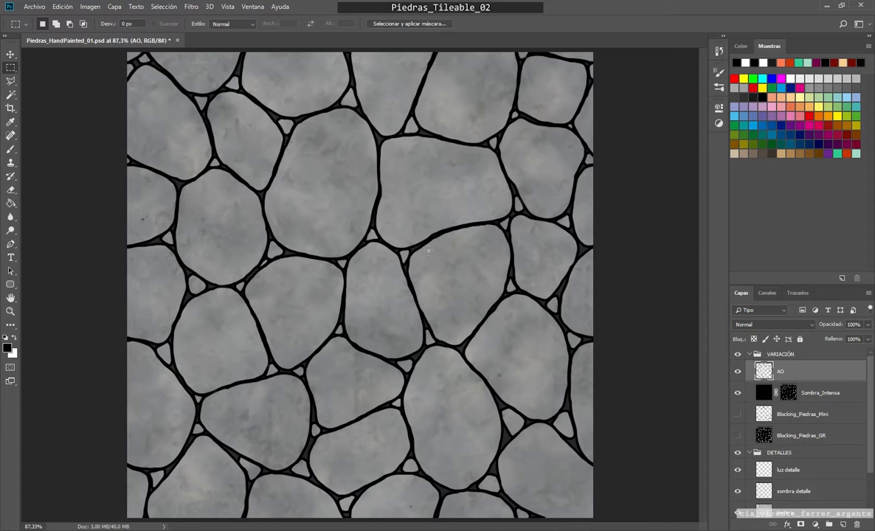
{"action": "scroll", "coordinate": [429, 251], "scroll_direction": "up", "scroll_amount": 2}
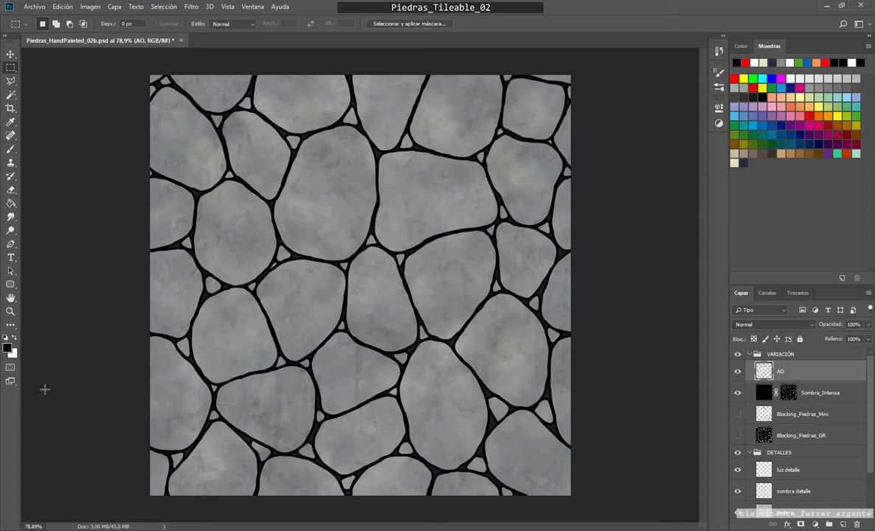
Step: Show the rulers and place a horizontal and a vertical guide through the centre of the canvas
{"action": "key", "text": "ctrl+r"}
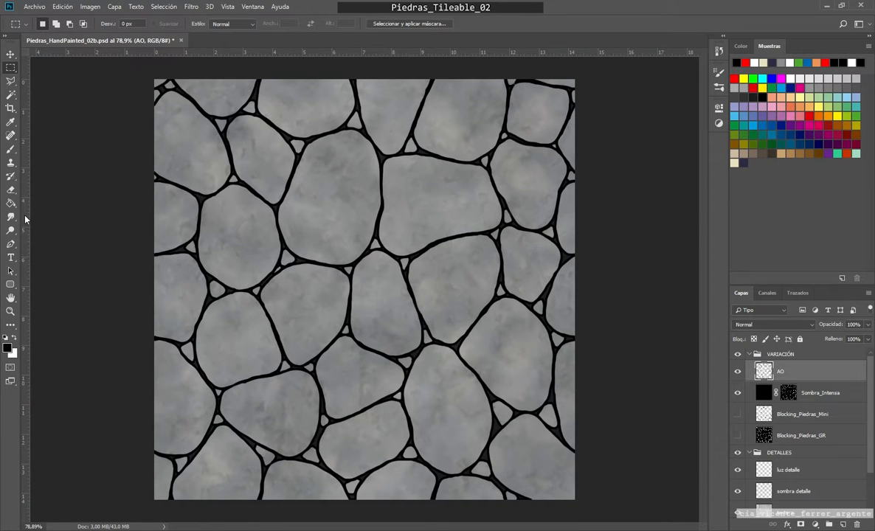
{"action": "left_click_drag", "start_coordinate": [25, 219], "coordinate": [365, 284]}
{"action": "left_click_drag", "start_coordinate": [353, 52], "coordinate": [365, 289]}
{"action": "left_click", "coordinate": [228, 8]}
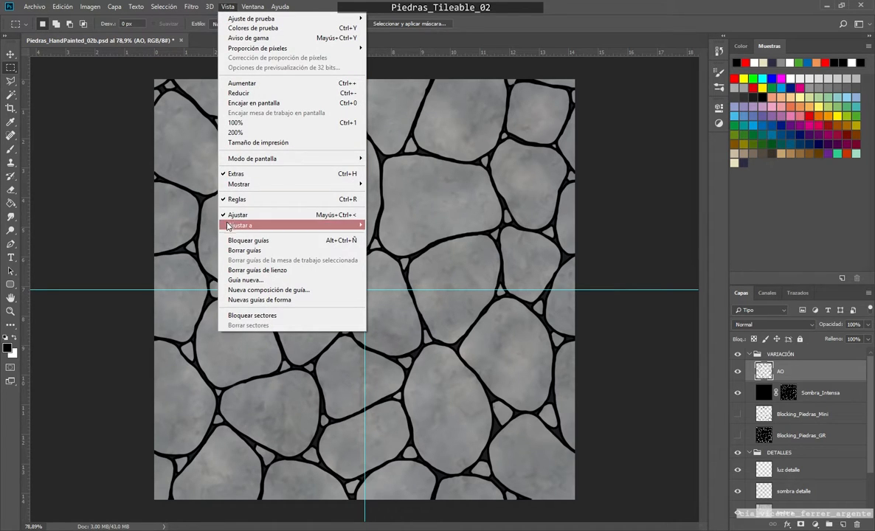
{"action": "left_click", "coordinate": [472, 215]}
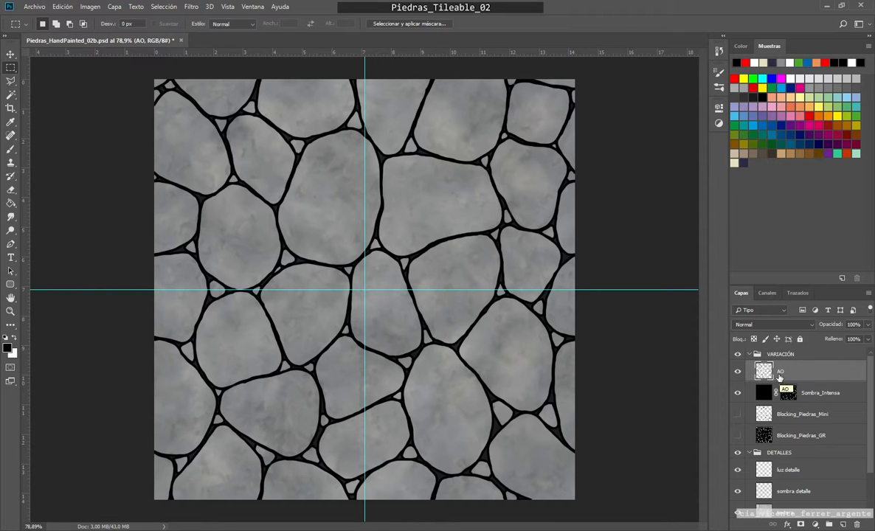
Step: Offset the AO layer by +512 px horizontally and vertically with wrap-around, and hide the Sombra_Intensa layer
{"action": "left_click", "coordinate": [192, 7]}
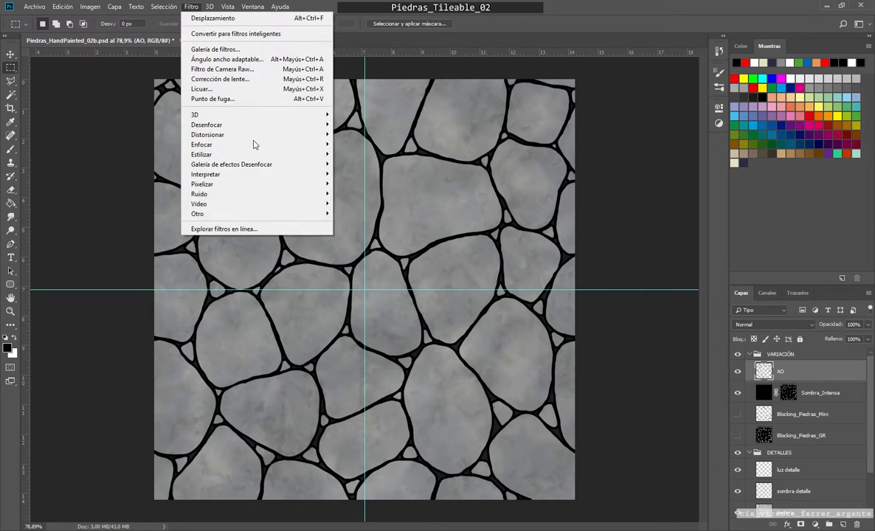
{"action": "mouse_move", "coordinate": [279, 214]}
{"action": "left_click", "coordinate": [367, 223]}
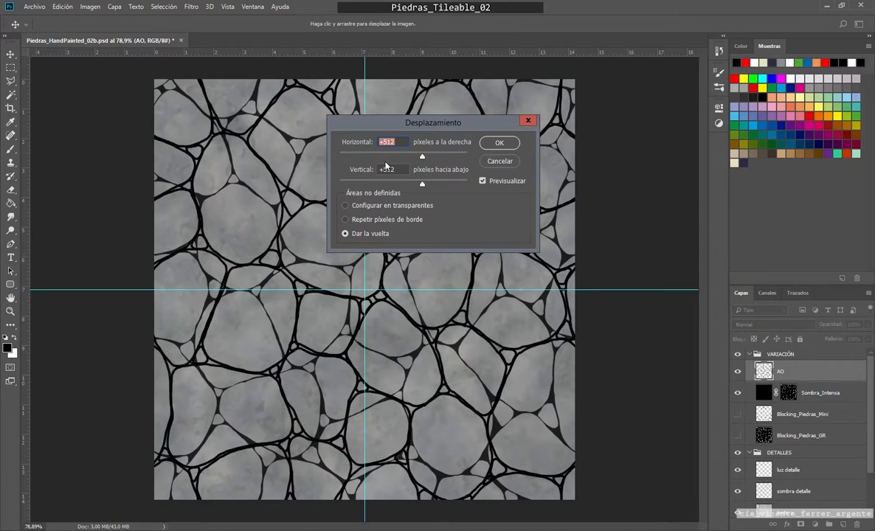
{"action": "left_click", "coordinate": [500, 144]}
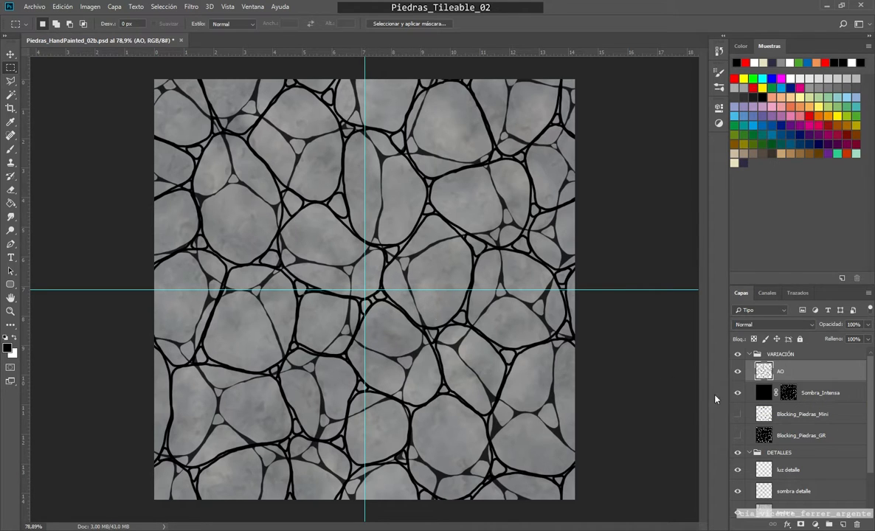
{"action": "left_click", "coordinate": [738, 392]}
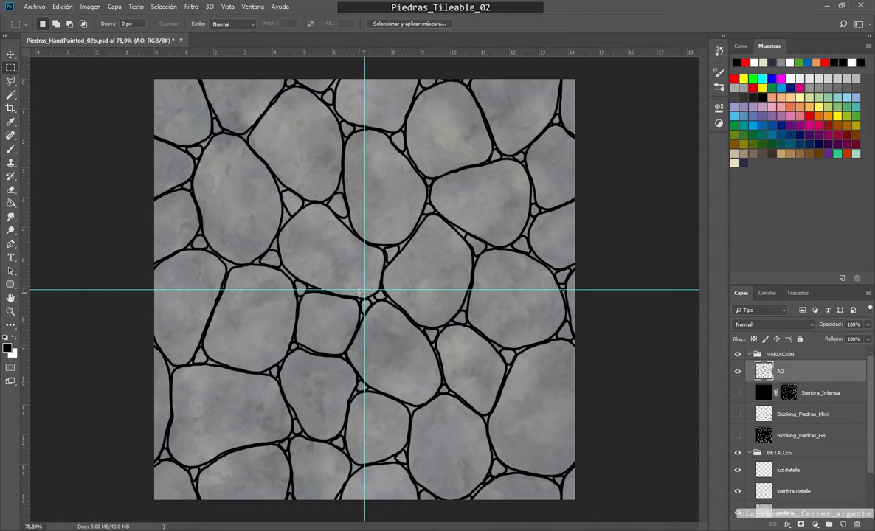
Step: Hide the guides and examine the AO outlines around the canvas centre for breaks along the seams
{"action": "scroll", "coordinate": [359, 293], "scroll_direction": "up", "scroll_amount": 5}
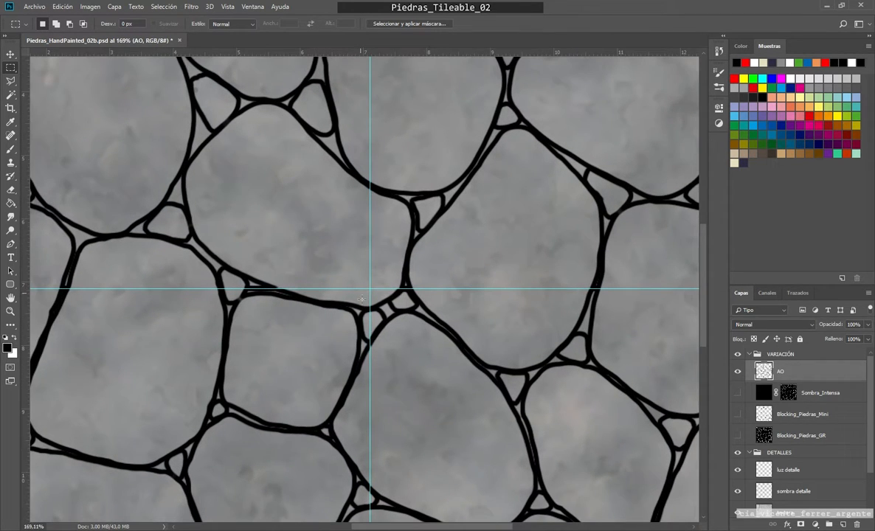
{"action": "scroll", "coordinate": [393, 330], "scroll_direction": "up", "scroll_amount": 2}
{"action": "scroll", "coordinate": [393, 329], "scroll_direction": "down", "scroll_amount": 3}
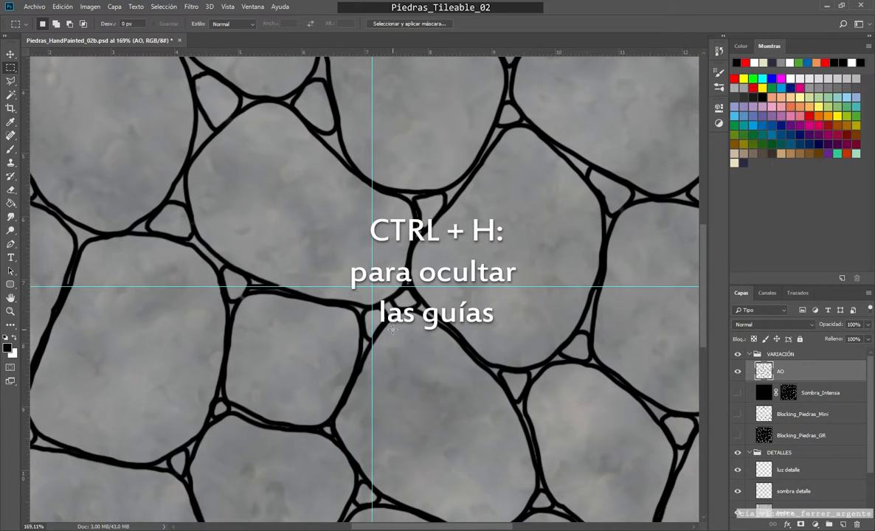
{"action": "key", "text": "ctrl+h"}
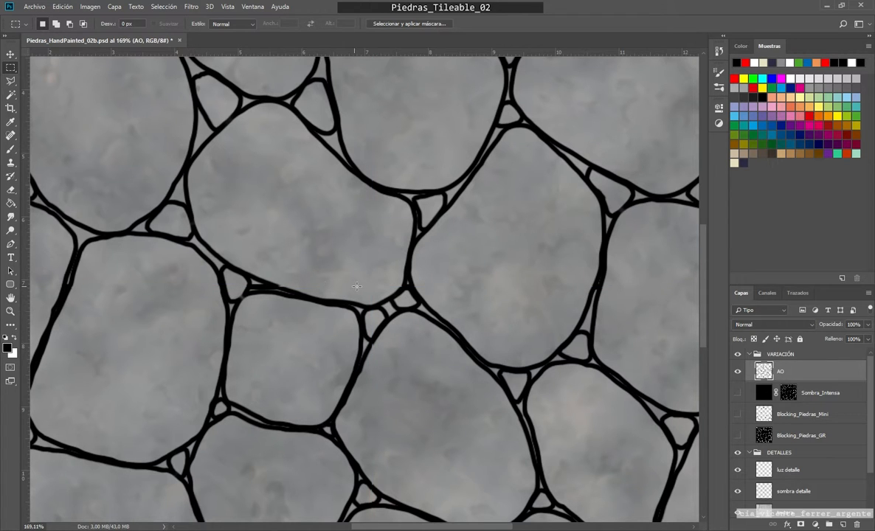
{"action": "scroll", "coordinate": [370, 271], "scroll_direction": "up", "scroll_amount": 2}
{"action": "scroll", "coordinate": [384, 268], "scroll_direction": "down", "scroll_amount": 3}
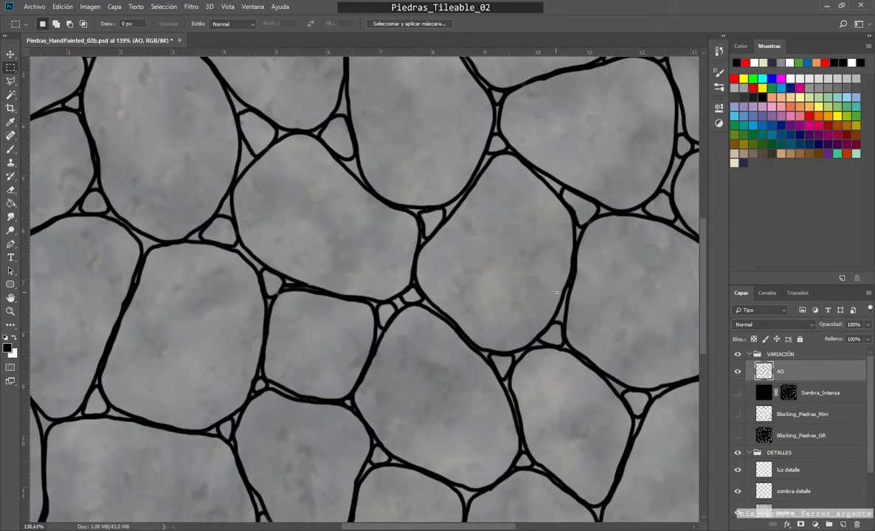
{"action": "scroll", "coordinate": [355, 288], "scroll_direction": "down", "scroll_amount": 1}
{"action": "scroll", "coordinate": [413, 310], "scroll_direction": "down", "scroll_amount": 1}
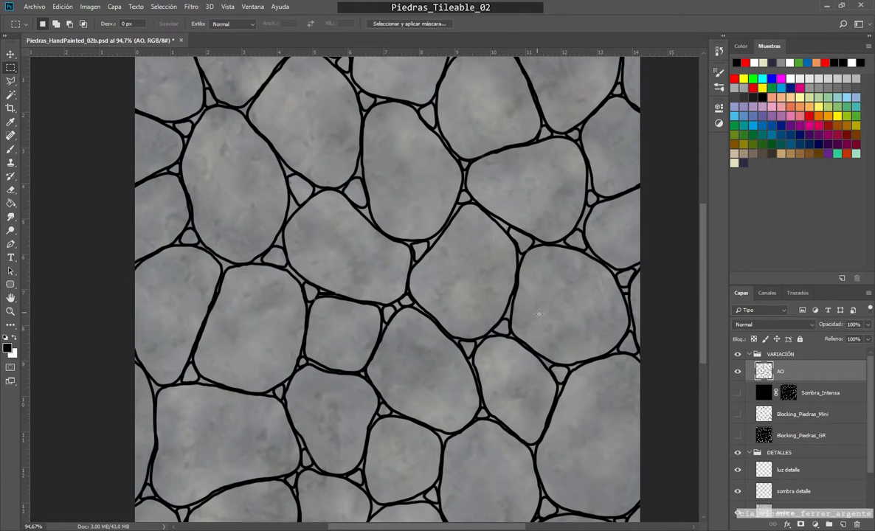
{"action": "scroll", "coordinate": [383, 308], "scroll_direction": "up", "scroll_amount": 3}
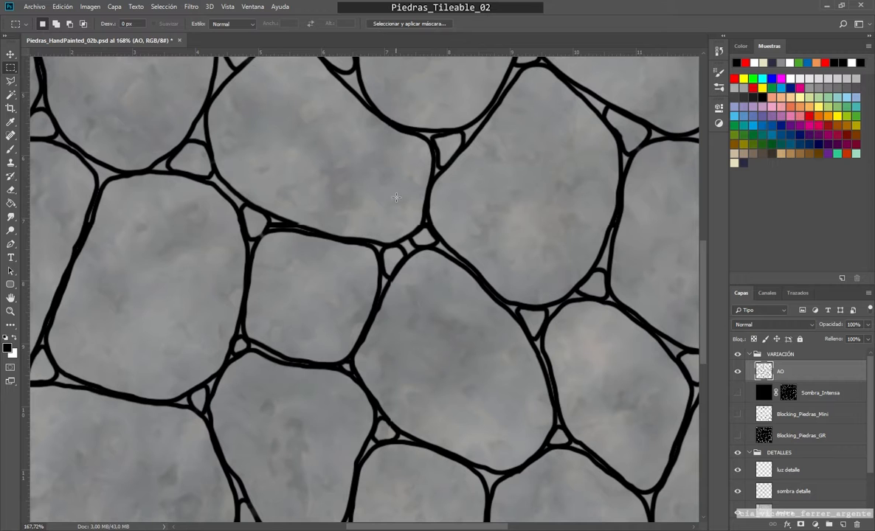
{"action": "scroll", "coordinate": [363, 260], "scroll_direction": "up", "scroll_amount": 1}
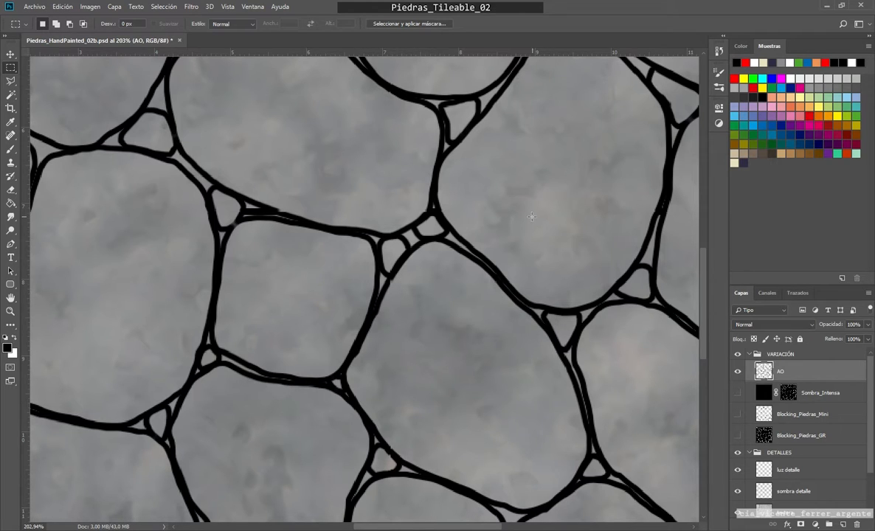
Step: Show the guides again and examine where the AO outlines cross the horizontal and vertical seams
{"action": "key", "text": "ctrl+semicolon"}
{"action": "key", "text": "ctrl+semicolon"}
{"action": "key", "text": "ctrl+semicolon"}
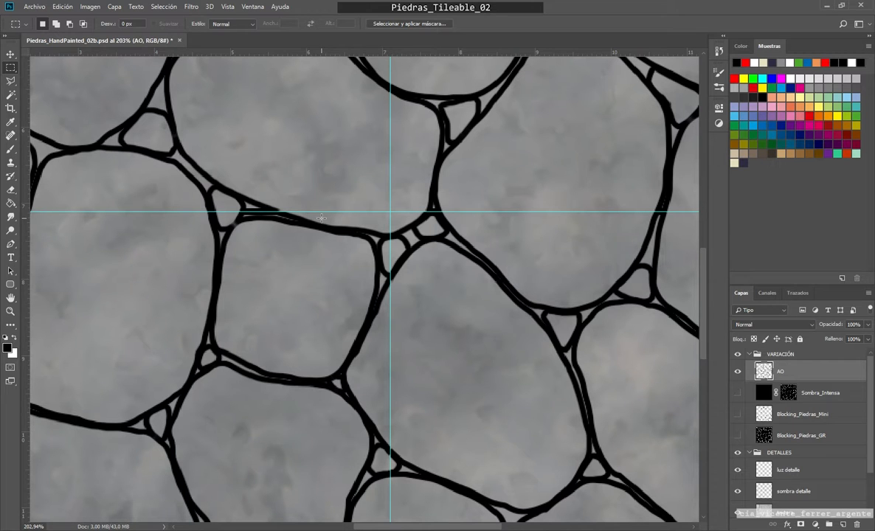
{"action": "scroll", "coordinate": [414, 272], "scroll_direction": "down", "scroll_amount": 4}
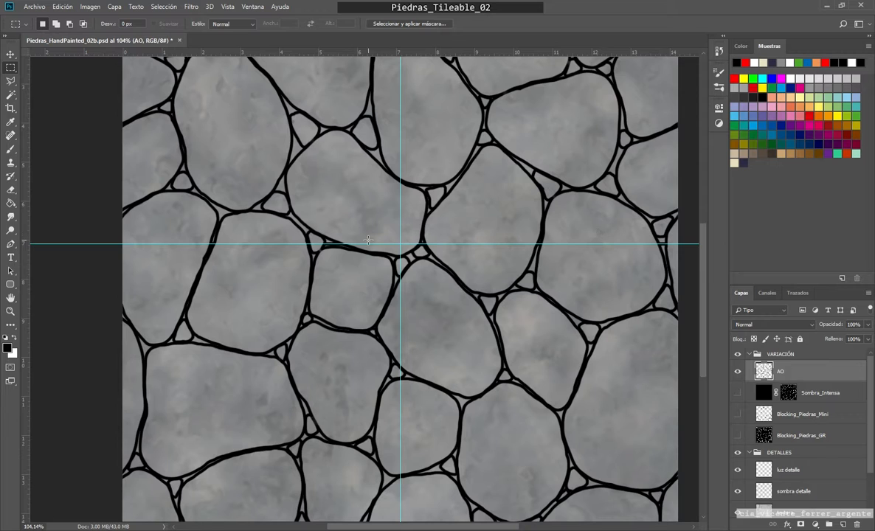
{"action": "key", "text": "ctrl+0"}
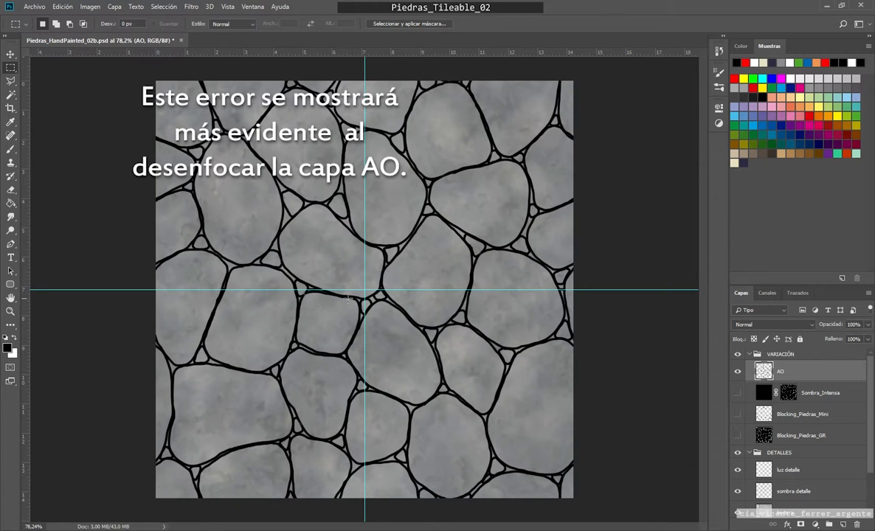
{"action": "scroll", "coordinate": [317, 299], "scroll_direction": "up", "scroll_amount": 6}
{"action": "left_click_drag", "start_coordinate": [357, 293], "coordinate": [499, 300]}
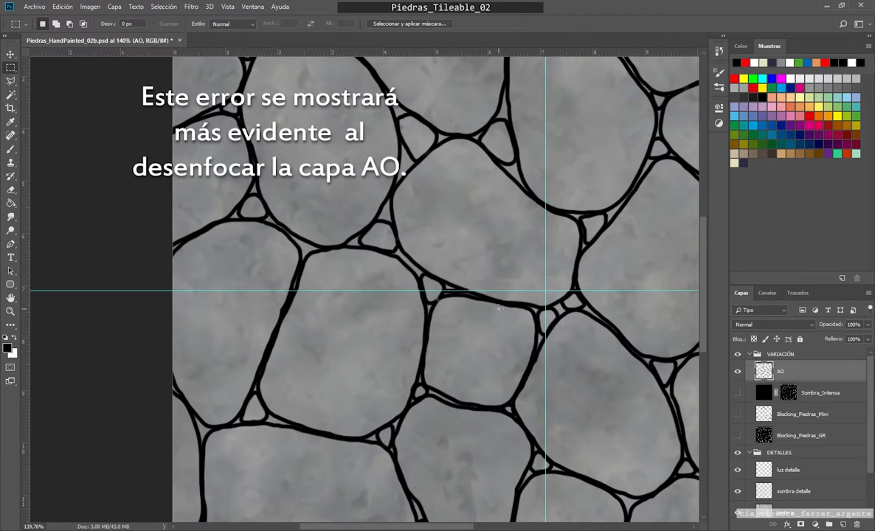
{"action": "scroll", "coordinate": [464, 285], "scroll_direction": "down", "scroll_amount": 5}
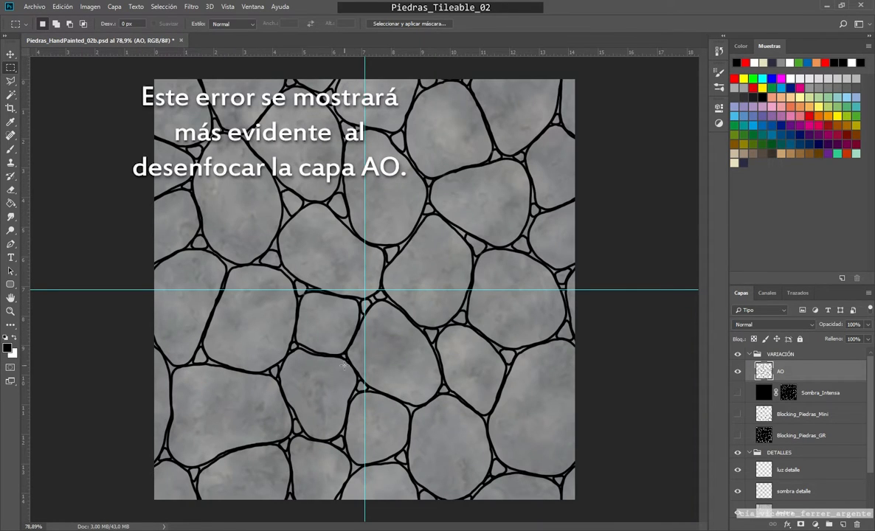
{"action": "scroll", "coordinate": [298, 293], "scroll_direction": "up", "scroll_amount": 5}
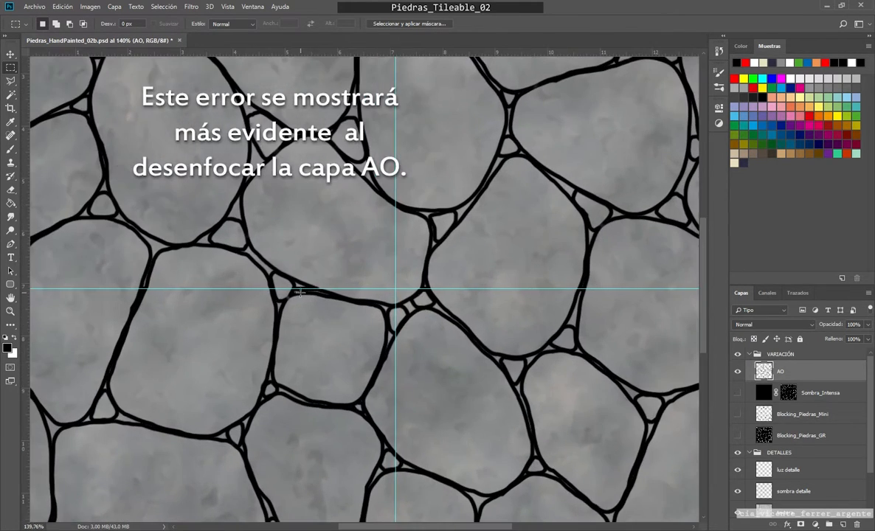
{"action": "scroll", "coordinate": [299, 293], "scroll_direction": "up", "scroll_amount": 5}
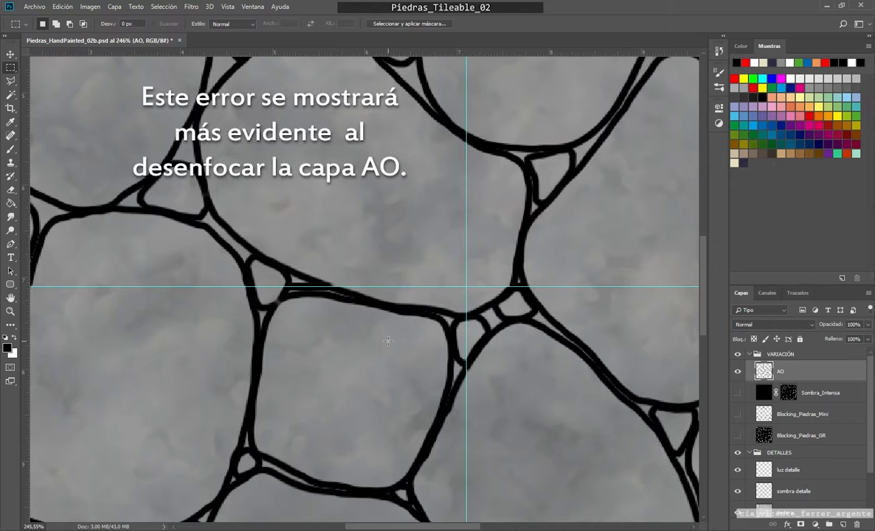
Step: Hide the guides and mend the AO outline break on the horizontal seam, near the narrow triangular gap, with a size 3 black brush
{"action": "key", "text": "ctrl+h"}
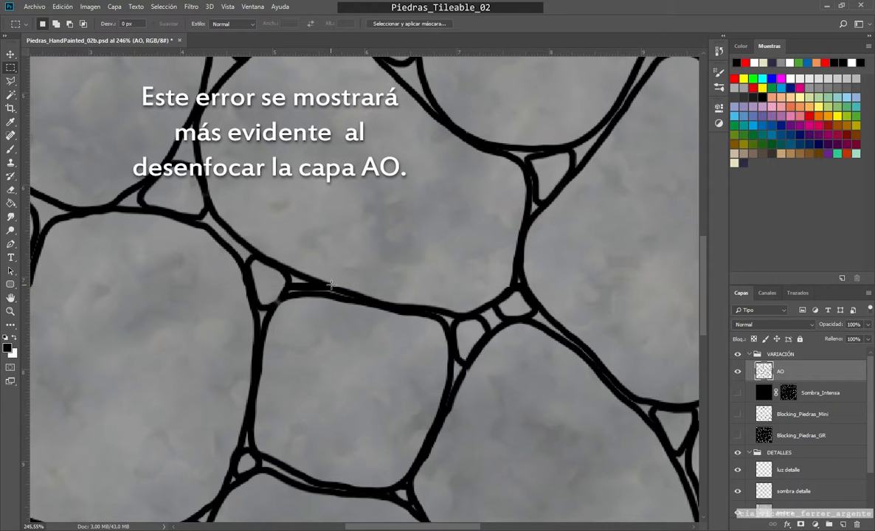
{"action": "scroll", "coordinate": [304, 294], "scroll_direction": "down", "scroll_amount": 1}
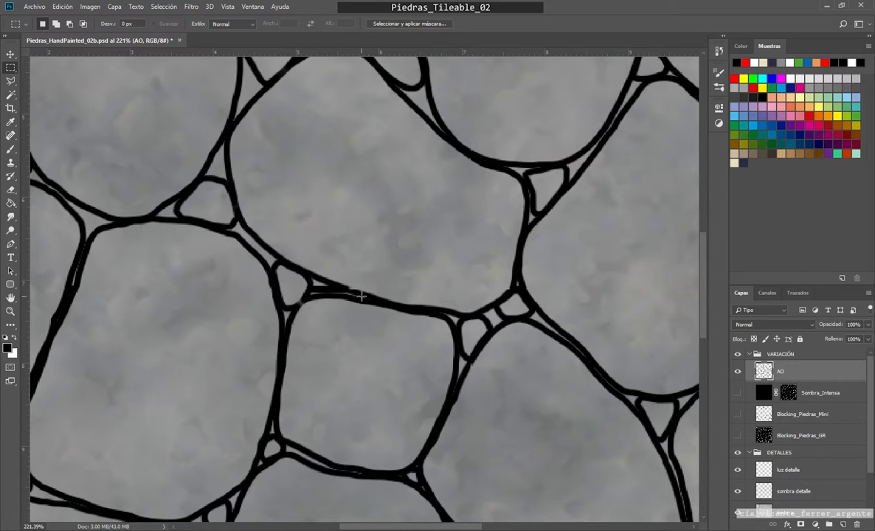
{"action": "scroll", "coordinate": [357, 297], "scroll_direction": "up", "scroll_amount": 5}
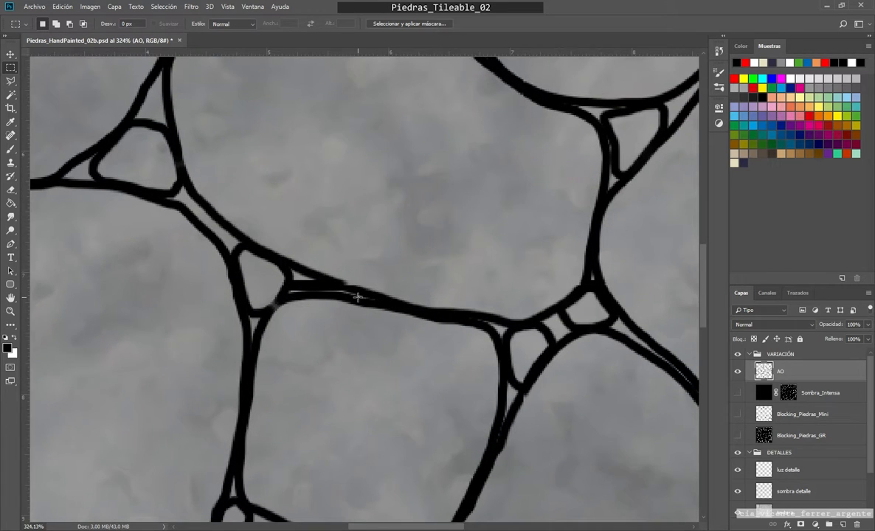
{"action": "scroll", "coordinate": [346, 284], "scroll_direction": "up", "scroll_amount": 2}
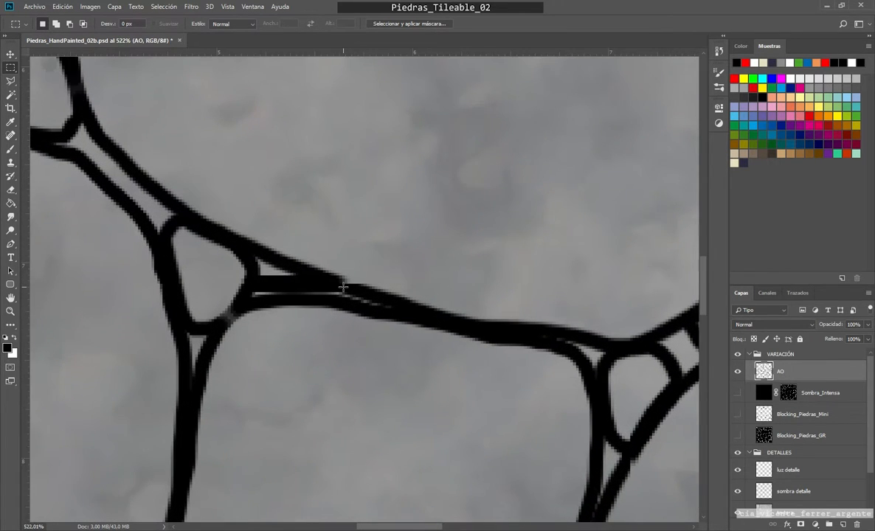
{"action": "key", "text": "b"}
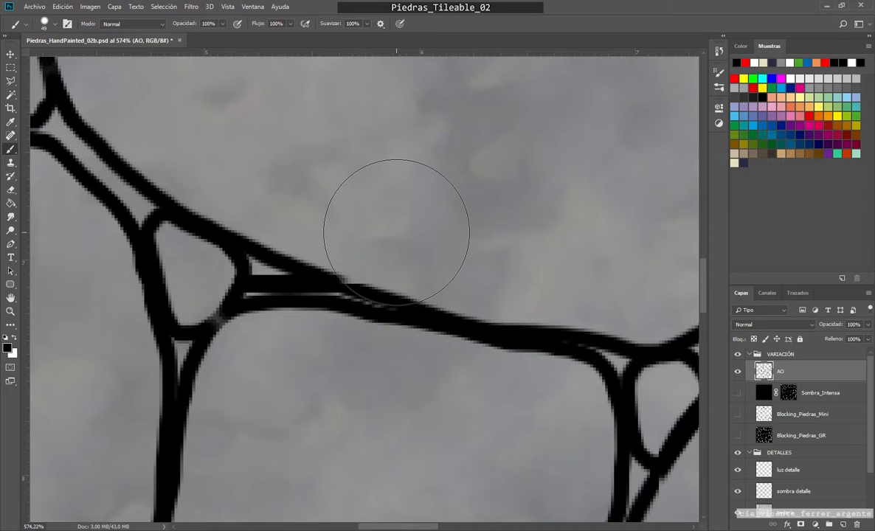
{"action": "mouse_move", "coordinate": [397, 233]}
{"action": "left_mouse_down"}
{"action": "mouse_move", "coordinate": [329, 244]}
{"action": "mouse_move", "coordinate": [349, 305]}
{"action": "mouse_move", "coordinate": [350, 287]}
{"action": "left_mouse_up"}
{"action": "scroll", "coordinate": [348, 287], "scroll_direction": "up", "scroll_amount": 4}
{"action": "scroll", "coordinate": [347, 286], "scroll_direction": "up", "scroll_amount": 1}
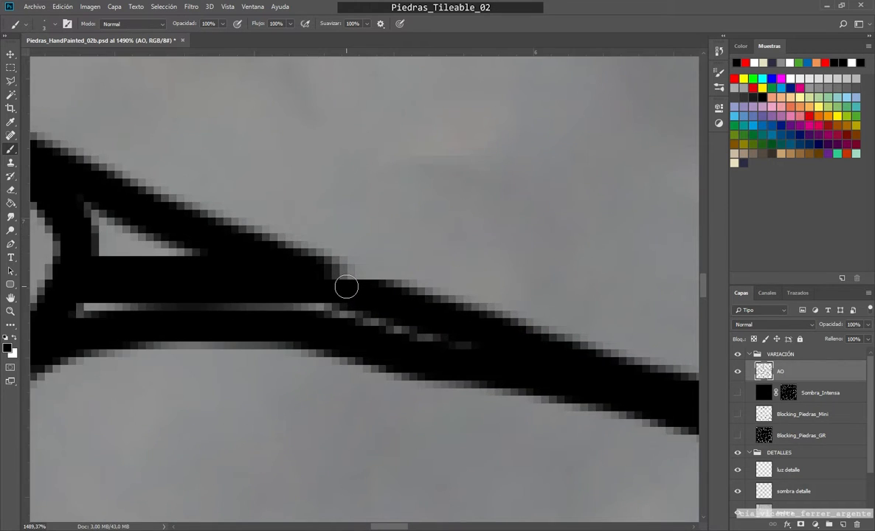
{"action": "scroll", "coordinate": [347, 286], "scroll_direction": "up", "scroll_amount": 1}
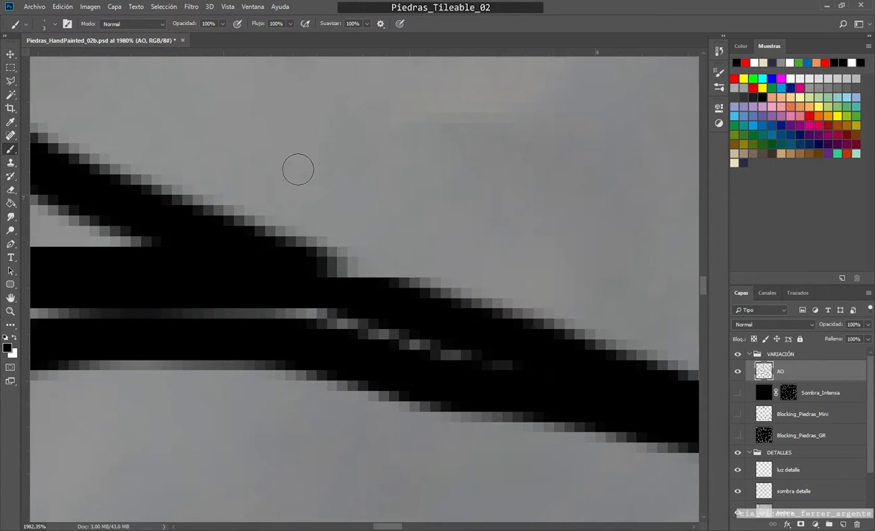
{"action": "mouse_move", "coordinate": [335, 285]}
{"action": "left_mouse_down"}
{"action": "mouse_move", "coordinate": [328, 276]}
{"action": "mouse_move", "coordinate": [350, 278]}
{"action": "mouse_move", "coordinate": [323, 274]}
{"action": "mouse_move", "coordinate": [347, 281]}
{"action": "left_mouse_up"}
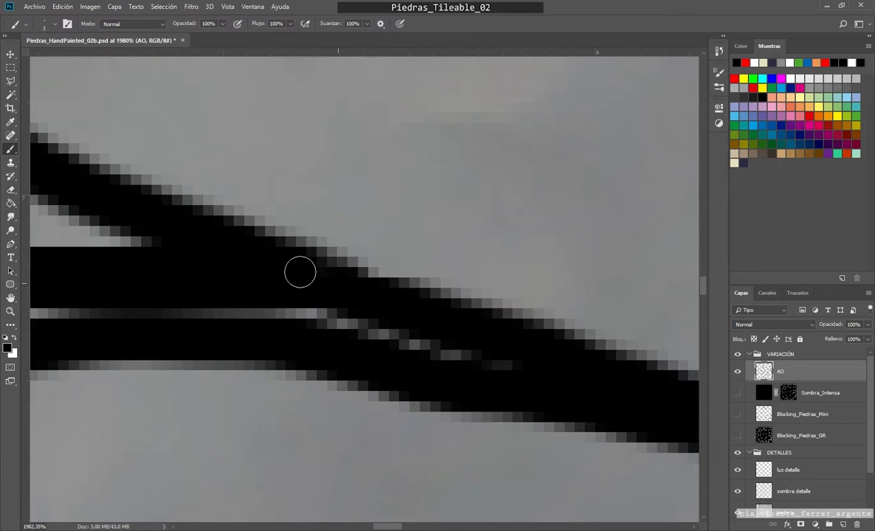
Step: Smooth the stepped edges of the AO outline junction on the horizontal seam, above the small four-sided gap beside the canvas centre
{"action": "scroll", "coordinate": [295, 296], "scroll_direction": "down", "scroll_amount": 5}
{"action": "scroll", "coordinate": [292, 299], "scroll_direction": "up", "scroll_amount": 6}
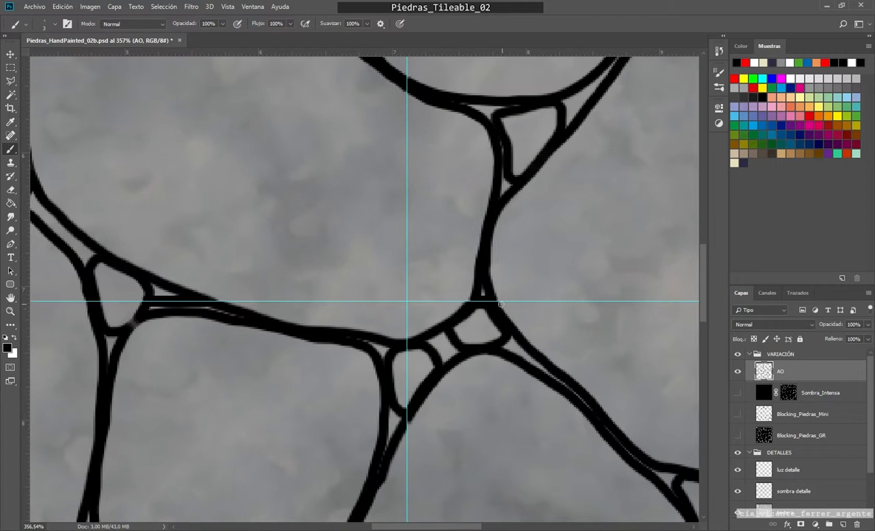
{"action": "scroll", "coordinate": [473, 295], "scroll_direction": "up", "scroll_amount": 8}
{"action": "scroll", "coordinate": [481, 307], "scroll_direction": "up", "scroll_amount": 4}
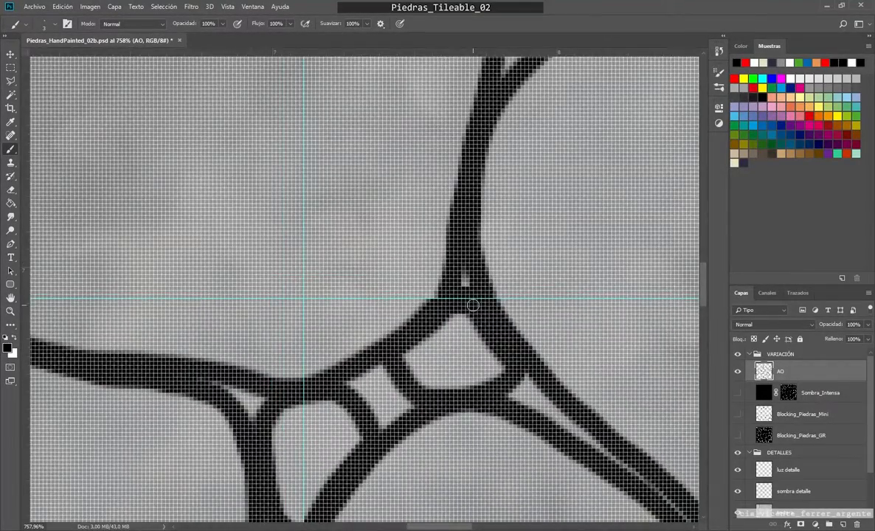
{"action": "scroll", "coordinate": [377, 303], "scroll_direction": "up", "scroll_amount": 2}
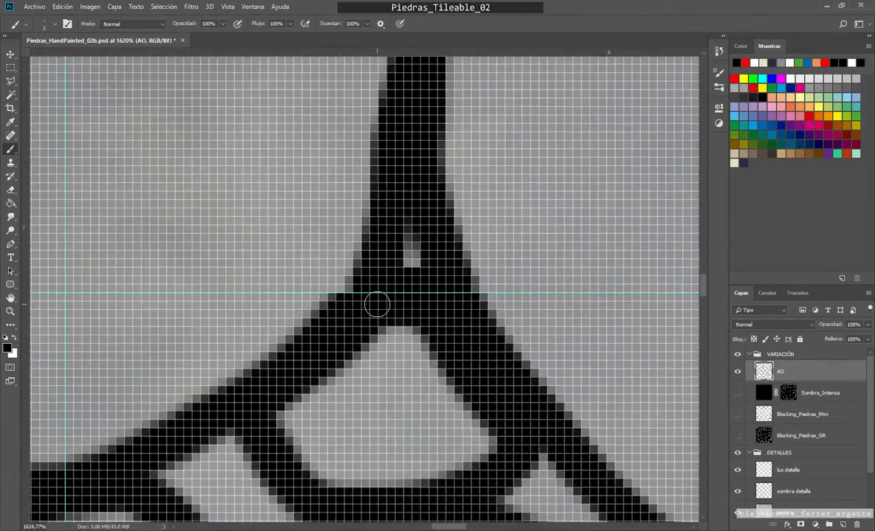
{"action": "scroll", "coordinate": [365, 287], "scroll_direction": "up", "scroll_amount": 2}
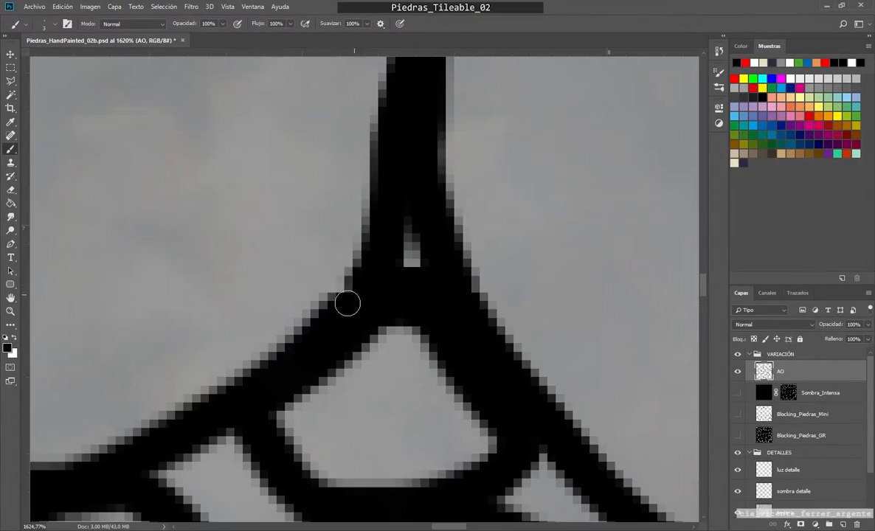
{"action": "scroll", "coordinate": [351, 303], "scroll_direction": "down", "scroll_amount": 15}
{"action": "scroll", "coordinate": [380, 315], "scroll_direction": "up", "scroll_amount": 18}
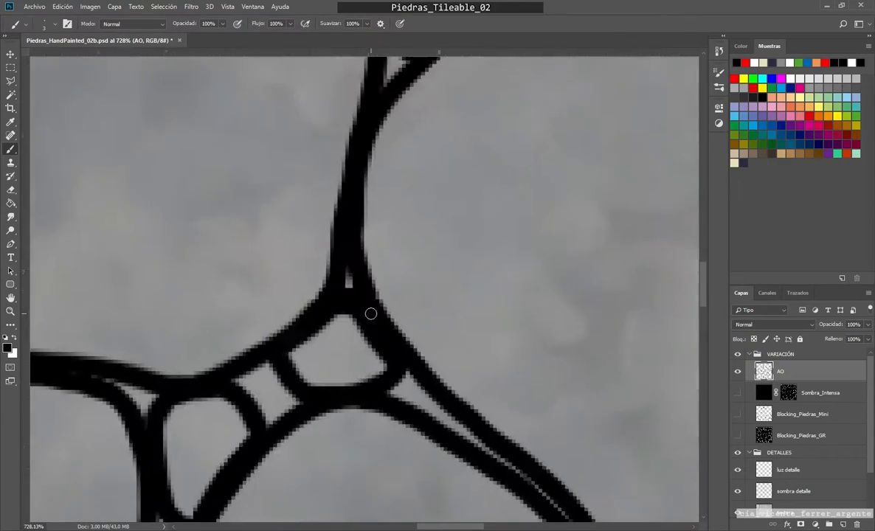
{"action": "scroll", "coordinate": [372, 317], "scroll_direction": "down", "scroll_amount": 3}
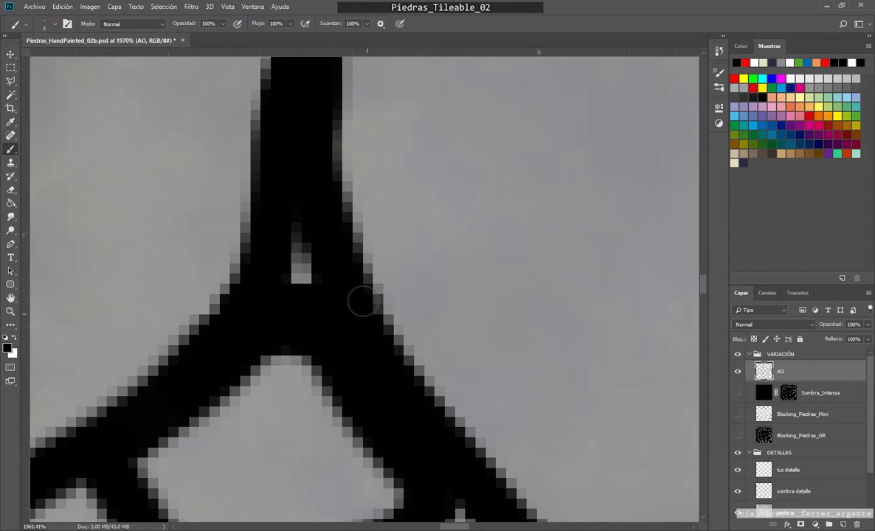
Step: Retouch the edge of the mended AO outline on the horizontal seam and check the outlines towards the canvas's outer edge
{"action": "scroll", "coordinate": [357, 304], "scroll_direction": "down", "scroll_amount": 8}
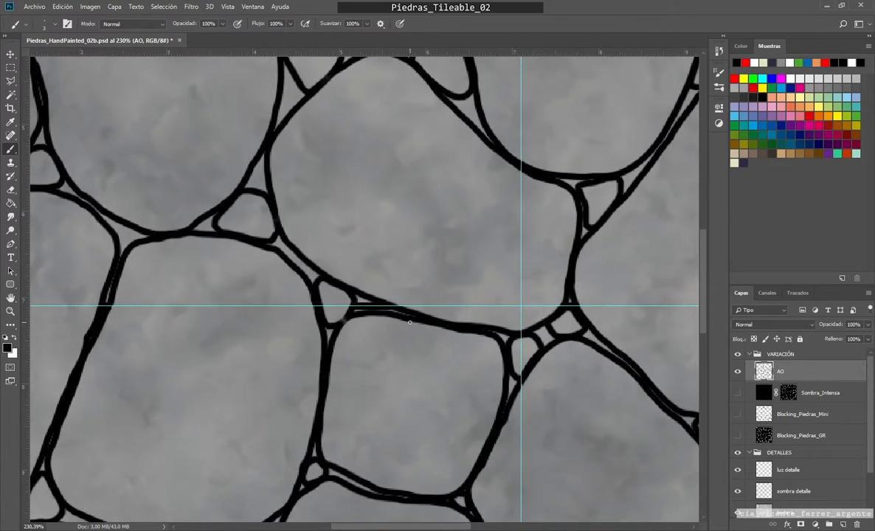
{"action": "scroll", "coordinate": [417, 301], "scroll_direction": "up", "scroll_amount": 5}
{"action": "scroll", "coordinate": [417, 302], "scroll_direction": "up", "scroll_amount": 3}
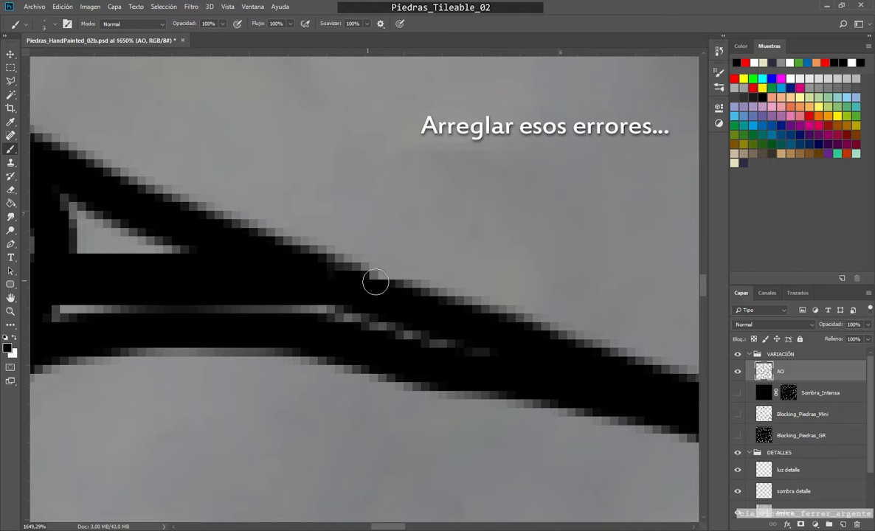
{"action": "scroll", "coordinate": [303, 296], "scroll_direction": "down", "scroll_amount": 10}
{"action": "left_click_drag", "start_coordinate": [288, 328], "coordinate": [598, 329]}
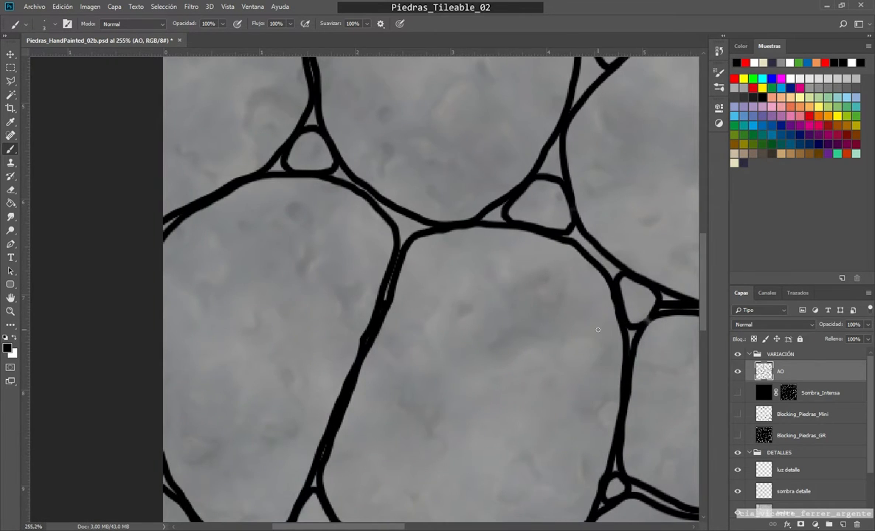
Step: Smooth the AO outlines where they cross the vertical seam below the canvas centre, including around the small triangular gap
{"action": "scroll", "coordinate": [485, 257], "scroll_direction": "up", "scroll_amount": 6}
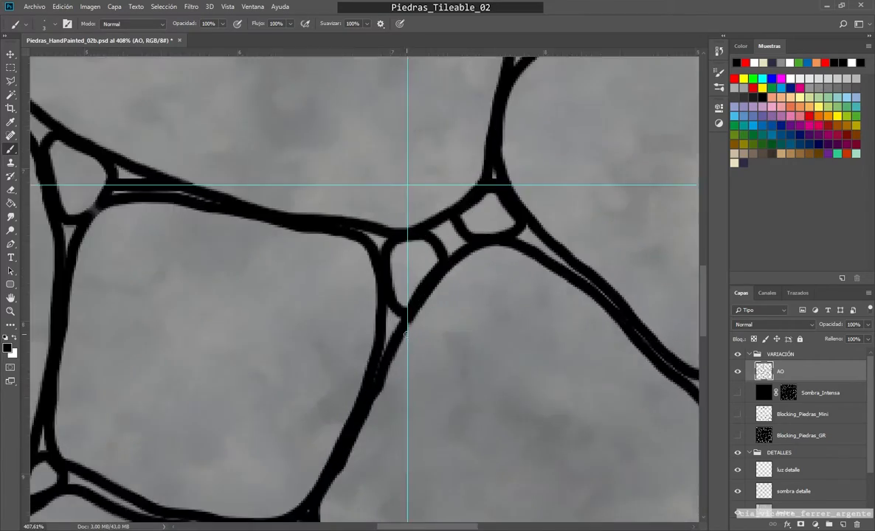
{"action": "scroll", "coordinate": [443, 280], "scroll_direction": "down", "scroll_amount": 3}
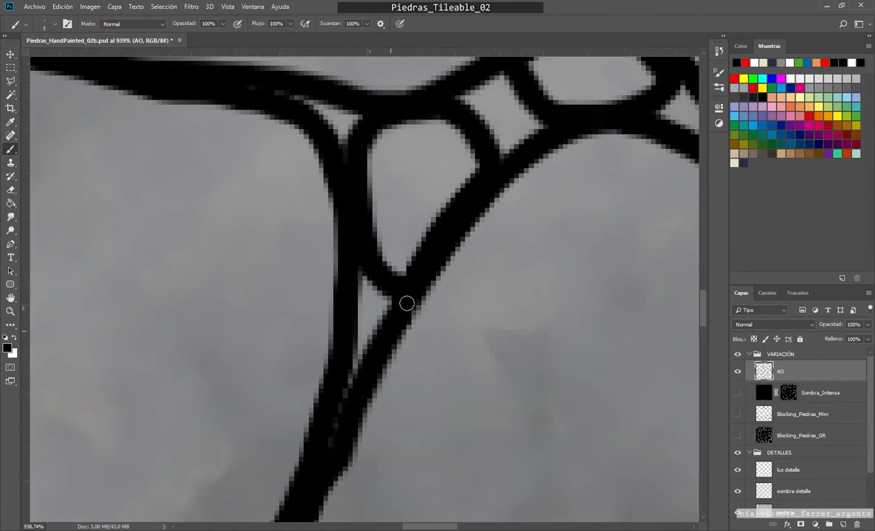
{"action": "scroll", "coordinate": [407, 333], "scroll_direction": "down", "scroll_amount": 3}
{"action": "scroll", "coordinate": [381, 295], "scroll_direction": "up", "scroll_amount": 5}
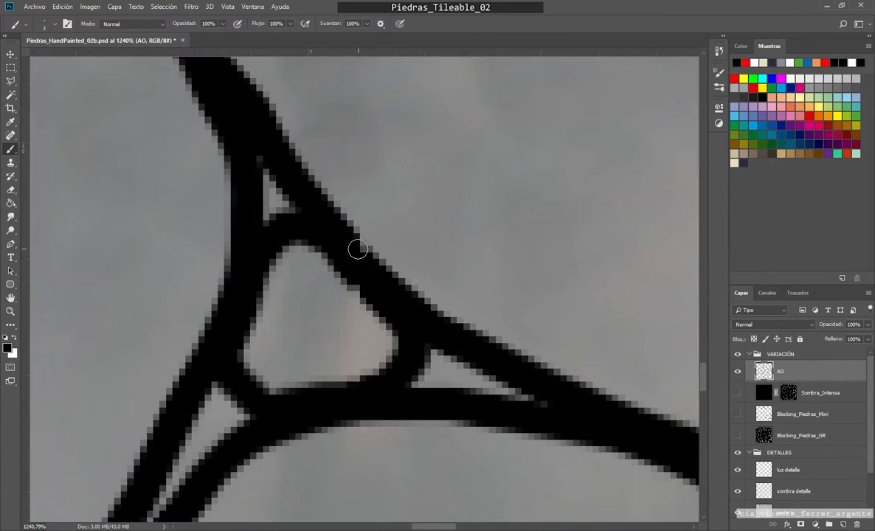
{"action": "scroll", "coordinate": [354, 272], "scroll_direction": "down", "scroll_amount": 5}
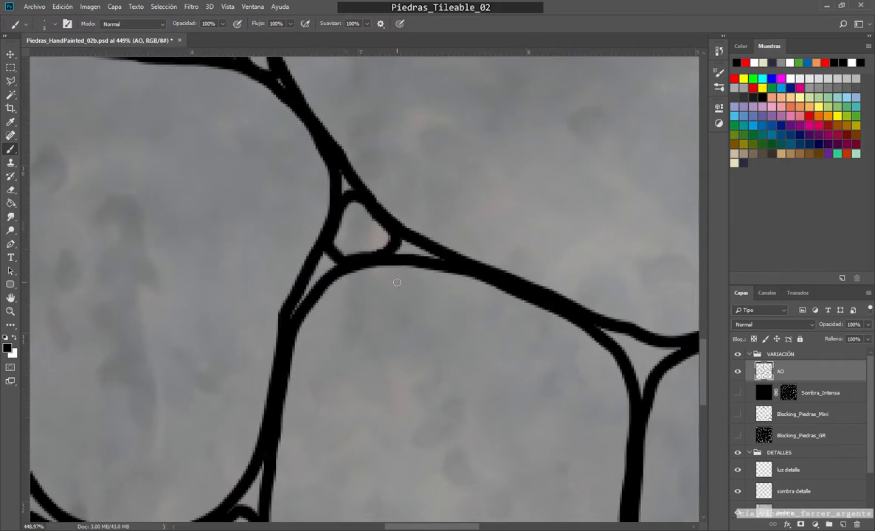
{"action": "scroll", "coordinate": [369, 254], "scroll_direction": "up", "scroll_amount": 3}
{"action": "scroll", "coordinate": [368, 254], "scroll_direction": "up", "scroll_amount": 4}
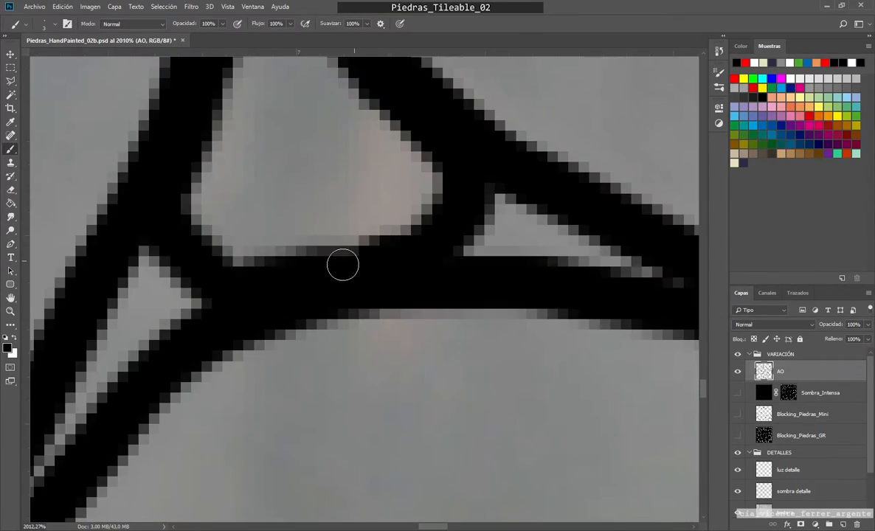
{"action": "scroll", "coordinate": [352, 265], "scroll_direction": "down", "scroll_amount": 5}
{"action": "scroll", "coordinate": [376, 318], "scroll_direction": "up", "scroll_amount": 4}
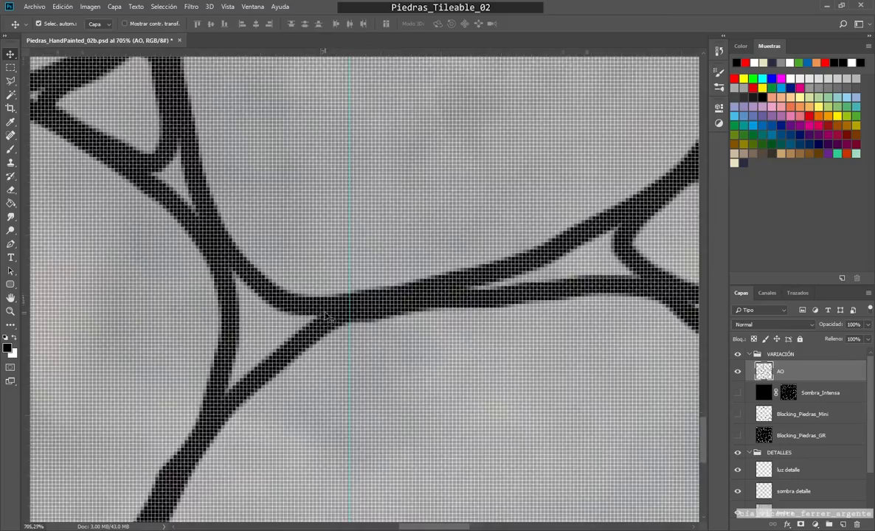
{"action": "key", "text": "v"}
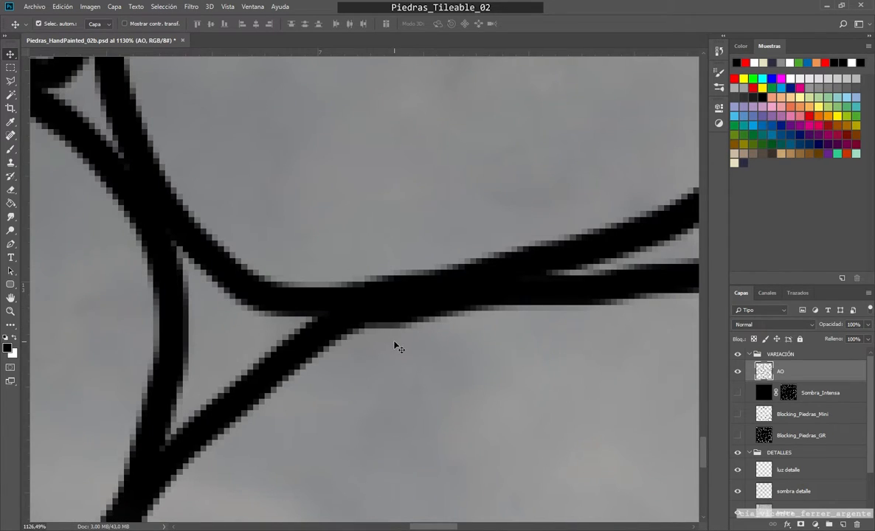
{"action": "scroll", "coordinate": [375, 350], "scroll_direction": "down", "scroll_amount": 5}
{"action": "scroll", "coordinate": [395, 301], "scroll_direction": "up", "scroll_amount": 3}
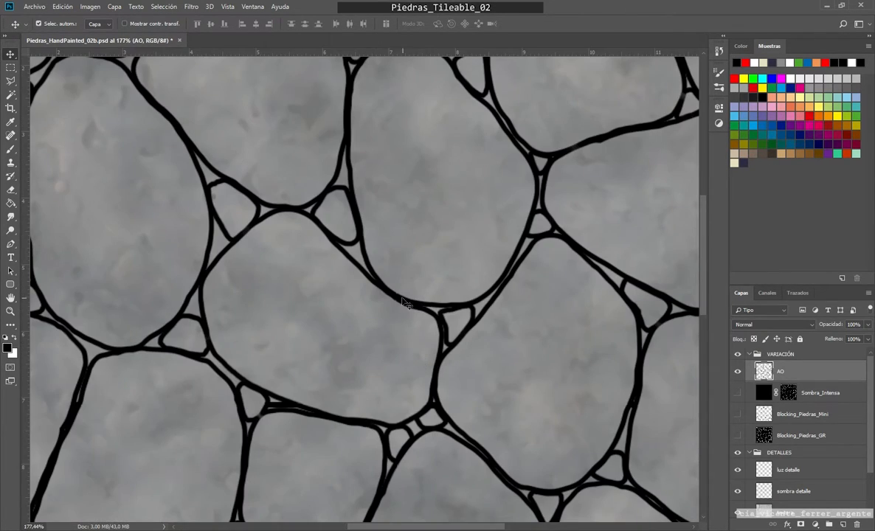
Step: Mend the AO outlines with the black brush where they cross the vertical seam in the canvas's upper half
{"action": "scroll", "coordinate": [395, 301], "scroll_direction": "up", "scroll_amount": 5}
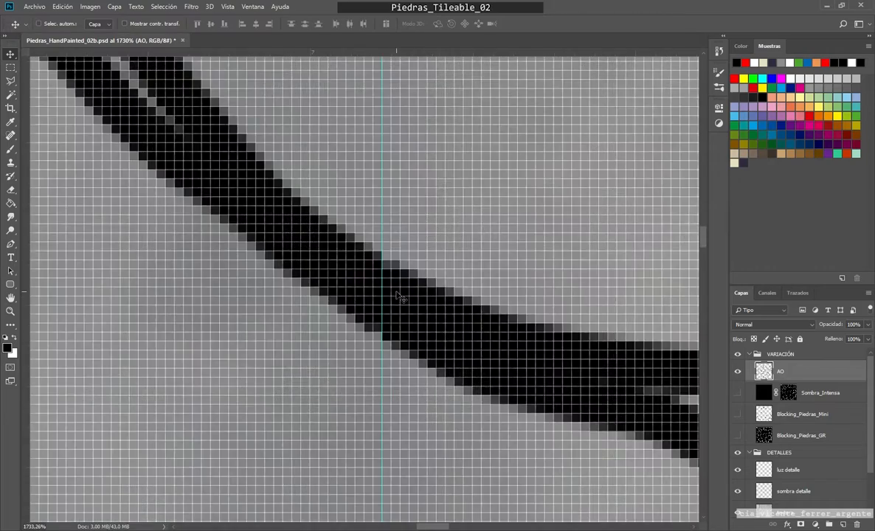
{"action": "key", "text": "b"}
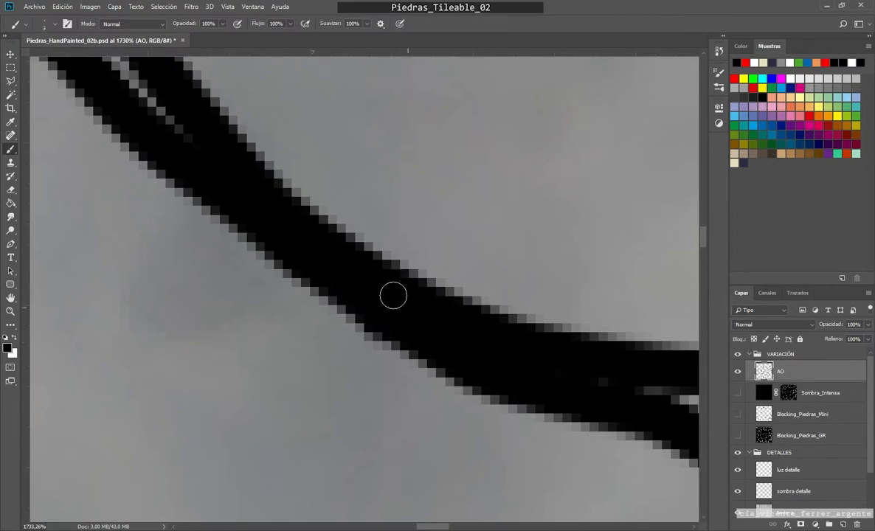
{"action": "scroll", "coordinate": [376, 325], "scroll_direction": "down", "scroll_amount": 6}
{"action": "scroll", "coordinate": [390, 349], "scroll_direction": "up", "scroll_amount": 8}
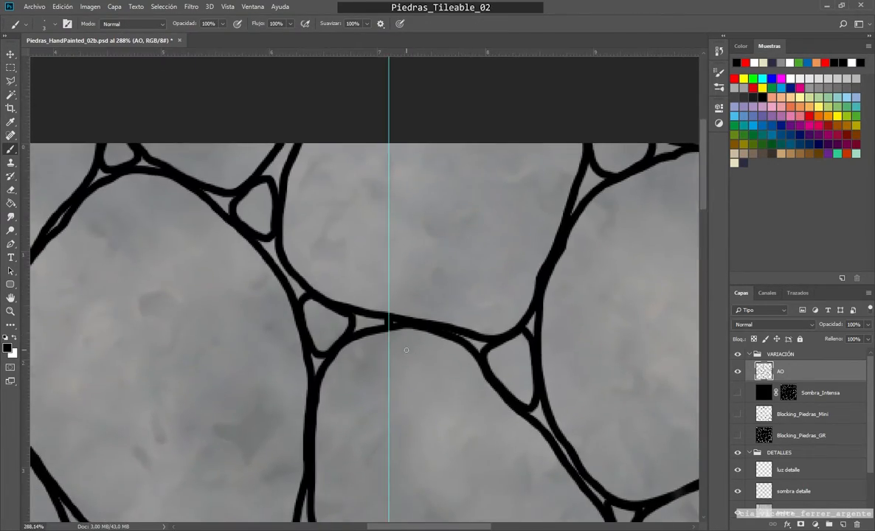
{"action": "scroll", "coordinate": [351, 301], "scroll_direction": "down", "scroll_amount": 3}
{"action": "scroll", "coordinate": [309, 217], "scroll_direction": "down", "scroll_amount": 6}
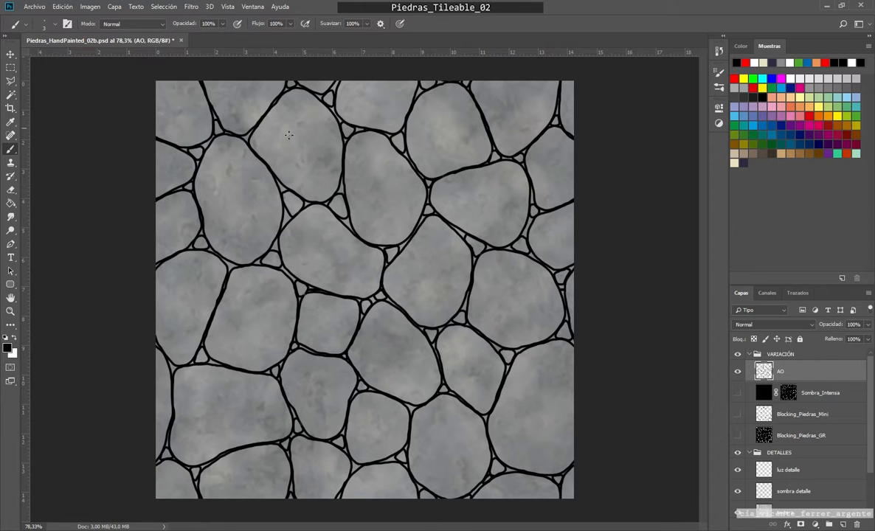
Step: Briefly show the Sombra_Intensa and Blocking_Piedras_Mini layers to compare them with the offset AO outlines, and hide both again
{"action": "left_click", "coordinate": [737, 394]}
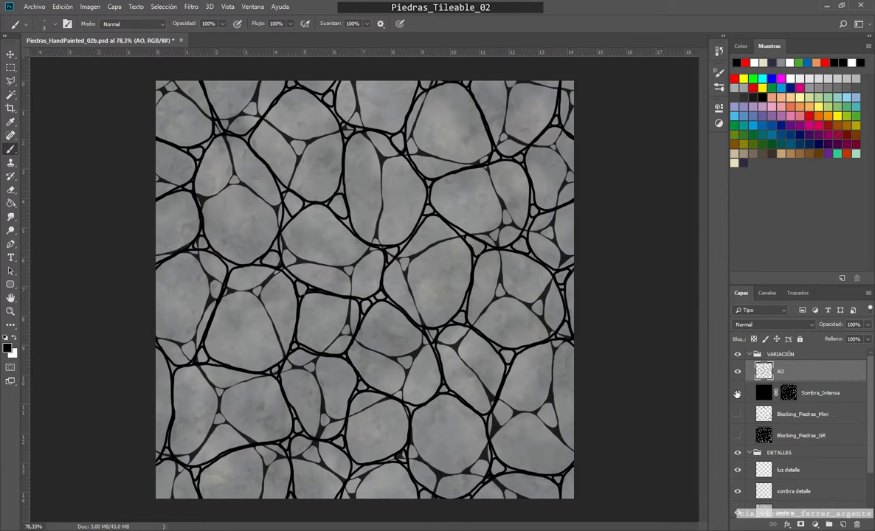
{"action": "left_click", "coordinate": [739, 415]}
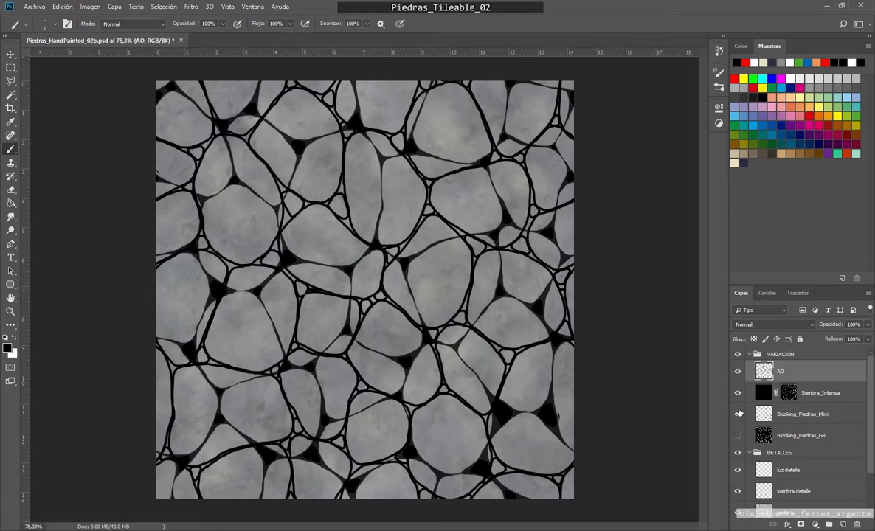
{"action": "left_click", "coordinate": [738, 394]}
{"action": "left_click", "coordinate": [738, 414]}
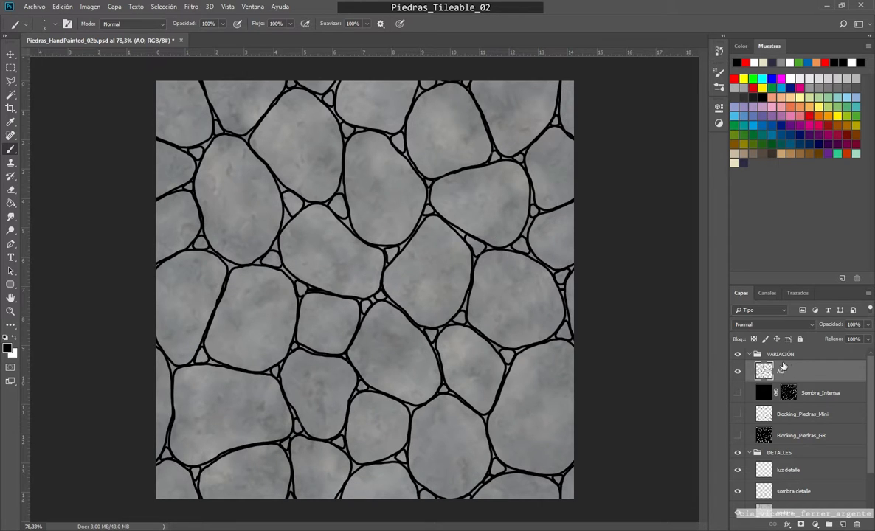
Step: Reapply the last Offset filter to the AO layer and show the Sombra_Intensa and Blocking_Piedras_Mini layers
{"action": "left_click", "coordinate": [193, 9]}
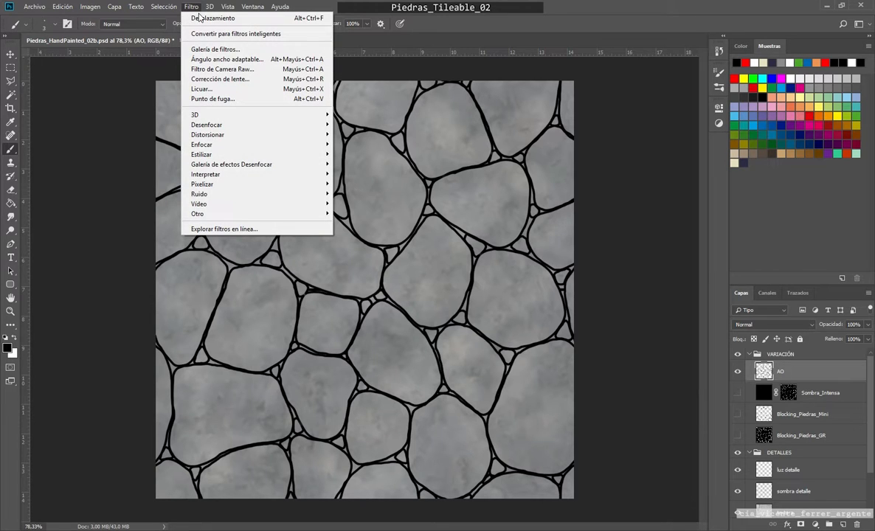
{"action": "left_click", "coordinate": [199, 18]}
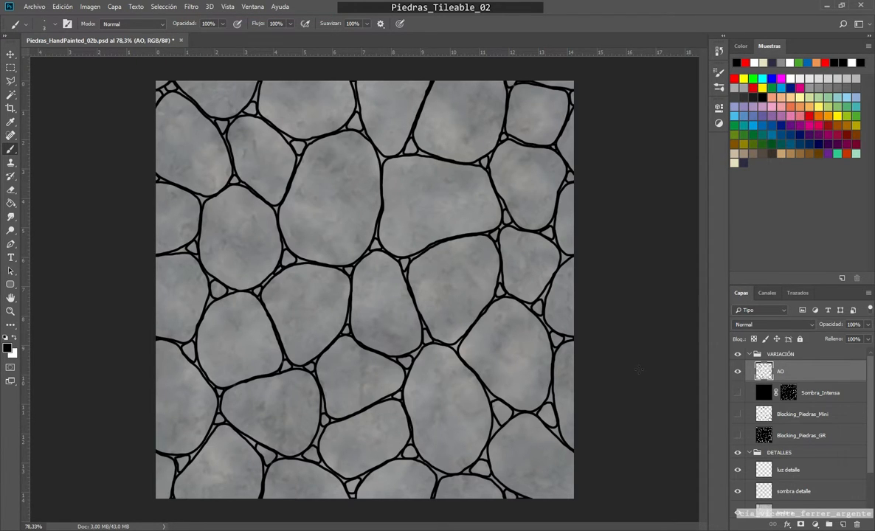
{"action": "left_click", "coordinate": [737, 393]}
{"action": "left_click", "coordinate": [739, 415]}
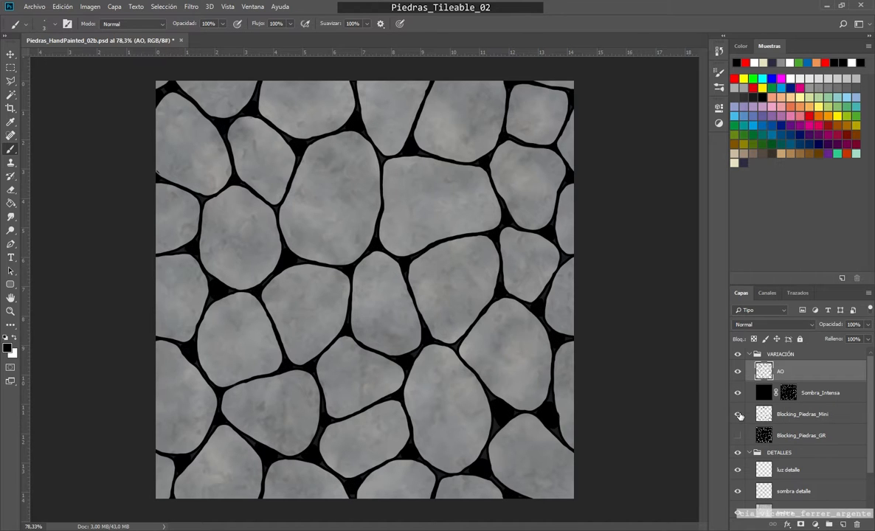
Step: Hide the Blocking_Piedras_Mini and Sombra_Intensa layers and apply a 3.7-pixel Gaussian Blur to the AO layer
{"action": "left_click", "coordinate": [739, 415]}
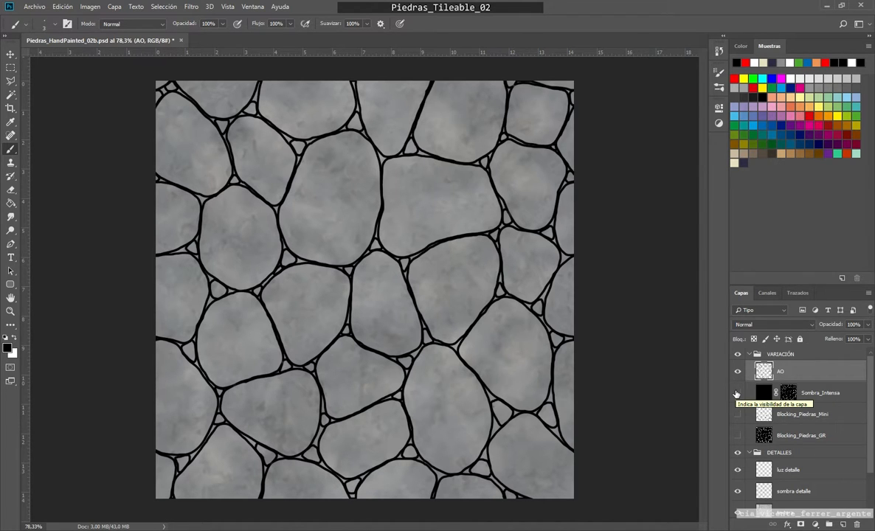
{"action": "left_click", "coordinate": [737, 392]}
{"action": "left_click", "coordinate": [191, 6]}
{"action": "mouse_move", "coordinate": [291, 130]}
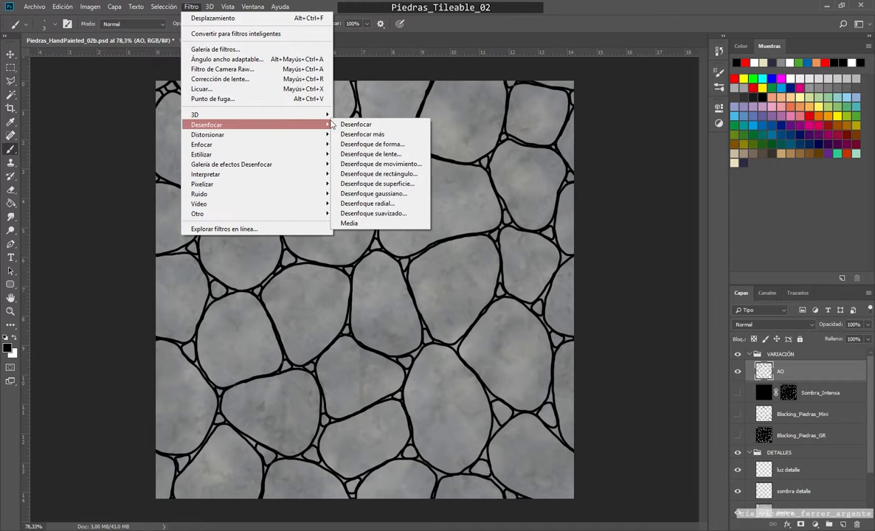
{"action": "left_click", "coordinate": [377, 194]}
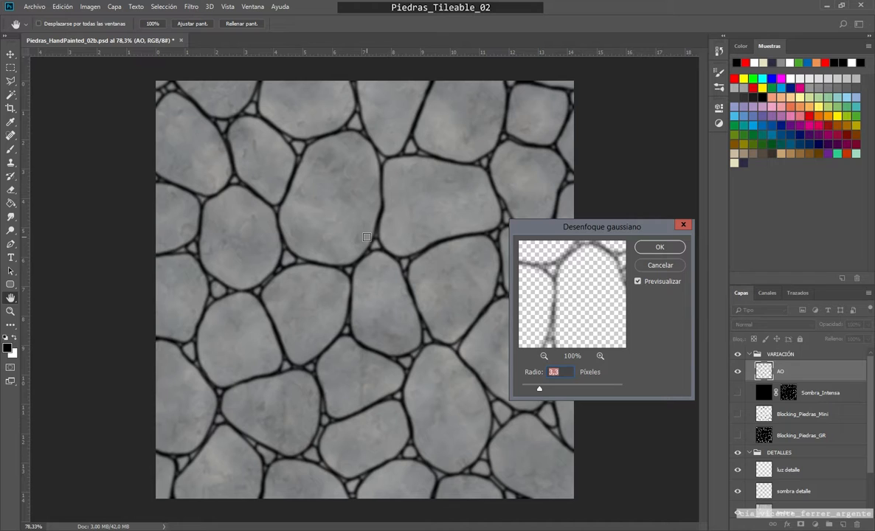
{"action": "left_click_drag", "start_coordinate": [539, 389], "coordinate": [541, 389]}
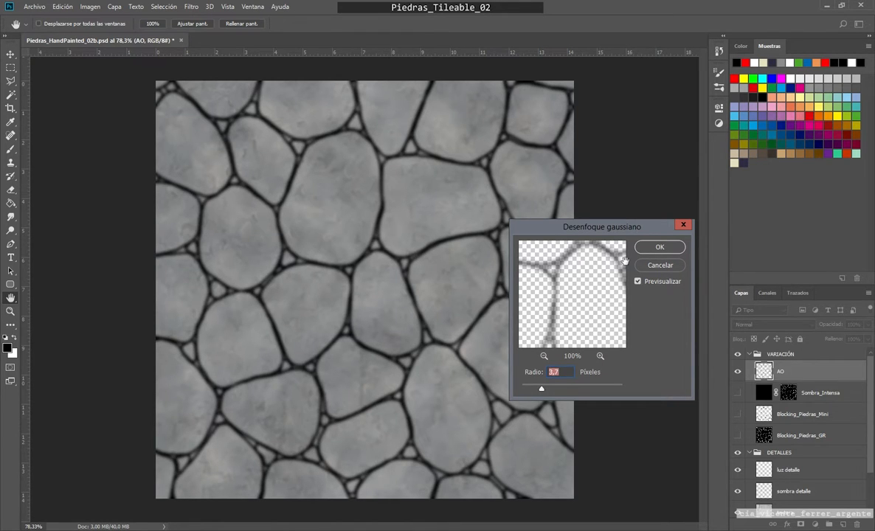
{"action": "left_click", "coordinate": [667, 250]}
Step: Show the Sombra_Intensa layer again and lower its opacity to 67%
{"action": "left_click", "coordinate": [739, 393]}
{"action": "left_click", "coordinate": [831, 393]}
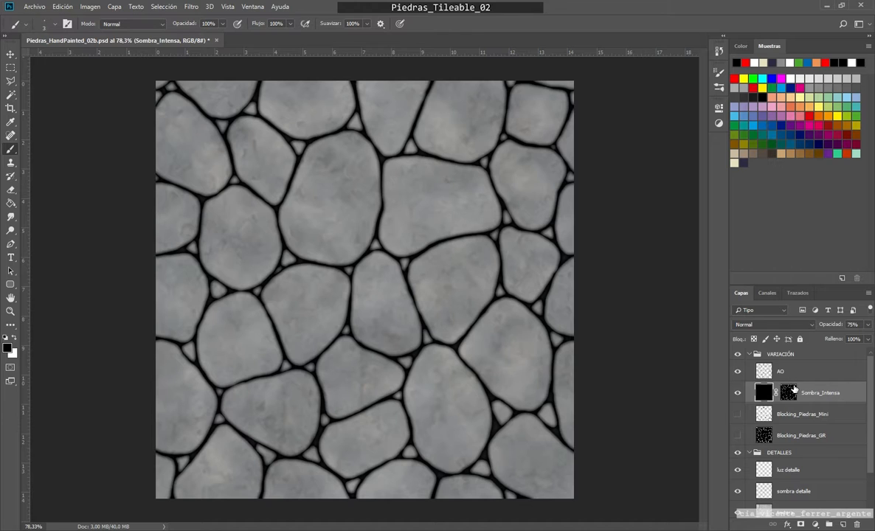
{"action": "left_click", "coordinate": [764, 395]}
{"action": "left_click", "coordinate": [868, 325]}
{"action": "left_click_drag", "start_coordinate": [855, 337], "coordinate": [844, 341]}
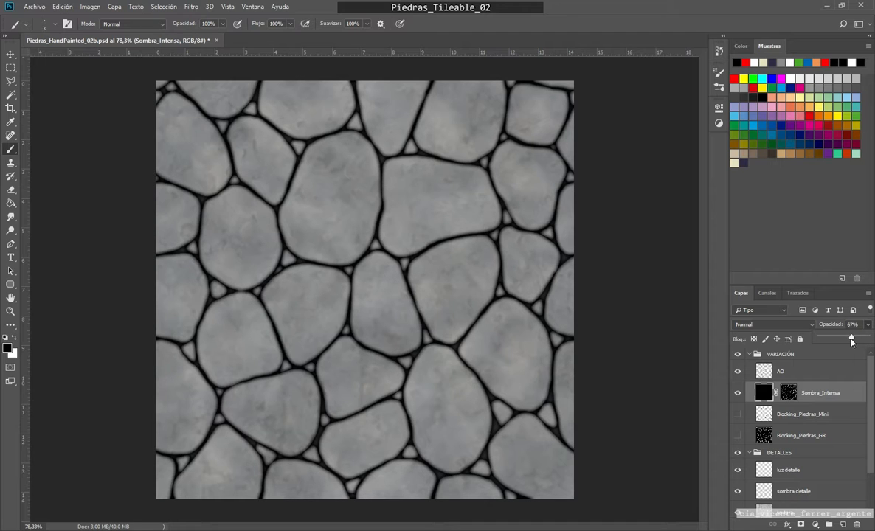
Step: Create two new empty layers and place them between the AO and Sombra_Intensa layers
{"action": "left_click", "coordinate": [771, 371]}
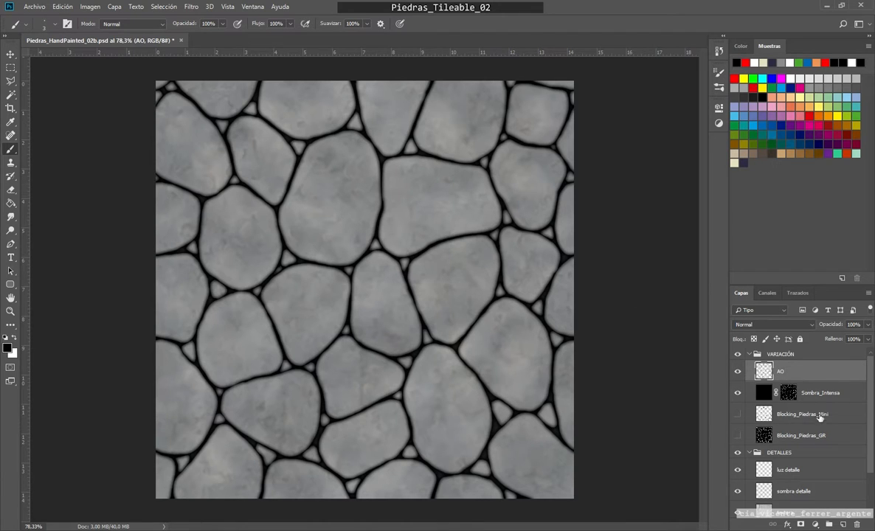
{"action": "left_click", "coordinate": [843, 524]}
{"action": "left_click", "coordinate": [843, 525]}
{"action": "left_click_drag", "start_coordinate": [786, 393], "coordinate": [793, 416]}
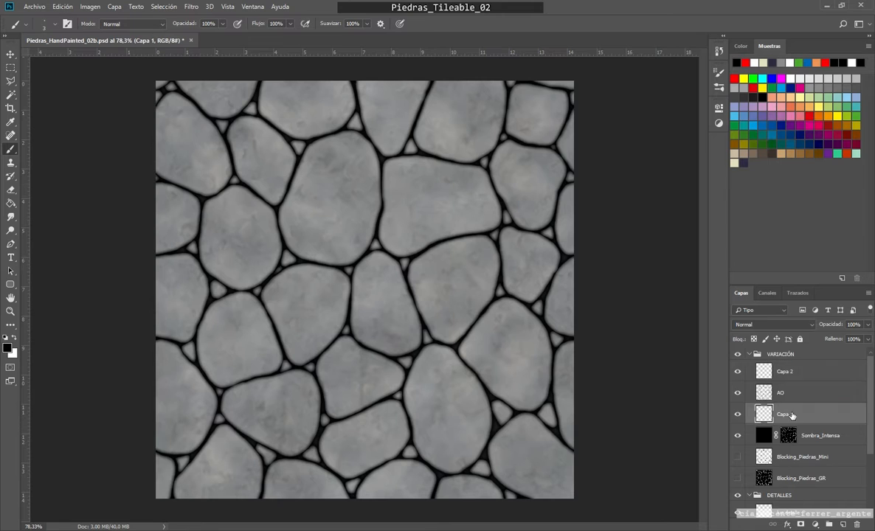
{"action": "left_click_drag", "start_coordinate": [786, 372], "coordinate": [786, 399]}
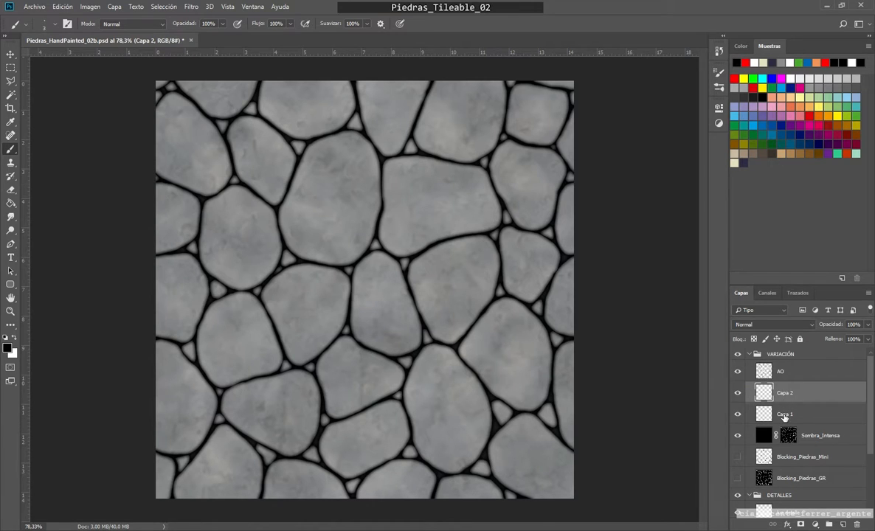
Step: Rename the lower new layer Sombra_Suave and the upper one Luz_Suave
{"action": "double_click", "coordinate": [785, 415]}
{"action": "type", "text": "Sombr"}
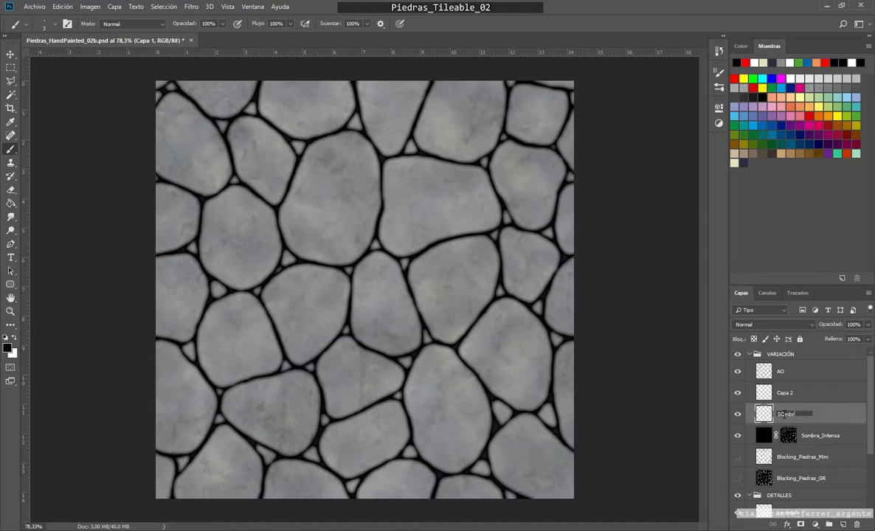
{"action": "type", "text": "a_Suave"}
{"action": "key", "text": "Return"}
{"action": "double_click", "coordinate": [788, 393]}
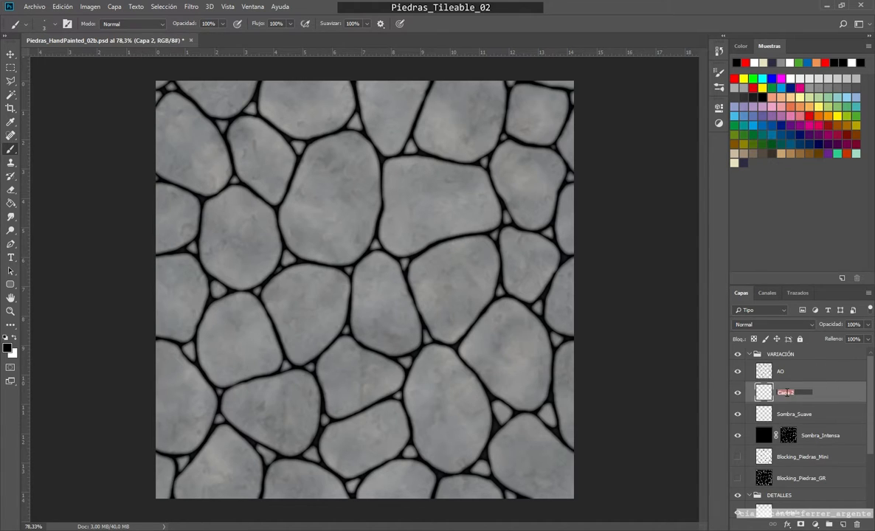
{"action": "type", "text": "Luz_Suave"}
{"action": "key", "text": "Return"}
Step: Set the blend mode of Luz_Suave to Trama (Screen) and that of Sombra_Suave to Multiplicar (Multiply)
{"action": "left_click", "coordinate": [778, 326]}
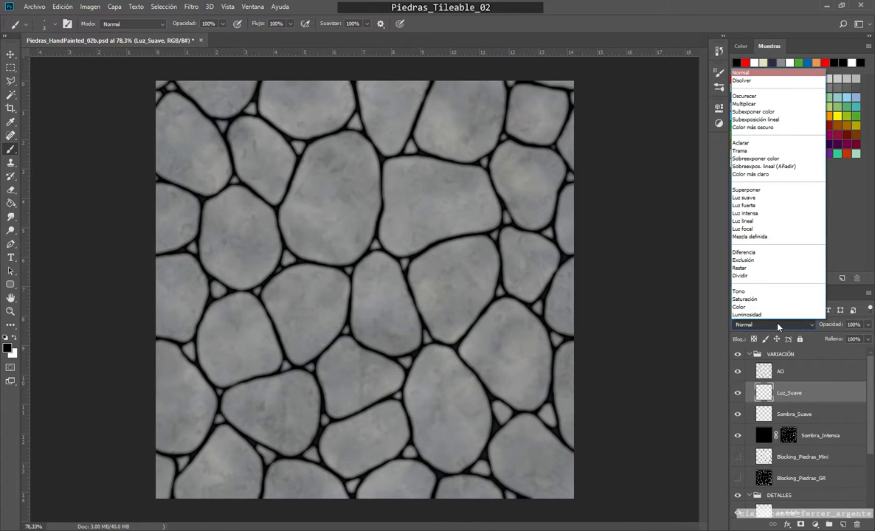
{"action": "left_click", "coordinate": [745, 151]}
{"action": "left_click", "coordinate": [794, 414]}
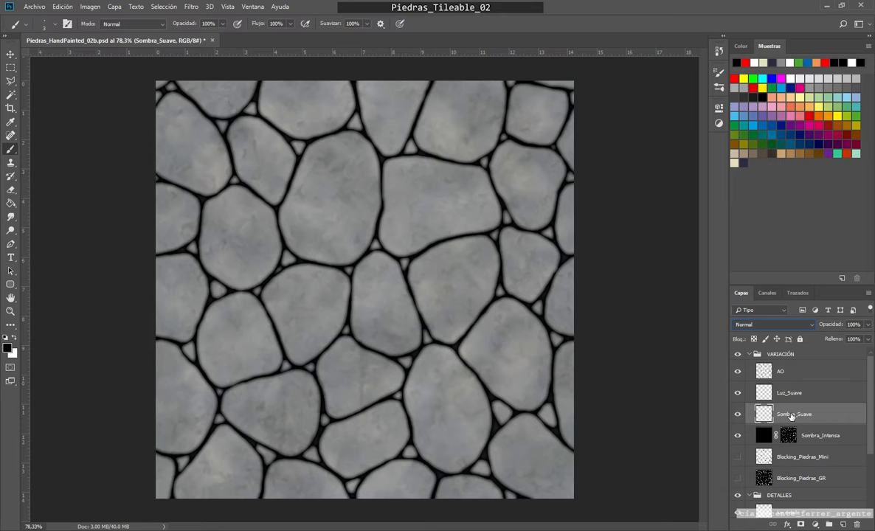
{"action": "left_click", "coordinate": [745, 325]}
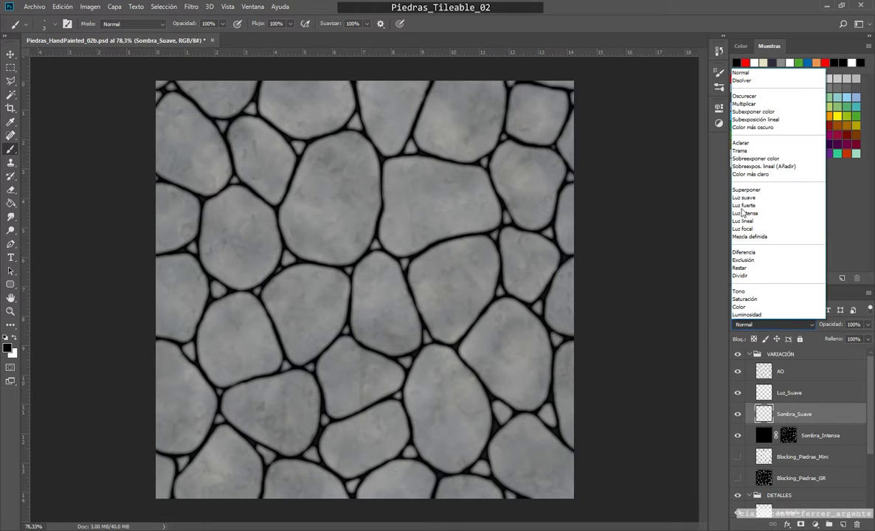
{"action": "left_click", "coordinate": [741, 105]}
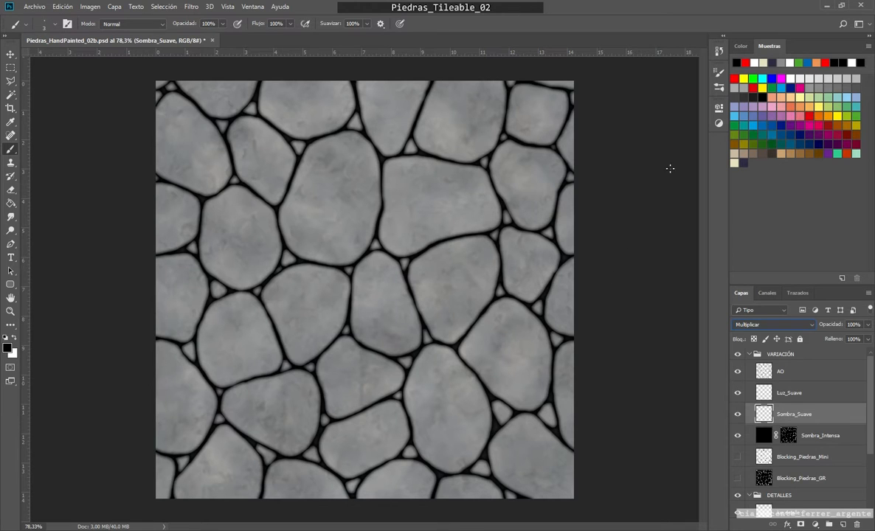
Step: Configure the brush with pen-pressure Shape Dynamics and Transfer, and enable Scattering at 42% with a reduced count
{"action": "left_click", "coordinate": [718, 72]}
{"action": "left_click", "coordinate": [522, 111]}
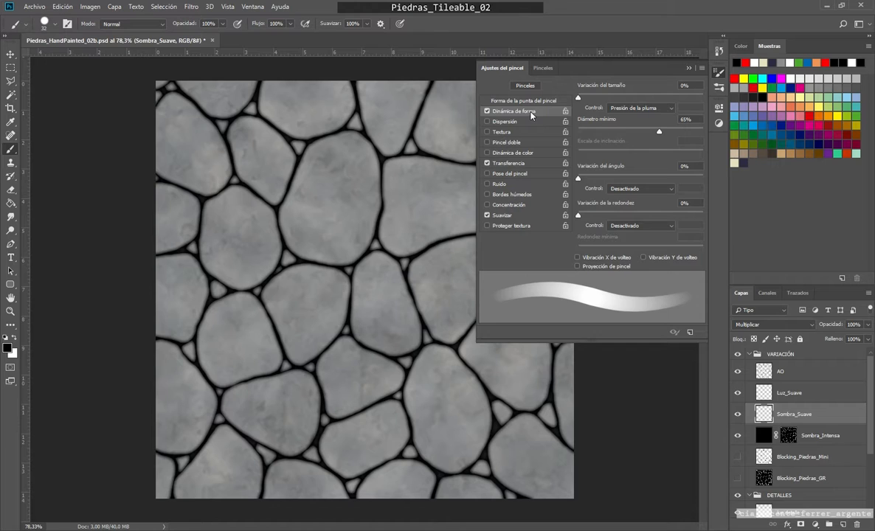
{"action": "left_click", "coordinate": [510, 163]}
{"action": "left_click", "coordinate": [489, 112]}
{"action": "left_click", "coordinate": [521, 169]}
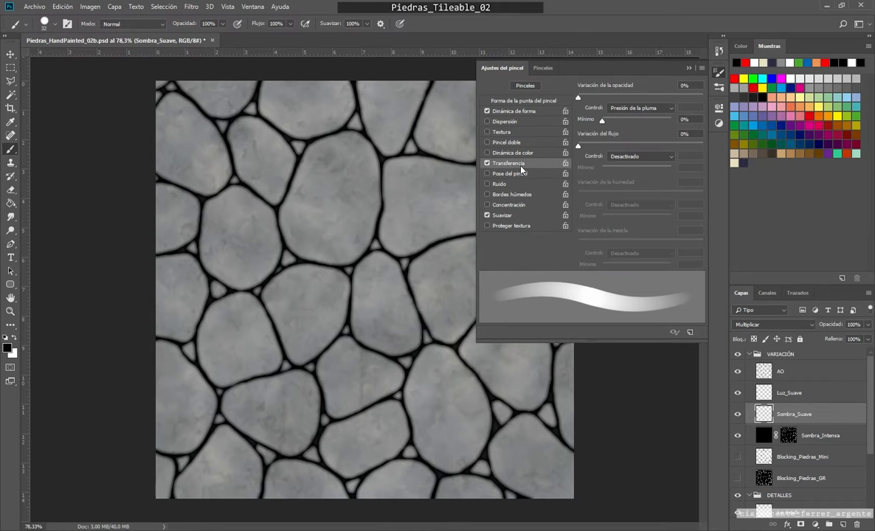
{"action": "left_click", "coordinate": [502, 122]}
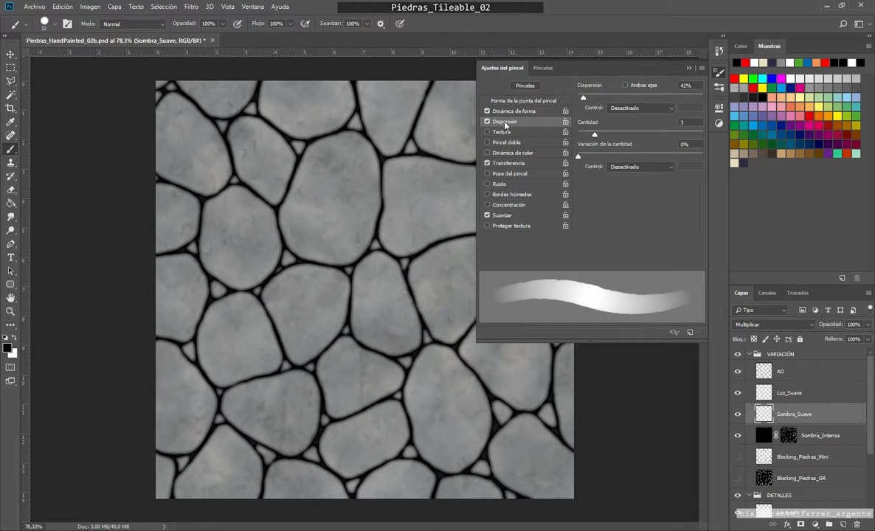
{"action": "left_click_drag", "start_coordinate": [595, 135], "coordinate": [589, 134]}
Step: Set the brush tip's hardness to 96% and its size to 25 px
{"action": "left_click", "coordinate": [521, 102]}
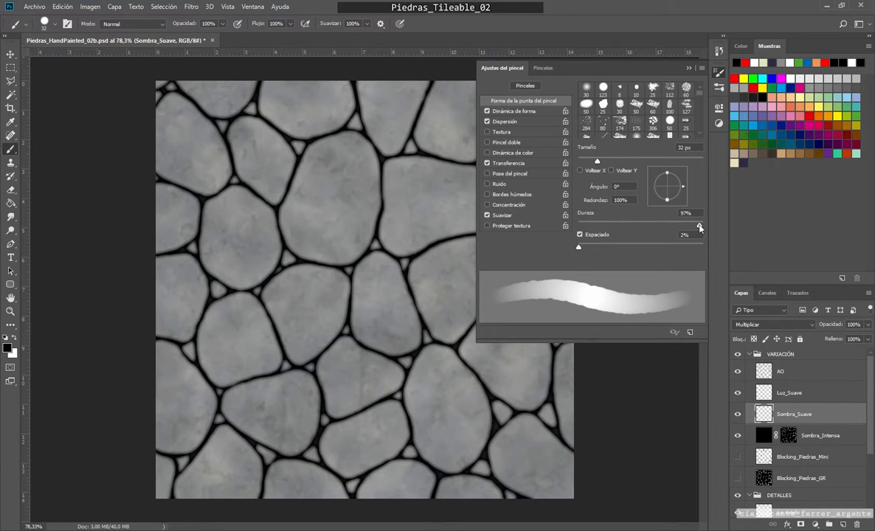
{"action": "left_click_drag", "start_coordinate": [700, 228], "coordinate": [701, 229]}
{"action": "left_click_drag", "start_coordinate": [598, 161], "coordinate": [593, 161]}
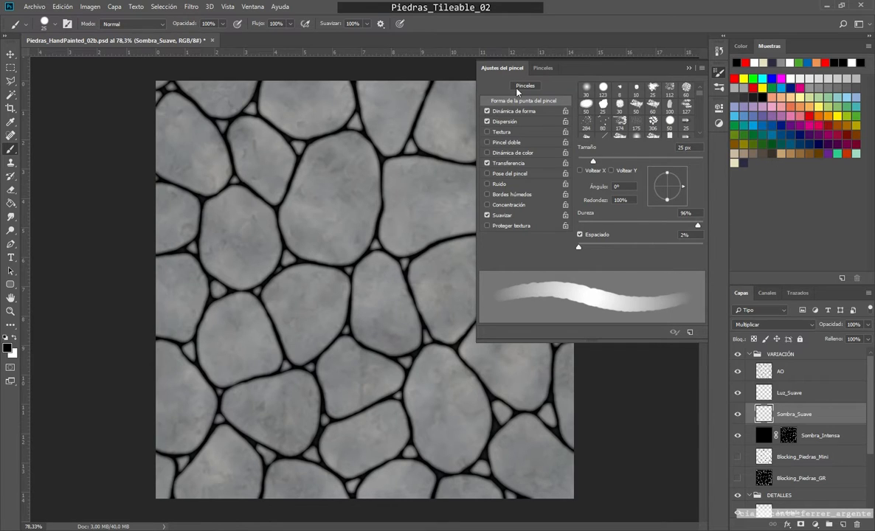
{"action": "left_click", "coordinate": [690, 69]}
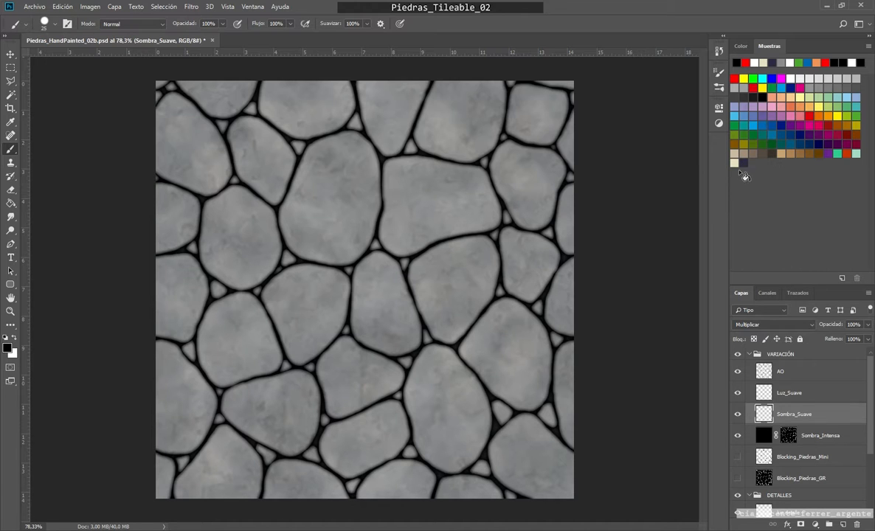
Step: Set the foreground colour to dark blue 2f2f43 and the background colour to cream e3e0c0 from the saved swatches
{"action": "left_click", "coordinate": [7, 350]}
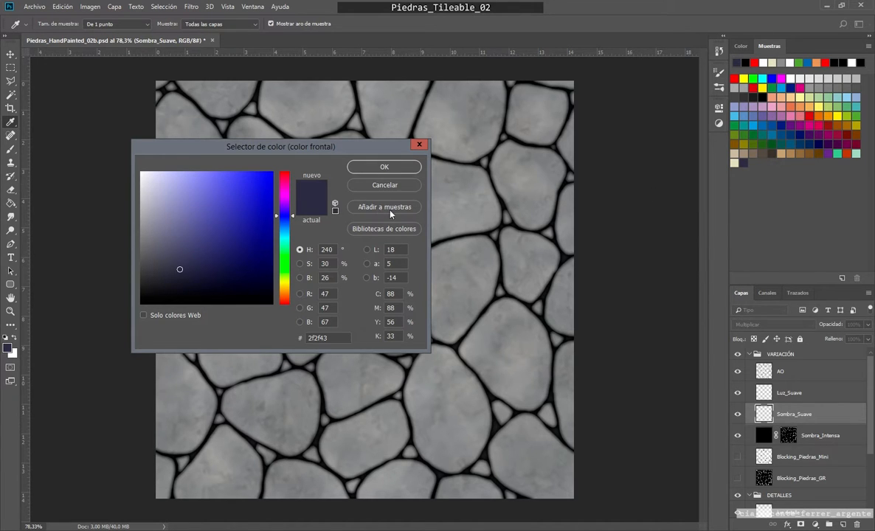
{"action": "key", "text": "Return"}
{"action": "key", "text": "x"}
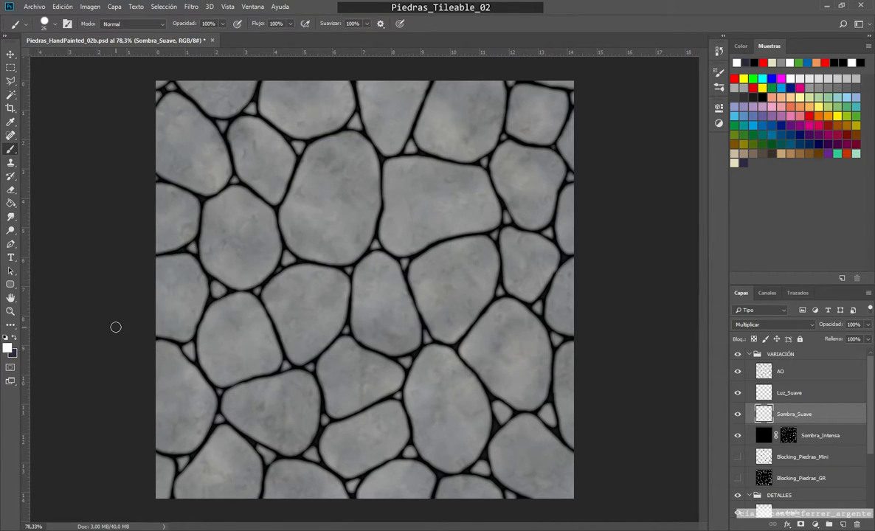
{"action": "left_click", "coordinate": [736, 162]}
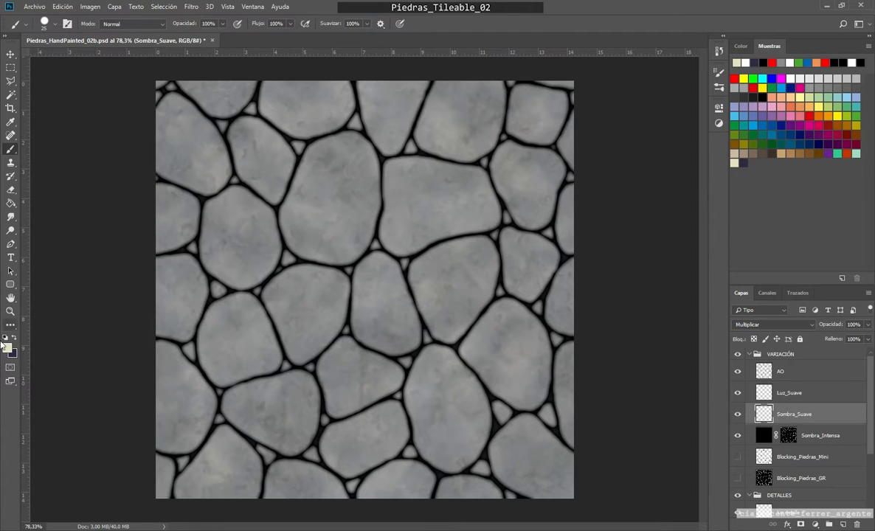
{"action": "left_click", "coordinate": [7, 348]}
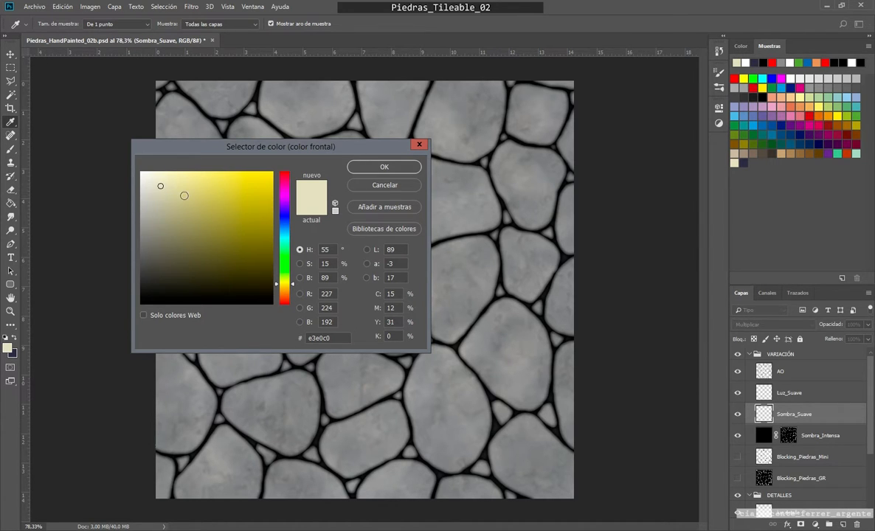
{"action": "left_click", "coordinate": [9, 347]}
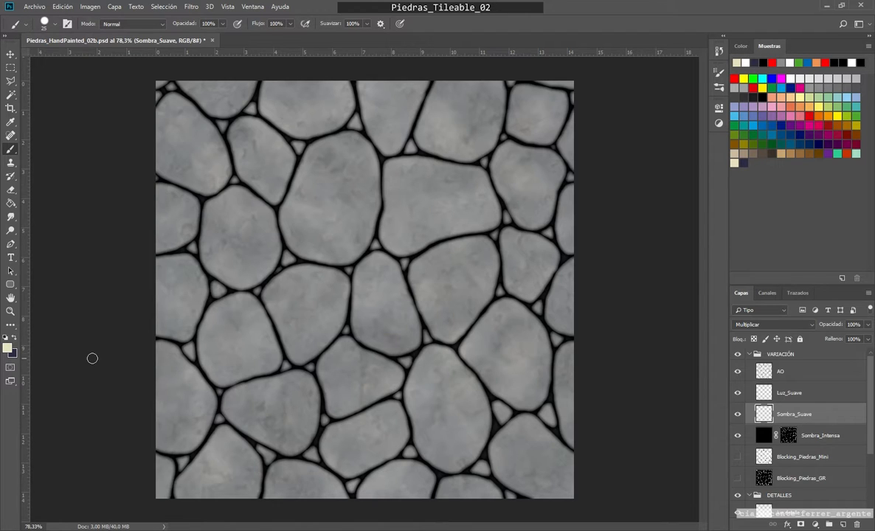
{"action": "key", "text": "x"}
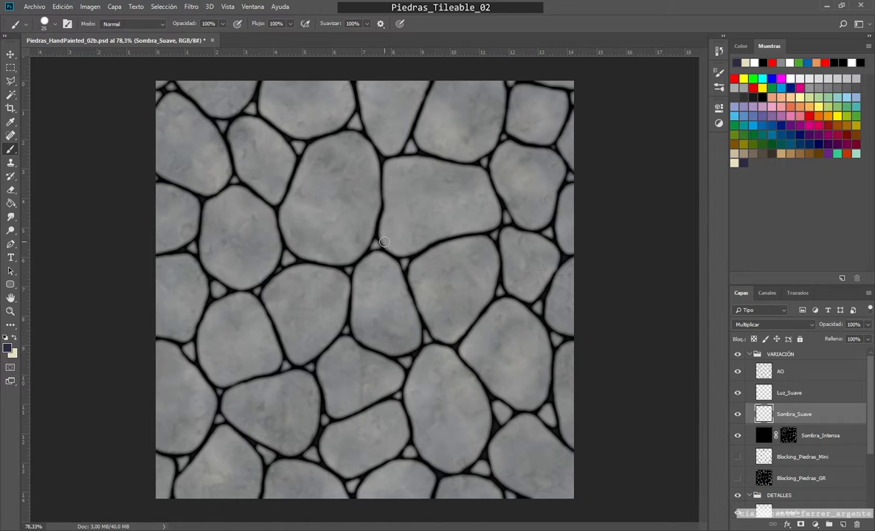
Step: Load the Blocking_Piedras_GR layer's contents as a selection while keeping Sombra_Suave active
{"action": "left_click", "coordinate": [764, 478], "text": "ctrl"}
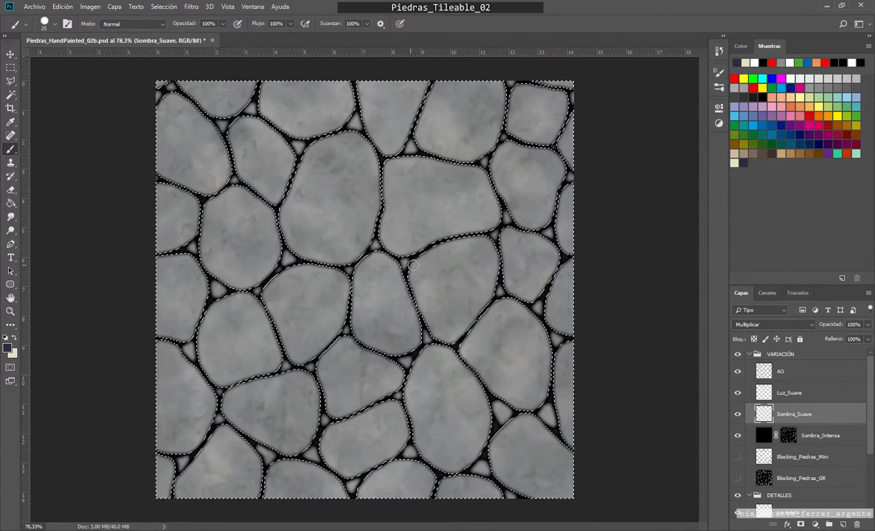
{"action": "scroll", "coordinate": [407, 267], "scroll_direction": "up", "scroll_amount": 1}
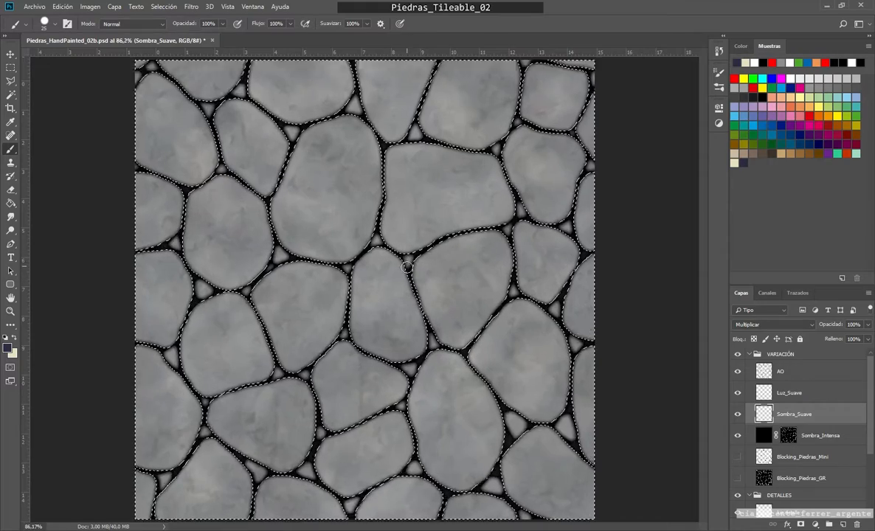
{"action": "scroll", "coordinate": [407, 267], "scroll_direction": "up", "scroll_amount": 6}
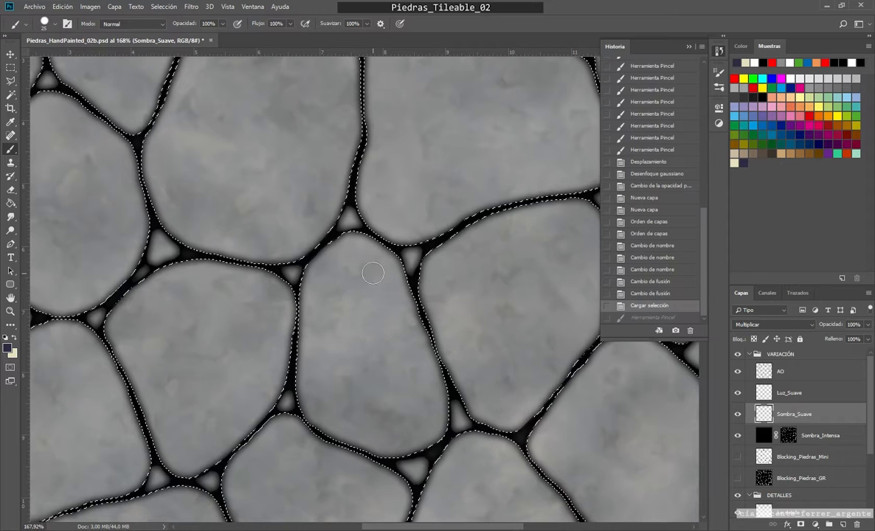
Step: Try dark blue shadow strokes around a small triangular gap near the centre, and revert to the history state before them
{"action": "left_click_drag", "start_coordinate": [404, 228], "coordinate": [392, 272]}
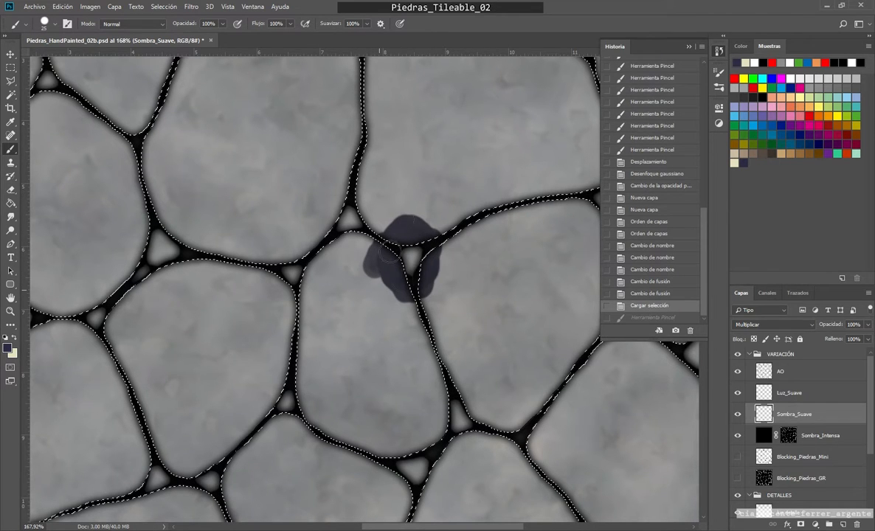
{"action": "left_click_drag", "start_coordinate": [380, 252], "coordinate": [410, 254]}
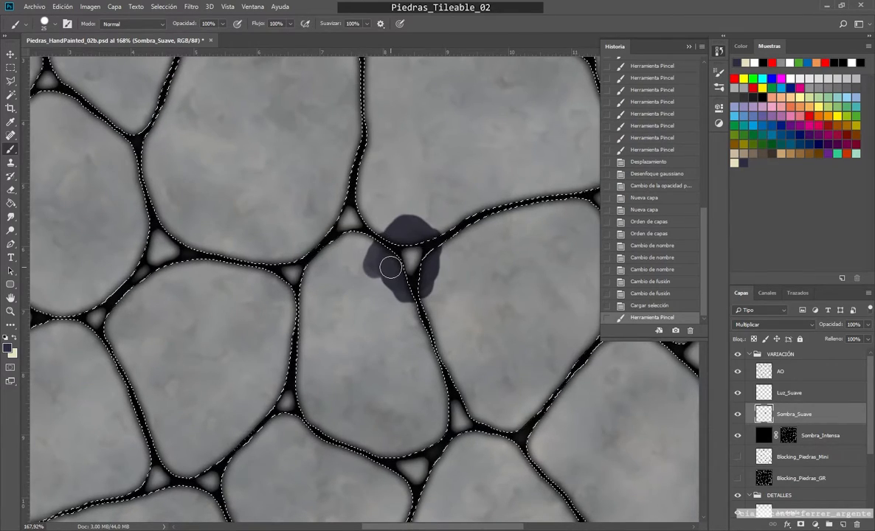
{"action": "left_click", "coordinate": [634, 304]}
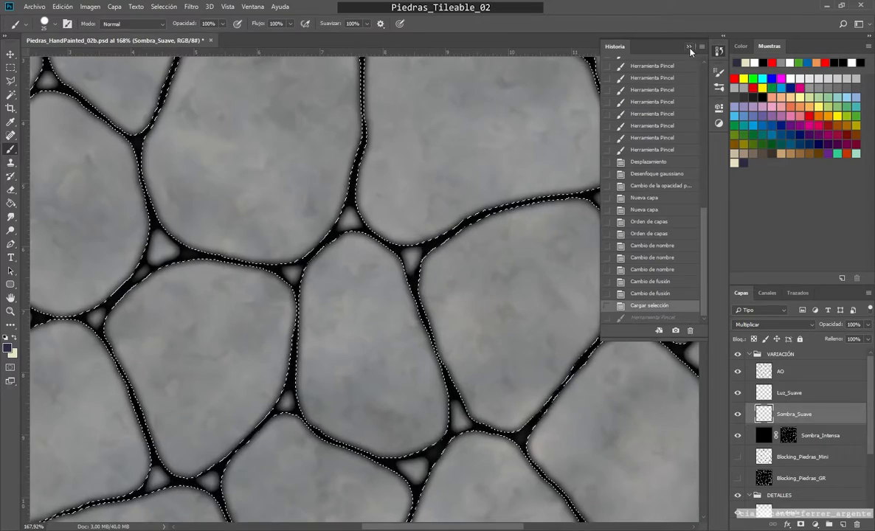
{"action": "left_click", "coordinate": [689, 46]}
Step: Hide the selection edges and guides while keeping the stone selection active
{"action": "scroll", "coordinate": [387, 289], "scroll_direction": "up", "scroll_amount": 3}
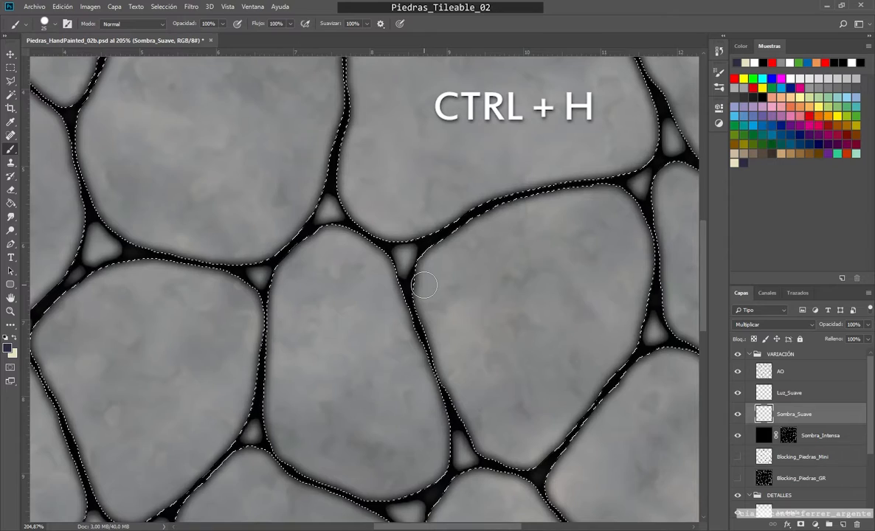
{"action": "key", "text": "ctrl+apostrophe"}
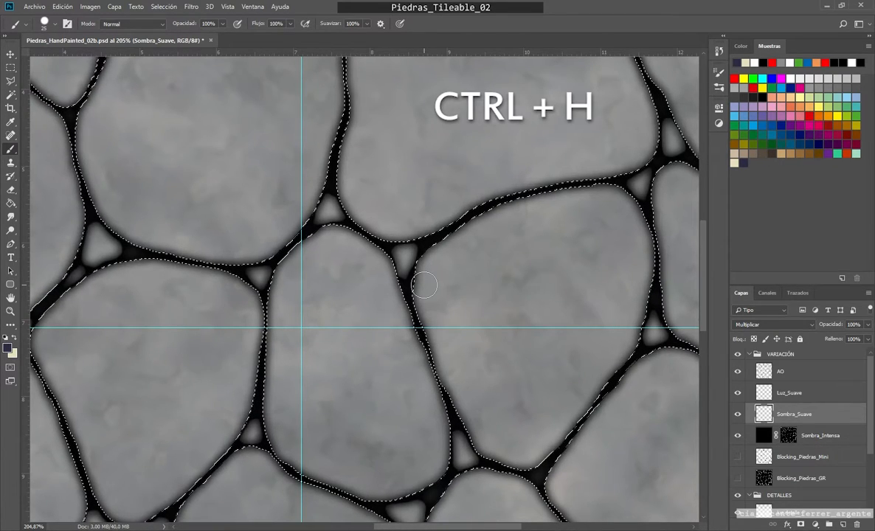
{"action": "key", "text": "ctrl+h"}
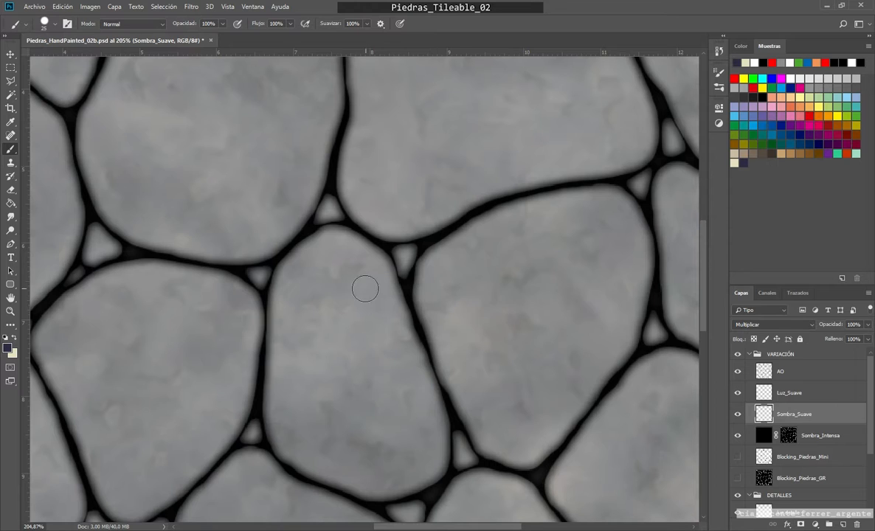
Step: Try dark blue shadow strokes around the small triangular gap with the selection edges hidden and shown, and undo them
{"action": "mouse_move", "coordinate": [357, 279]}
{"action": "left_mouse_down"}
{"action": "mouse_move", "coordinate": [405, 177]}
{"action": "mouse_move", "coordinate": [362, 318]}
{"action": "mouse_move", "coordinate": [376, 340]}
{"action": "mouse_move", "coordinate": [409, 282]}
{"action": "mouse_move", "coordinate": [410, 303]}
{"action": "mouse_move", "coordinate": [446, 185]}
{"action": "mouse_move", "coordinate": [406, 344]}
{"action": "mouse_move", "coordinate": [451, 173]}
{"action": "mouse_move", "coordinate": [413, 297]}
{"action": "left_mouse_up"}
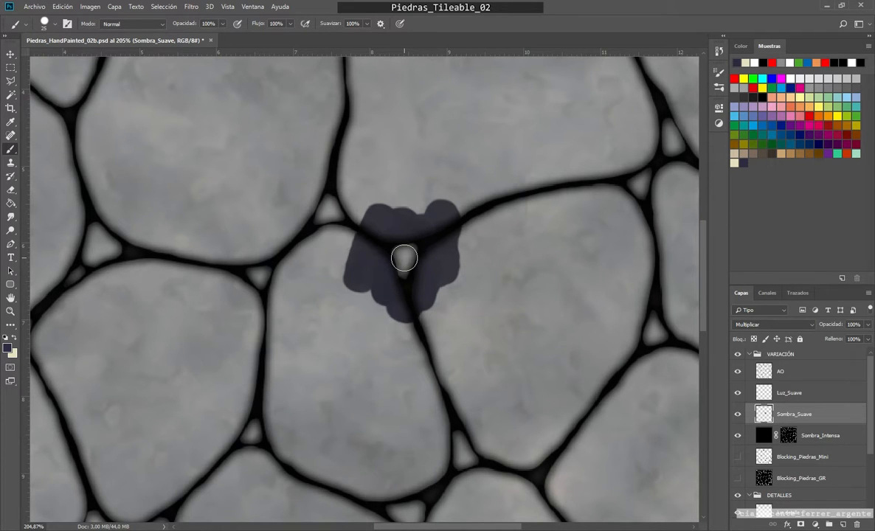
{"action": "key", "text": "ctrl+h"}
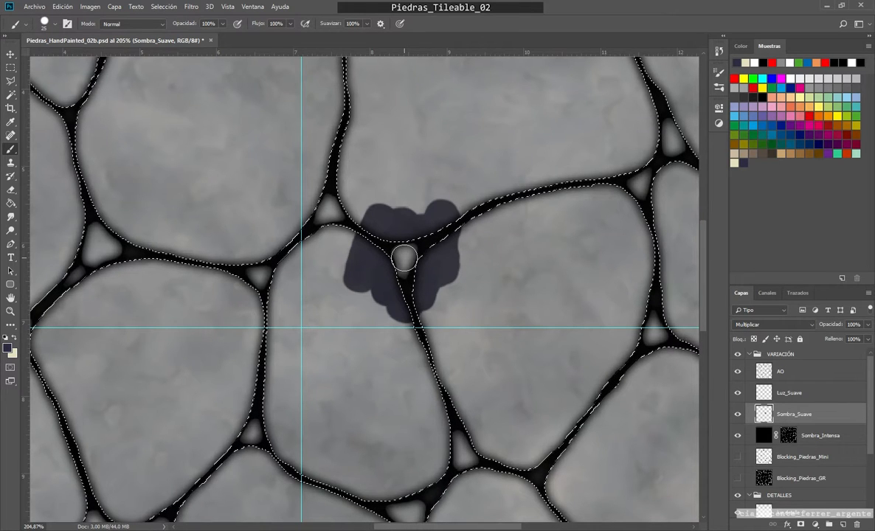
{"action": "key", "text": "ctrl+h"}
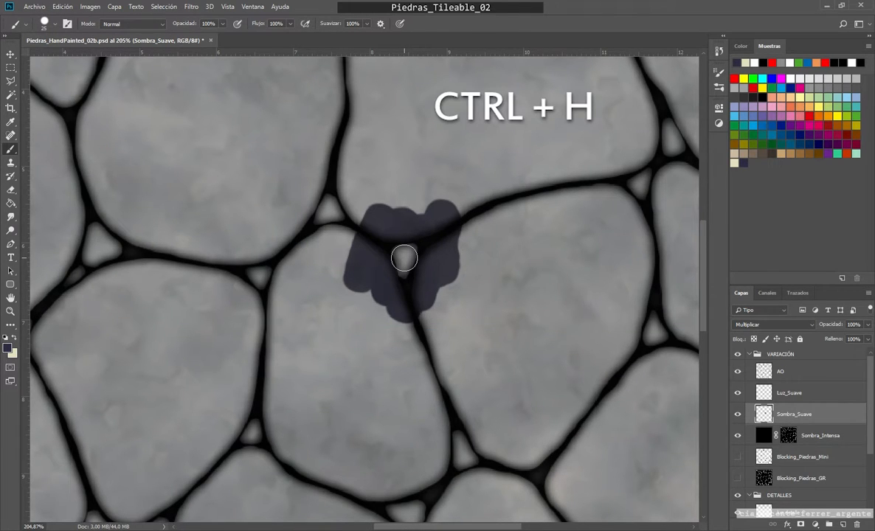
{"action": "left_click", "coordinate": [719, 51]}
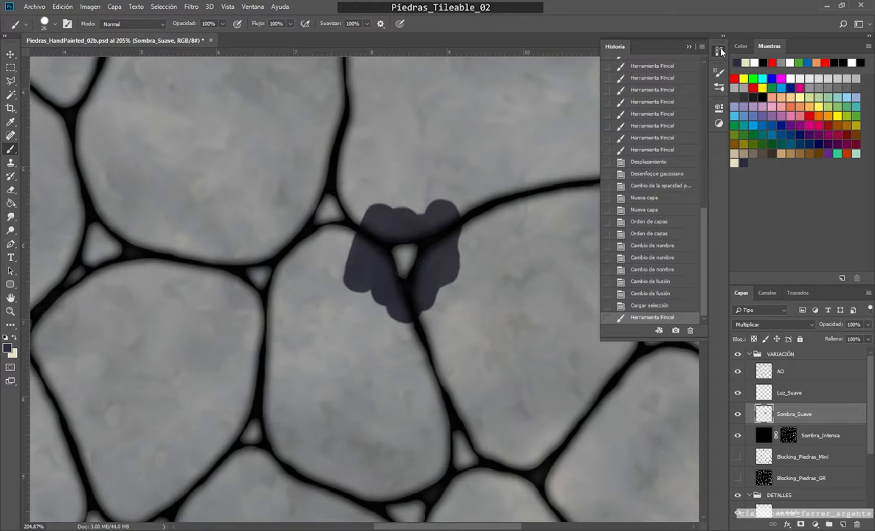
{"action": "key", "text": "ctrl+z"}
Step: Set the brush opacity to 71% and smoothing to 10%, and paint a first shadow along the large upper stone's right and lower edge
{"action": "scroll", "coordinate": [361, 336], "scroll_direction": "down", "scroll_amount": 5}
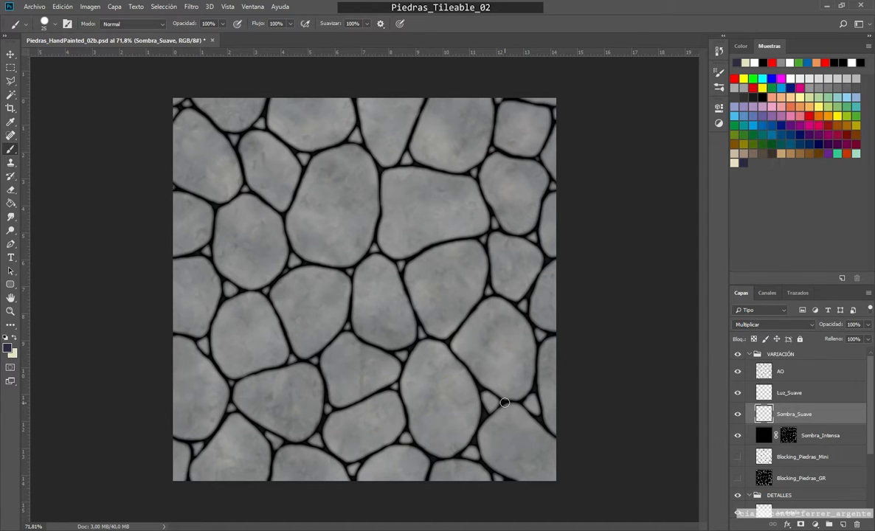
{"action": "key", "text": "ctrl+plus"}
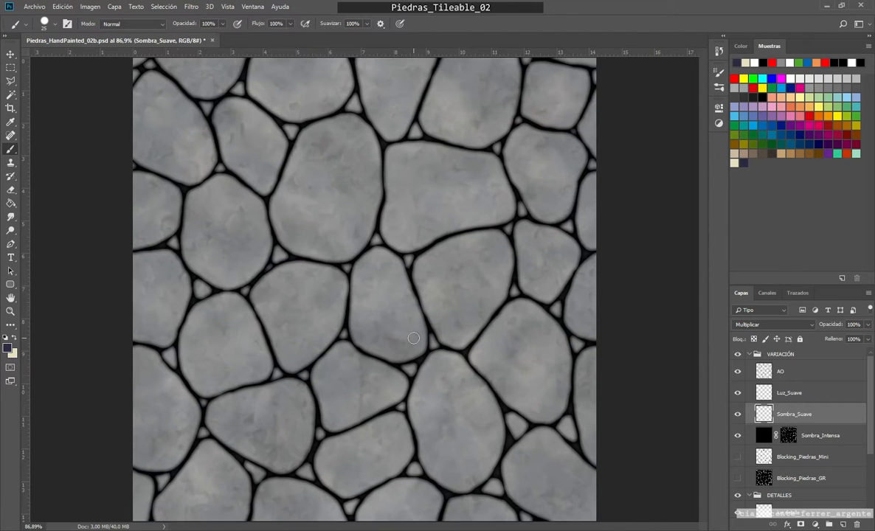
{"action": "scroll", "coordinate": [413, 338], "scroll_direction": "up", "scroll_amount": 1}
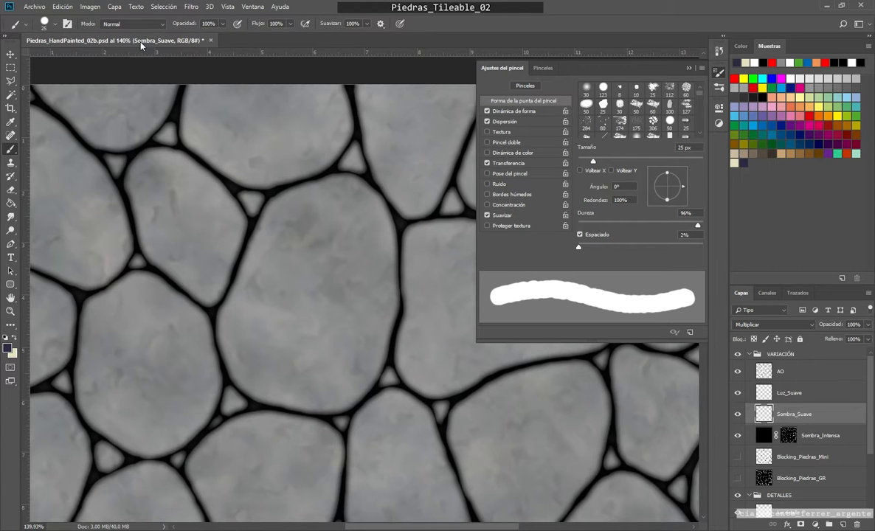
{"action": "left_click", "coordinate": [223, 25]}
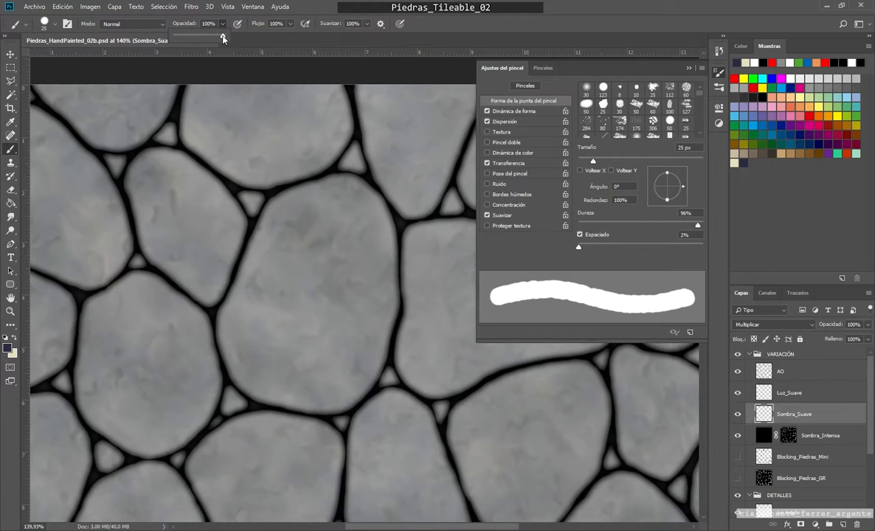
{"action": "mouse_move", "coordinate": [224, 38]}
{"action": "left_mouse_down"}
{"action": "mouse_move", "coordinate": [199, 35]}
{"action": "mouse_move", "coordinate": [208, 35]}
{"action": "left_mouse_up"}
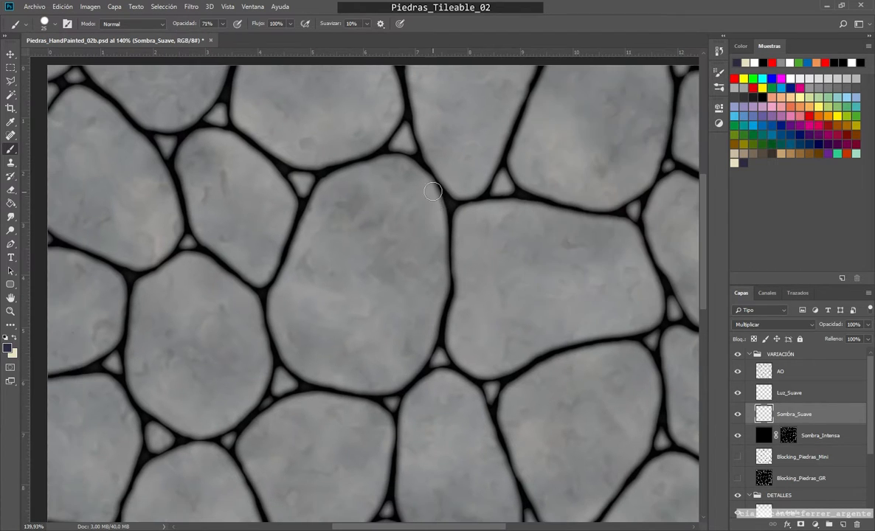
{"action": "mouse_move", "coordinate": [422, 177]}
{"action": "left_mouse_down"}
{"action": "mouse_move", "coordinate": [442, 236]}
{"action": "mouse_move", "coordinate": [432, 309]}
{"action": "mouse_move", "coordinate": [382, 391]}
{"action": "mouse_move", "coordinate": [417, 349]}
{"action": "mouse_move", "coordinate": [349, 384]}
{"action": "mouse_move", "coordinate": [381, 391]}
{"action": "mouse_move", "coordinate": [292, 371]}
{"action": "left_mouse_up"}
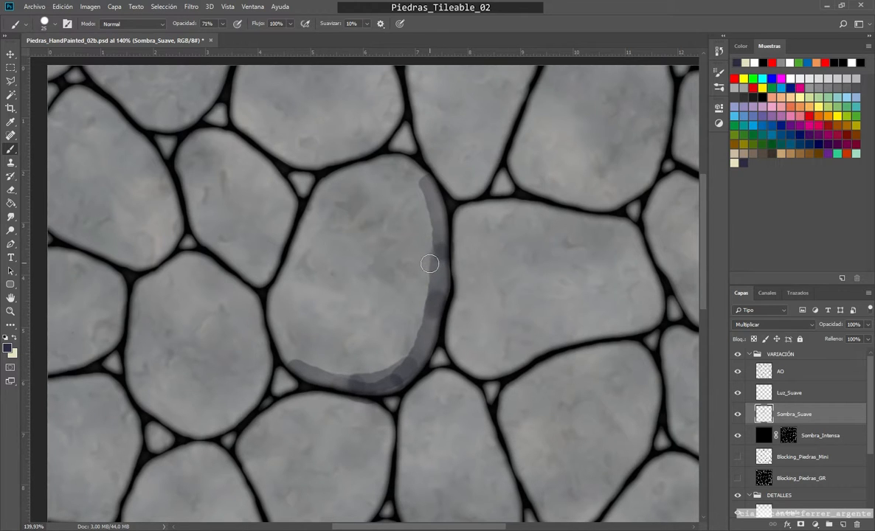
Step: Reduce the brush size to 16 px and deepen the large stone's edge shadow with overlapping strokes on Sombra_Suave
{"action": "scroll", "coordinate": [433, 236], "scroll_direction": "up", "scroll_amount": 3}
{"action": "right_click", "coordinate": [425, 219]}
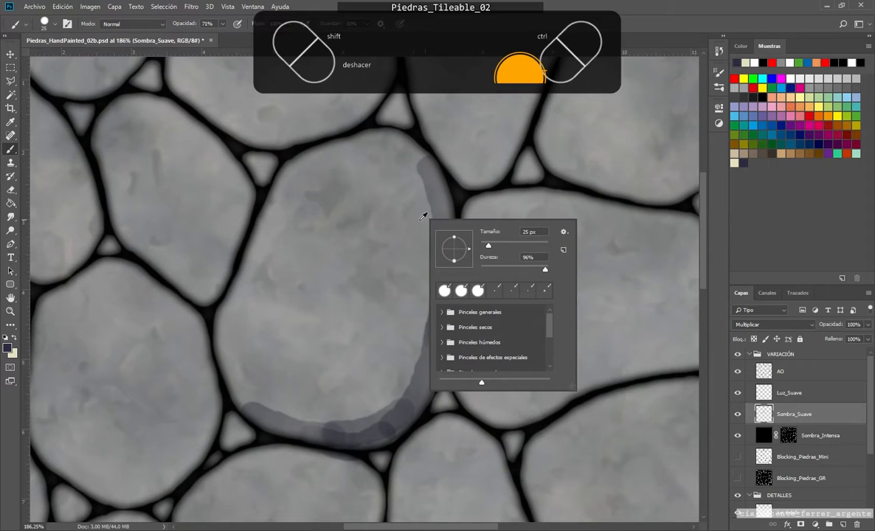
{"action": "left_click_drag", "start_coordinate": [402, 247], "coordinate": [398, 246]}
{"action": "mouse_move", "coordinate": [416, 152]}
{"action": "left_mouse_down"}
{"action": "mouse_move", "coordinate": [433, 180]}
{"action": "mouse_move", "coordinate": [442, 317]}
{"action": "mouse_move", "coordinate": [431, 374]}
{"action": "mouse_move", "coordinate": [408, 405]}
{"action": "mouse_move", "coordinate": [329, 441]}
{"action": "mouse_move", "coordinate": [247, 409]}
{"action": "left_mouse_up"}
{"action": "mouse_move", "coordinate": [413, 418]}
{"action": "left_mouse_down"}
{"action": "mouse_move", "coordinate": [332, 441]}
{"action": "mouse_move", "coordinate": [275, 434]}
{"action": "left_mouse_up"}
{"action": "left_click_drag", "start_coordinate": [438, 367], "coordinate": [425, 402]}
{"action": "left_click_drag", "start_coordinate": [462, 305], "coordinate": [429, 389]}
{"action": "left_click_drag", "start_coordinate": [455, 277], "coordinate": [454, 323]}
{"action": "mouse_move", "coordinate": [442, 178]}
{"action": "left_mouse_down"}
{"action": "mouse_move", "coordinate": [451, 304]}
{"action": "mouse_move", "coordinate": [389, 428]}
{"action": "mouse_move", "coordinate": [401, 427]}
{"action": "mouse_move", "coordinate": [361, 446]}
{"action": "mouse_move", "coordinate": [255, 437]}
{"action": "mouse_move", "coordinate": [225, 416]}
{"action": "mouse_move", "coordinate": [225, 390]}
{"action": "mouse_move", "coordinate": [294, 425]}
{"action": "mouse_move", "coordinate": [227, 383]}
{"action": "mouse_move", "coordinate": [363, 438]}
{"action": "mouse_move", "coordinate": [341, 424]}
{"action": "mouse_move", "coordinate": [433, 364]}
{"action": "left_mouse_up"}
Step: Set the brush's minimum diameter to 63% in the shape dynamics and check its transfer settings
{"action": "key", "text": "F5"}
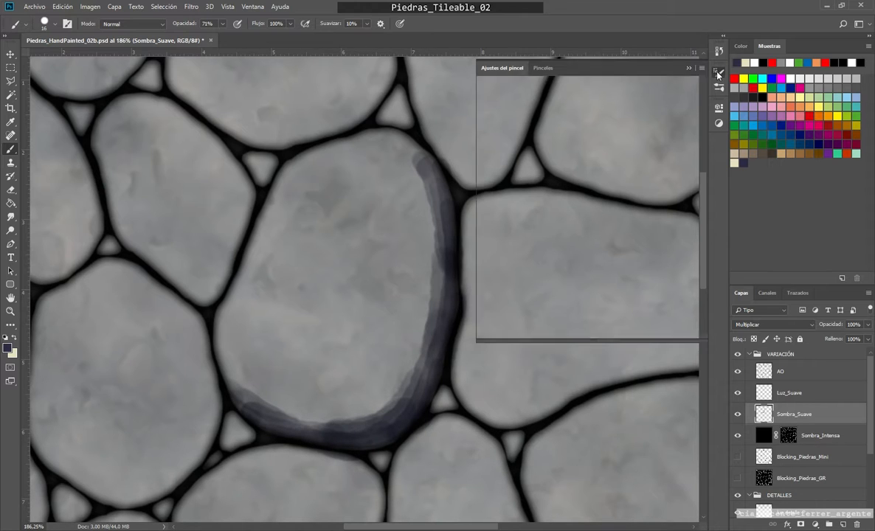
{"action": "left_click", "coordinate": [481, 109]}
{"action": "left_click_drag", "start_coordinate": [612, 131], "coordinate": [657, 132]}
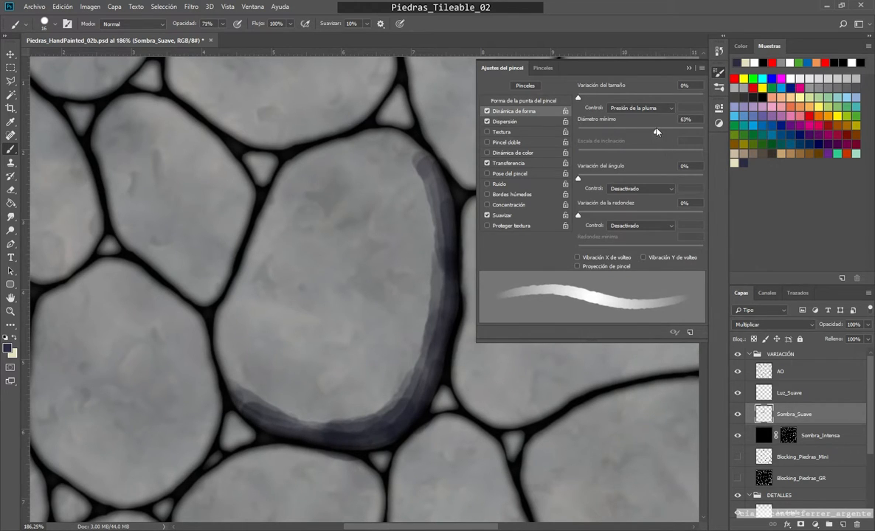
{"action": "left_click", "coordinate": [509, 162]}
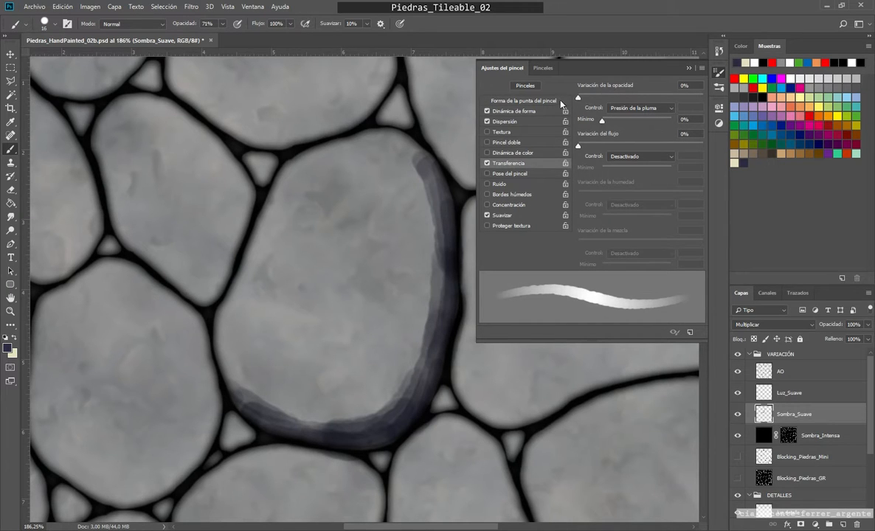
{"action": "key", "text": "F5"}
Step: Add more dark blue strokes to even out the shadow band along the large stone's right side and lower curve
{"action": "left_click_drag", "start_coordinate": [434, 179], "coordinate": [423, 153]}
{"action": "left_click_drag", "start_coordinate": [441, 260], "coordinate": [438, 326]}
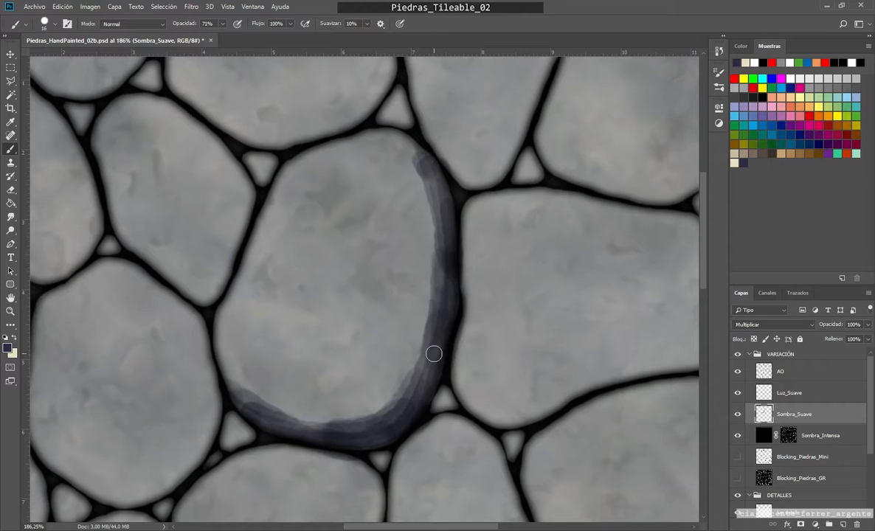
{"action": "scroll", "coordinate": [384, 365], "scroll_direction": "down", "scroll_amount": 4}
{"action": "left_click_drag", "start_coordinate": [354, 372], "coordinate": [323, 410]}
{"action": "left_click_drag", "start_coordinate": [384, 343], "coordinate": [448, 282]}
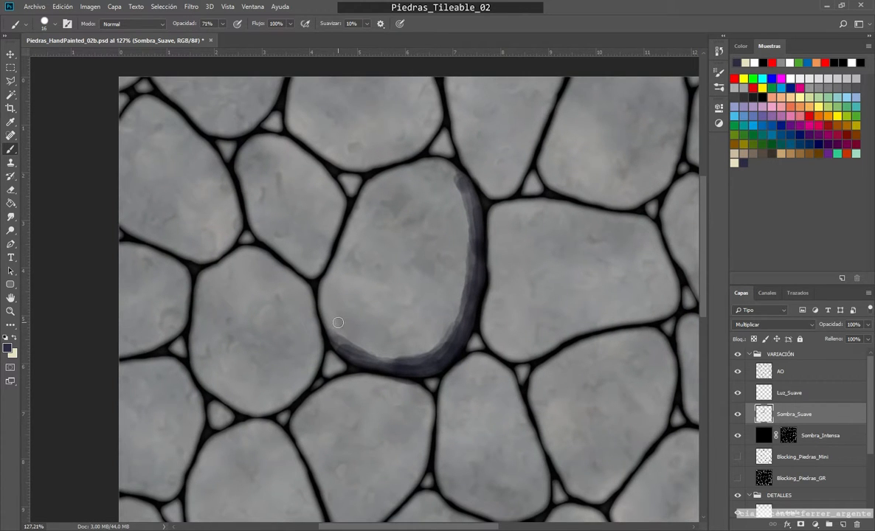
{"action": "scroll", "coordinate": [441, 329], "scroll_direction": "up", "scroll_amount": 4}
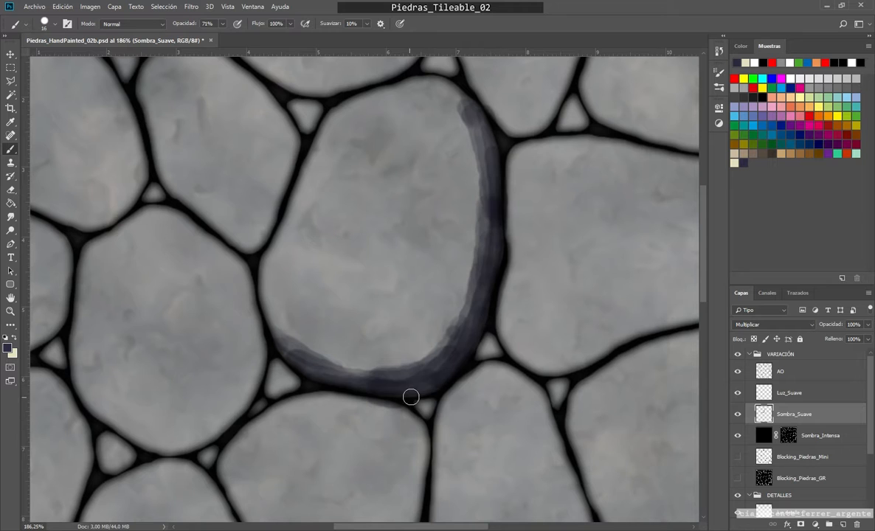
{"action": "scroll", "coordinate": [450, 343], "scroll_direction": "down", "scroll_amount": 2}
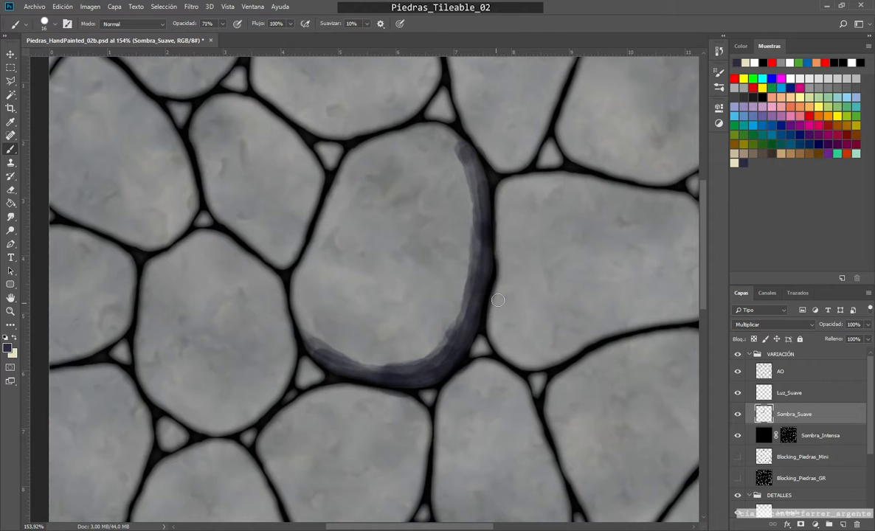
{"action": "scroll", "coordinate": [489, 156], "scroll_direction": "up", "scroll_amount": 2}
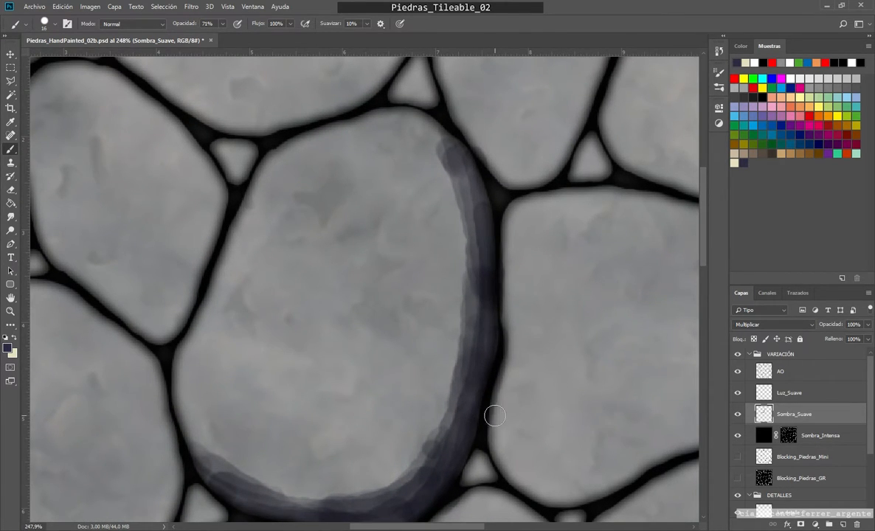
{"action": "scroll", "coordinate": [495, 414], "scroll_direction": "down", "scroll_amount": 2}
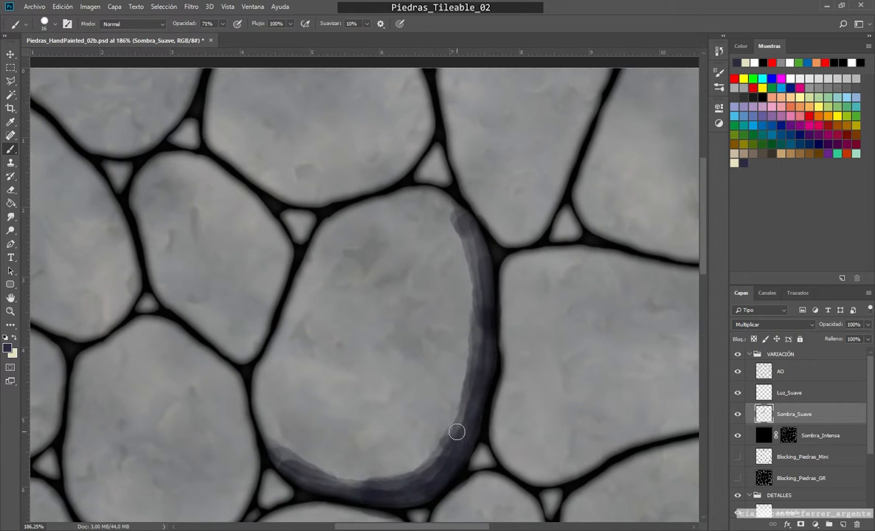
{"action": "left_click_drag", "start_coordinate": [456, 424], "coordinate": [460, 350]}
Step: Set the Eraser to 51% opacity and a size of 28 px for softening the shadow
{"action": "key", "text": "e"}
{"action": "left_click", "coordinate": [499, 150]}
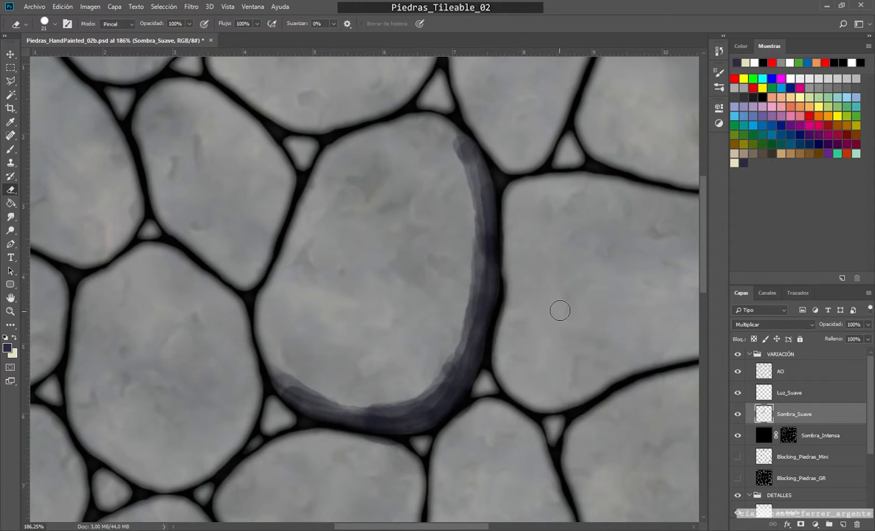
{"action": "left_click_drag", "start_coordinate": [418, 350], "coordinate": [409, 350]}
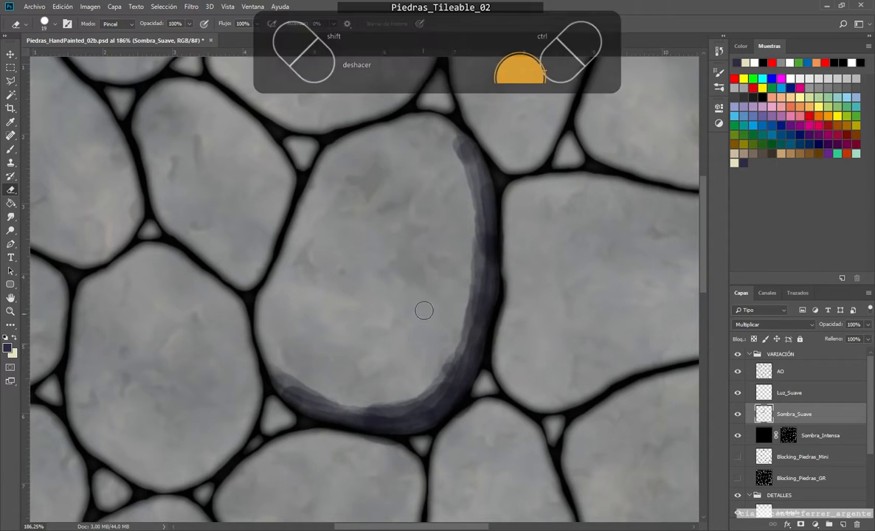
{"action": "scroll", "coordinate": [453, 427], "scroll_direction": "up", "scroll_amount": 5}
{"action": "key", "text": "b"}
{"action": "scroll", "coordinate": [517, 296], "scroll_direction": "down", "scroll_amount": 4}
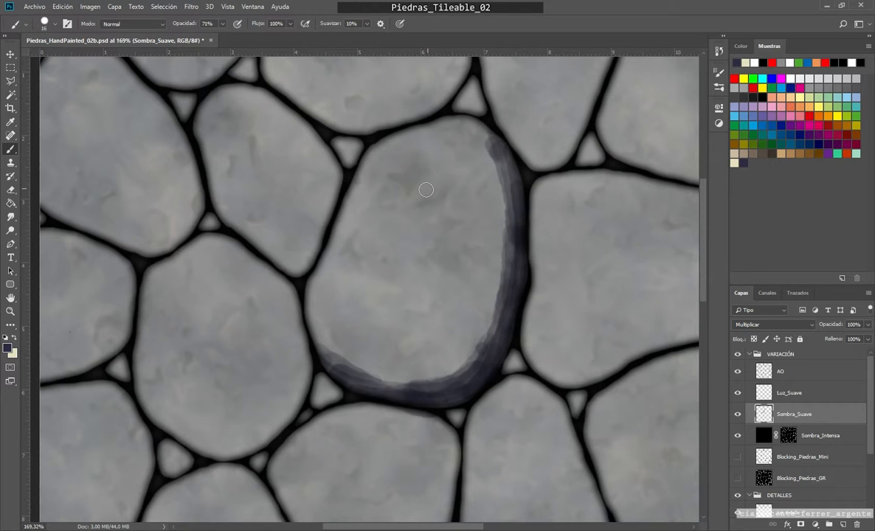
{"action": "key", "text": "e"}
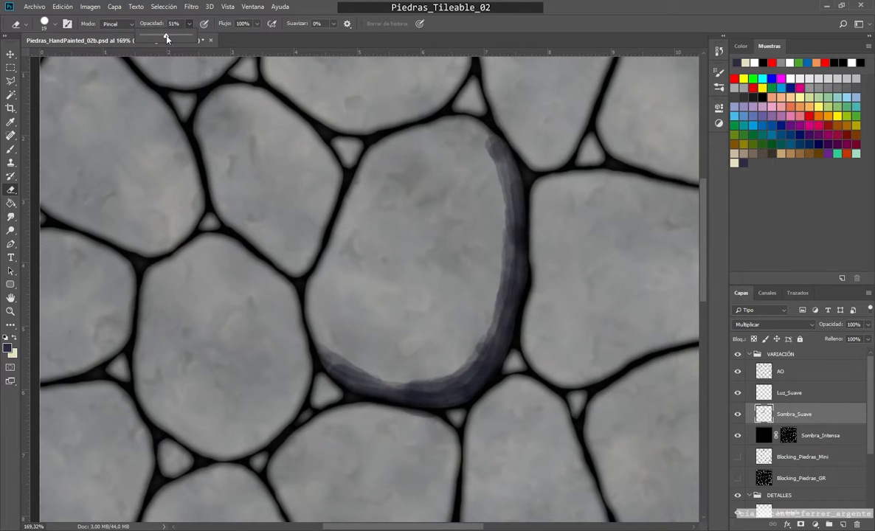
{"action": "key", "text": "bracketright"}
{"action": "key", "text": "bracketright"}
{"action": "key", "text": "bracketright"}
Step: Partially erase the inner border of the large stone's shadow so it fades towards the stone's centre
{"action": "left_click_drag", "start_coordinate": [483, 135], "coordinate": [516, 213]}
{"action": "mouse_move", "coordinate": [493, 139]}
{"action": "left_mouse_down"}
{"action": "mouse_move", "coordinate": [512, 277]}
{"action": "mouse_move", "coordinate": [503, 296]}
{"action": "mouse_move", "coordinate": [511, 212]}
{"action": "mouse_move", "coordinate": [509, 259]}
{"action": "mouse_move", "coordinate": [462, 396]}
{"action": "mouse_move", "coordinate": [455, 376]}
{"action": "mouse_move", "coordinate": [472, 358]}
{"action": "mouse_move", "coordinate": [456, 384]}
{"action": "mouse_move", "coordinate": [489, 341]}
{"action": "mouse_move", "coordinate": [422, 378]}
{"action": "mouse_move", "coordinate": [379, 380]}
{"action": "mouse_move", "coordinate": [352, 350]}
{"action": "left_mouse_up"}
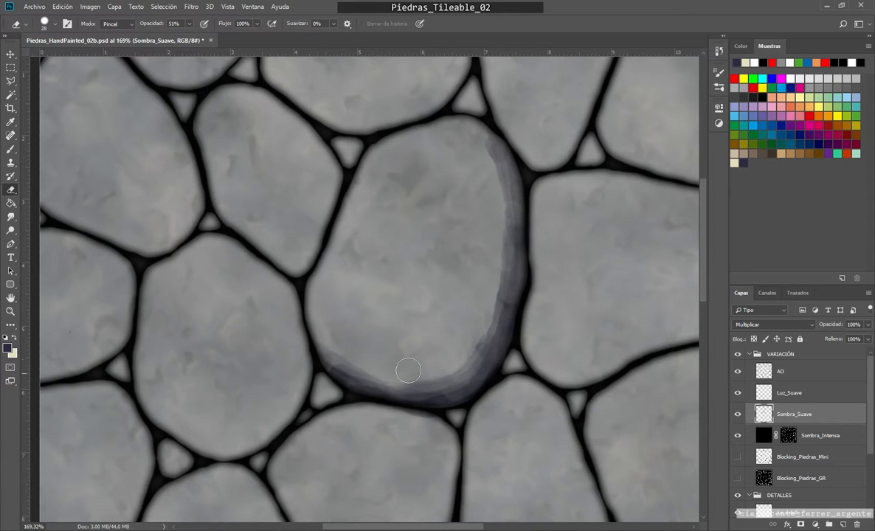
{"action": "mouse_move", "coordinate": [480, 143]}
{"action": "left_mouse_down"}
{"action": "mouse_move", "coordinate": [494, 168]}
{"action": "mouse_move", "coordinate": [482, 272]}
{"action": "left_mouse_up"}
{"action": "mouse_move", "coordinate": [497, 221]}
{"action": "left_mouse_down"}
{"action": "mouse_move", "coordinate": [470, 348]}
{"action": "mouse_move", "coordinate": [486, 314]}
{"action": "mouse_move", "coordinate": [476, 360]}
{"action": "mouse_move", "coordinate": [503, 320]}
{"action": "left_mouse_up"}
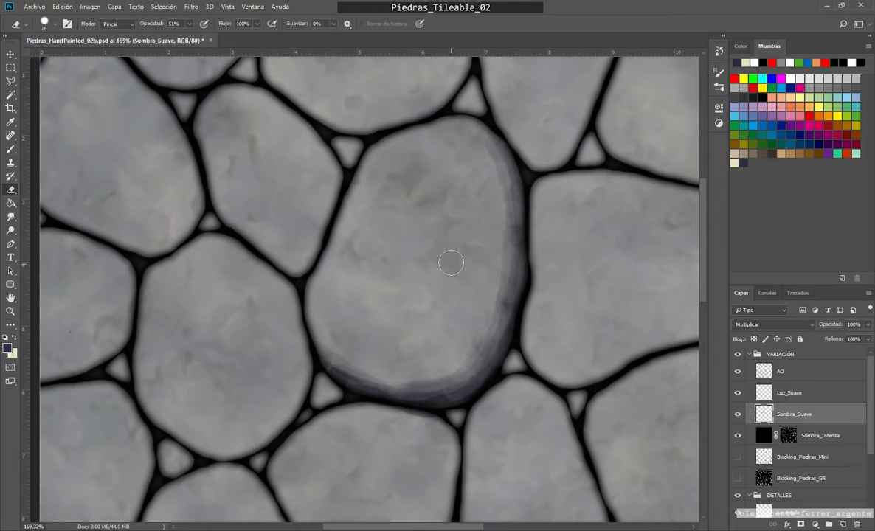
Step: Repaint the shadow's darkest band along the large stone's outer edge with the brush, and lower the brush opacity to 60%
{"action": "key", "text": "b"}
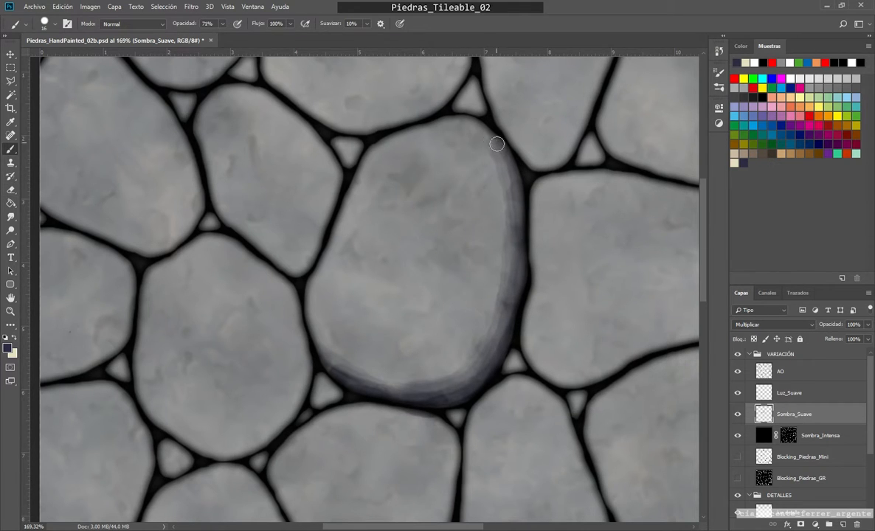
{"action": "mouse_move", "coordinate": [497, 144]}
{"action": "left_mouse_down"}
{"action": "mouse_move", "coordinate": [519, 236]}
{"action": "mouse_move", "coordinate": [508, 176]}
{"action": "mouse_move", "coordinate": [508, 335]}
{"action": "mouse_move", "coordinate": [516, 229]}
{"action": "mouse_move", "coordinate": [499, 369]}
{"action": "mouse_move", "coordinate": [514, 290]}
{"action": "mouse_move", "coordinate": [461, 392]}
{"action": "mouse_move", "coordinate": [486, 361]}
{"action": "mouse_move", "coordinate": [405, 409]}
{"action": "mouse_move", "coordinate": [489, 353]}
{"action": "mouse_move", "coordinate": [411, 401]}
{"action": "mouse_move", "coordinate": [362, 386]}
{"action": "mouse_move", "coordinate": [482, 387]}
{"action": "mouse_move", "coordinate": [324, 386]}
{"action": "mouse_move", "coordinate": [371, 378]}
{"action": "left_mouse_up"}
{"action": "left_click_drag", "start_coordinate": [516, 246], "coordinate": [479, 376]}
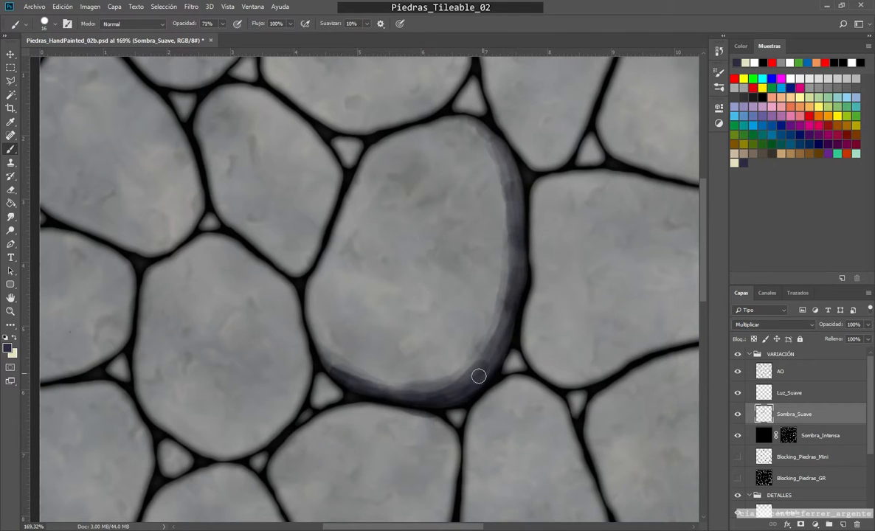
{"action": "mouse_move", "coordinate": [510, 160]}
{"action": "left_mouse_down"}
{"action": "mouse_move", "coordinate": [517, 268]}
{"action": "mouse_move", "coordinate": [505, 163]}
{"action": "mouse_move", "coordinate": [515, 251]}
{"action": "left_mouse_up"}
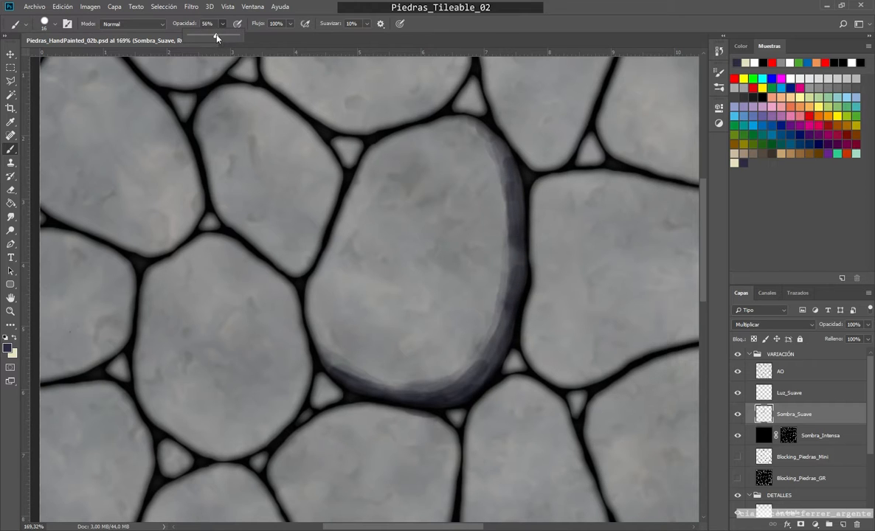
Step: Soften the repainted shadow's inner border again with the 51% Eraser, and return to the Brush tool at the stones below
{"action": "key", "text": "e"}
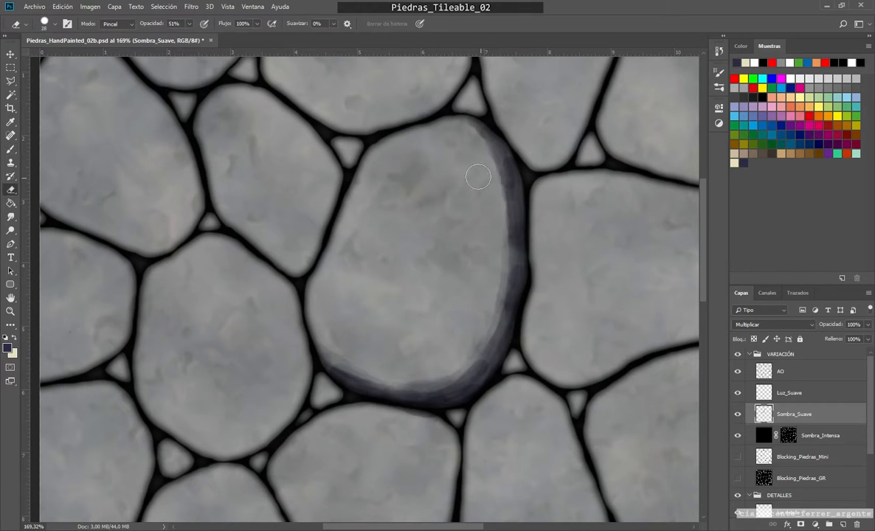
{"action": "mouse_move", "coordinate": [446, 163]}
{"action": "left_mouse_down"}
{"action": "mouse_move", "coordinate": [511, 194]}
{"action": "mouse_move", "coordinate": [504, 203]}
{"action": "mouse_move", "coordinate": [497, 181]}
{"action": "mouse_move", "coordinate": [506, 277]}
{"action": "mouse_move", "coordinate": [450, 378]}
{"action": "mouse_move", "coordinate": [368, 386]}
{"action": "mouse_move", "coordinate": [478, 372]}
{"action": "mouse_move", "coordinate": [422, 385]}
{"action": "mouse_move", "coordinate": [313, 360]}
{"action": "mouse_move", "coordinate": [294, 374]}
{"action": "left_mouse_up"}
{"action": "mouse_move", "coordinate": [445, 154]}
{"action": "left_mouse_down"}
{"action": "mouse_move", "coordinate": [471, 162]}
{"action": "mouse_move", "coordinate": [500, 215]}
{"action": "mouse_move", "coordinate": [494, 260]}
{"action": "left_mouse_up"}
{"action": "scroll", "coordinate": [387, 290], "scroll_direction": "down", "scroll_amount": 4}
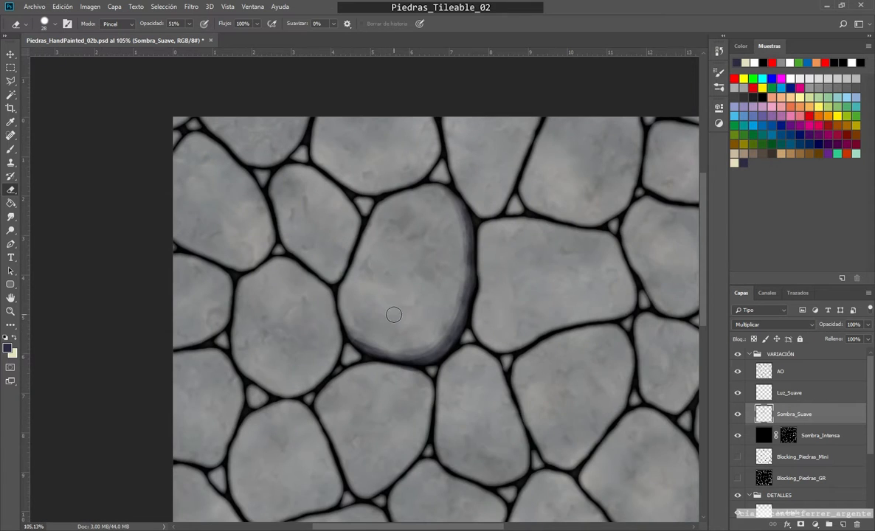
{"action": "scroll", "coordinate": [391, 309], "scroll_direction": "up", "scroll_amount": 2}
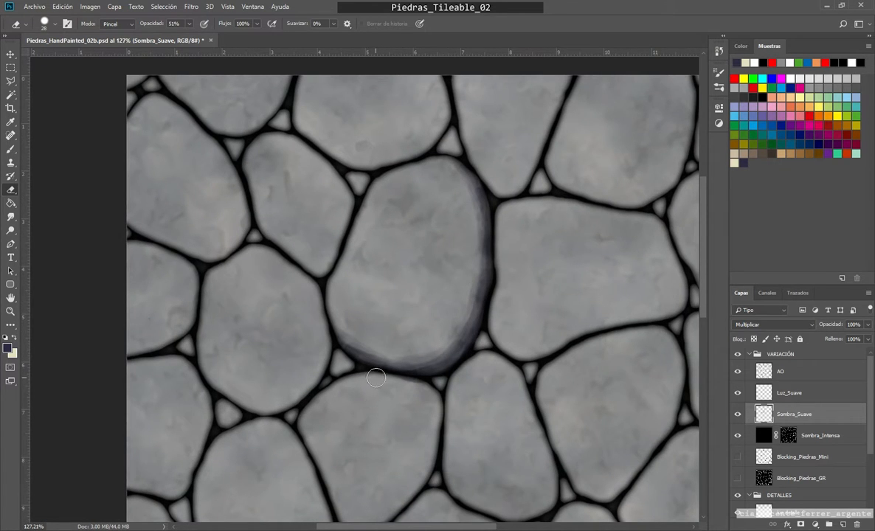
{"action": "scroll", "coordinate": [390, 382], "scroll_direction": "up", "scroll_amount": 3}
{"action": "key", "text": "b"}
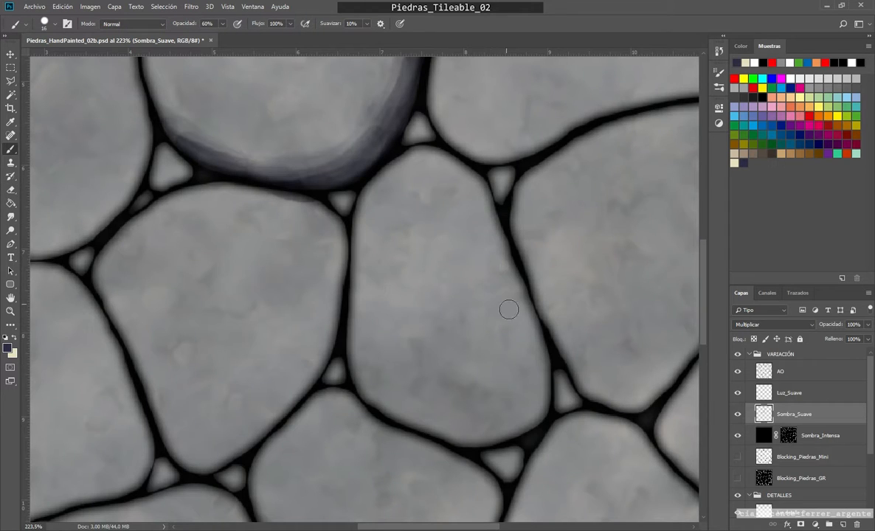
Step: Paint a first dark blue shadow along the narrow central stone's right edge and lower corner, with the brush at 55% opacity and 25 px
{"action": "mouse_move", "coordinate": [486, 195]}
{"action": "left_mouse_down"}
{"action": "mouse_move", "coordinate": [523, 308]}
{"action": "mouse_move", "coordinate": [528, 414]}
{"action": "left_mouse_up"}
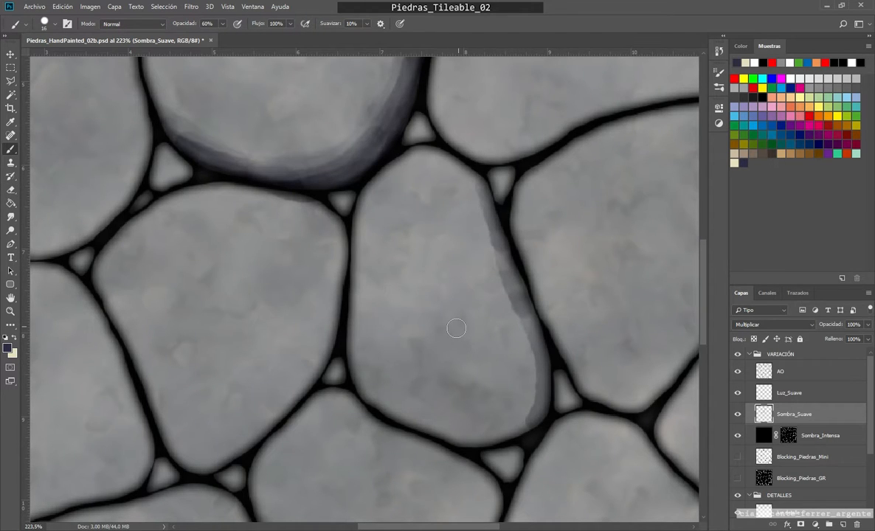
{"action": "left_click_drag", "start_coordinate": [456, 327], "coordinate": [463, 328]}
{"action": "left_click", "coordinate": [222, 24]}
{"action": "mouse_move", "coordinate": [524, 313]}
{"action": "left_mouse_down"}
{"action": "mouse_move", "coordinate": [434, 404]}
{"action": "mouse_move", "coordinate": [478, 422]}
{"action": "mouse_move", "coordinate": [365, 395]}
{"action": "left_mouse_up"}
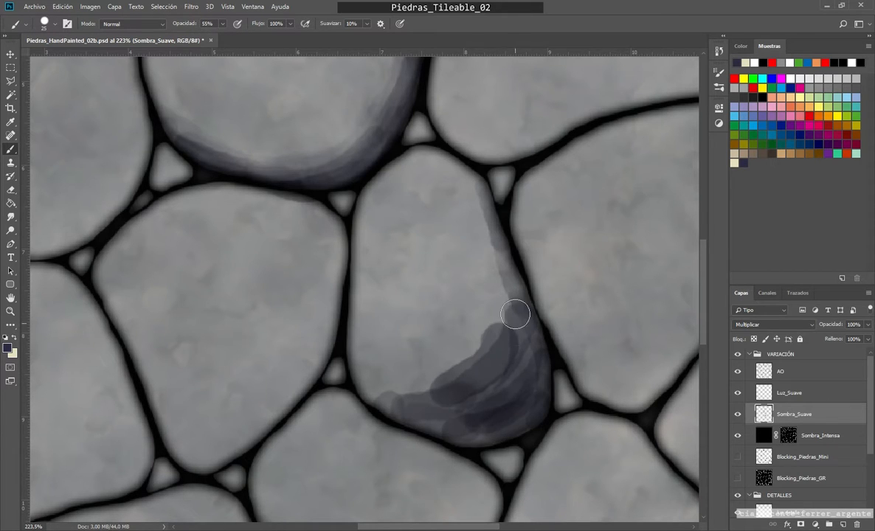
Step: Build up the shadow in the narrow stone's lower right corner and extend it up the right edge to the stone's tip
{"action": "mouse_move", "coordinate": [491, 368]}
{"action": "left_mouse_down"}
{"action": "mouse_move", "coordinate": [466, 382]}
{"action": "mouse_move", "coordinate": [482, 379]}
{"action": "left_mouse_up"}
{"action": "mouse_move", "coordinate": [533, 385]}
{"action": "left_mouse_down"}
{"action": "mouse_move", "coordinate": [435, 422]}
{"action": "mouse_move", "coordinate": [399, 412]}
{"action": "left_mouse_up"}
{"action": "mouse_move", "coordinate": [510, 362]}
{"action": "left_mouse_down"}
{"action": "mouse_move", "coordinate": [517, 340]}
{"action": "mouse_move", "coordinate": [462, 359]}
{"action": "left_mouse_up"}
{"action": "scroll", "coordinate": [462, 359], "scroll_direction": "up", "scroll_amount": 3}
{"action": "mouse_move", "coordinate": [501, 228]}
{"action": "left_mouse_down"}
{"action": "mouse_move", "coordinate": [466, 209]}
{"action": "mouse_move", "coordinate": [510, 274]}
{"action": "mouse_move", "coordinate": [513, 308]}
{"action": "mouse_move", "coordinate": [436, 394]}
{"action": "mouse_move", "coordinate": [458, 401]}
{"action": "mouse_move", "coordinate": [534, 362]}
{"action": "mouse_move", "coordinate": [500, 410]}
{"action": "mouse_move", "coordinate": [524, 299]}
{"action": "left_mouse_up"}
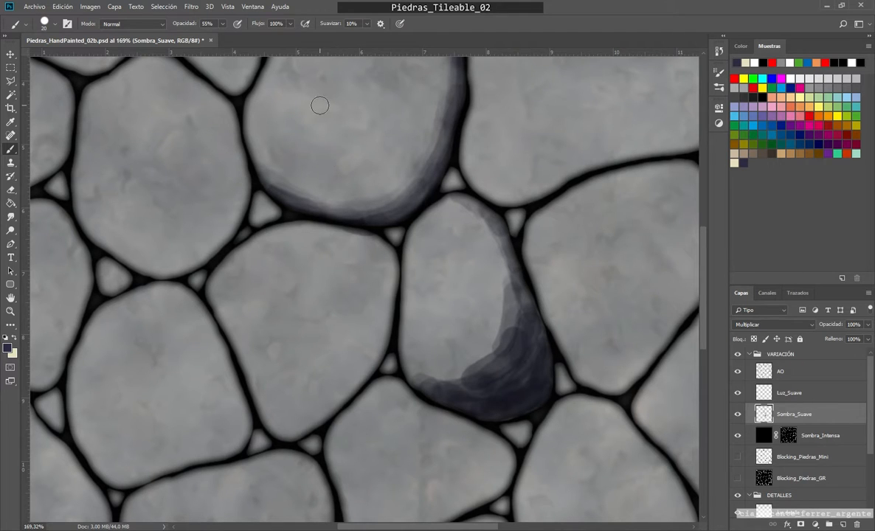
Step: Soften the inner border of the narrow stone's shadow with the 51% Eraser so it fades towards the centre
{"action": "key", "text": "e"}
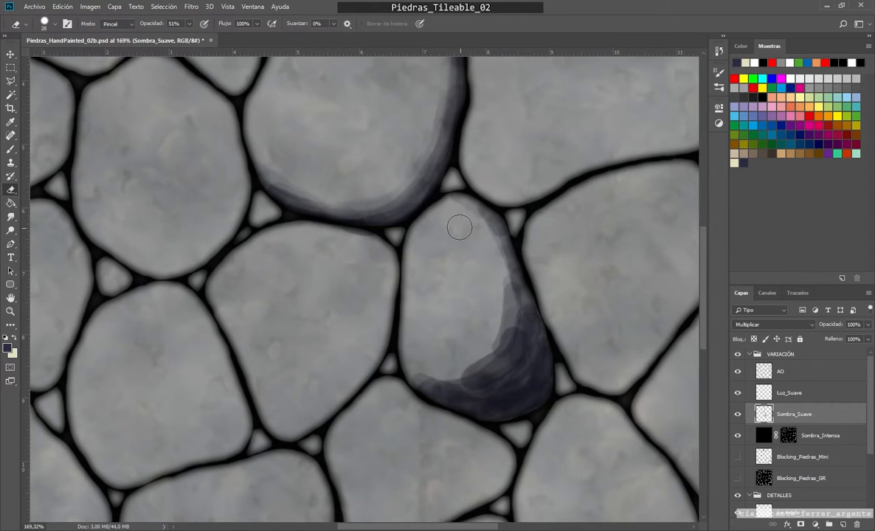
{"action": "mouse_move", "coordinate": [459, 227]}
{"action": "left_mouse_down"}
{"action": "mouse_move", "coordinate": [488, 230]}
{"action": "mouse_move", "coordinate": [498, 323]}
{"action": "mouse_move", "coordinate": [486, 378]}
{"action": "mouse_move", "coordinate": [503, 343]}
{"action": "mouse_move", "coordinate": [492, 292]}
{"action": "mouse_move", "coordinate": [453, 362]}
{"action": "mouse_move", "coordinate": [426, 374]}
{"action": "mouse_move", "coordinate": [455, 377]}
{"action": "mouse_move", "coordinate": [492, 311]}
{"action": "mouse_move", "coordinate": [527, 311]}
{"action": "mouse_move", "coordinate": [493, 239]}
{"action": "mouse_move", "coordinate": [434, 412]}
{"action": "mouse_move", "coordinate": [450, 421]}
{"action": "mouse_move", "coordinate": [400, 379]}
{"action": "mouse_move", "coordinate": [466, 359]}
{"action": "mouse_move", "coordinate": [390, 336]}
{"action": "left_mouse_up"}
{"action": "left_click_drag", "start_coordinate": [516, 309], "coordinate": [462, 360]}
{"action": "mouse_move", "coordinate": [525, 326]}
{"action": "left_mouse_down"}
{"action": "mouse_move", "coordinate": [507, 381]}
{"action": "mouse_move", "coordinate": [459, 395]}
{"action": "mouse_move", "coordinate": [473, 417]}
{"action": "mouse_move", "coordinate": [416, 404]}
{"action": "mouse_move", "coordinate": [502, 411]}
{"action": "mouse_move", "coordinate": [418, 405]}
{"action": "mouse_move", "coordinate": [514, 379]}
{"action": "left_mouse_up"}
{"action": "key", "text": "b"}
{"action": "key", "text": "e"}
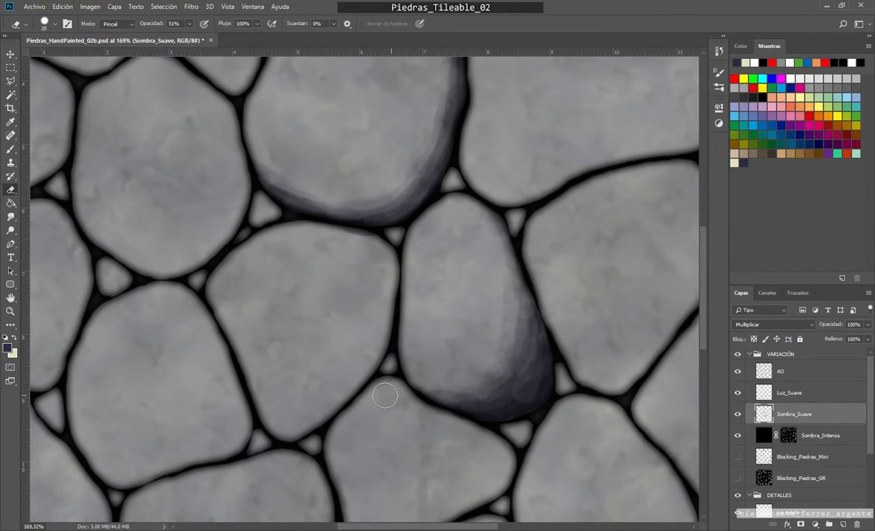
{"action": "scroll", "coordinate": [416, 377], "scroll_direction": "up", "scroll_amount": 1}
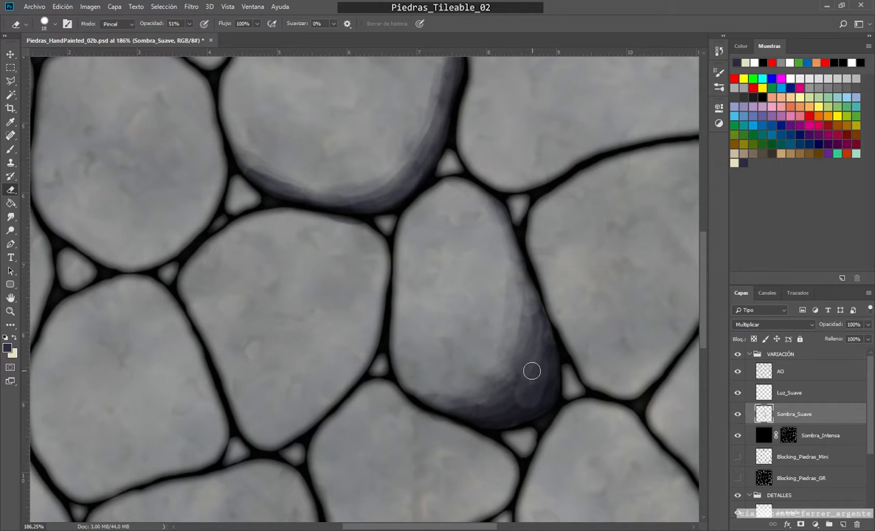
Step: Repaint the narrow stone's lower right shadow with the 20 px brush at 55% opacity, and review the brush's transfer settings
{"action": "key", "text": "b"}
{"action": "mouse_move", "coordinate": [534, 382]}
{"action": "left_mouse_down"}
{"action": "mouse_move", "coordinate": [534, 352]}
{"action": "mouse_move", "coordinate": [501, 388]}
{"action": "mouse_move", "coordinate": [418, 433]}
{"action": "mouse_move", "coordinate": [418, 449]}
{"action": "mouse_move", "coordinate": [547, 335]}
{"action": "mouse_move", "coordinate": [515, 238]}
{"action": "mouse_move", "coordinate": [518, 261]}
{"action": "mouse_move", "coordinate": [505, 225]}
{"action": "mouse_move", "coordinate": [450, 183]}
{"action": "mouse_move", "coordinate": [516, 287]}
{"action": "mouse_move", "coordinate": [518, 336]}
{"action": "mouse_move", "coordinate": [459, 398]}
{"action": "mouse_move", "coordinate": [429, 394]}
{"action": "mouse_move", "coordinate": [466, 398]}
{"action": "mouse_move", "coordinate": [404, 380]}
{"action": "left_mouse_up"}
{"action": "key", "text": "e"}
{"action": "key", "text": "b"}
{"action": "key", "text": "F5"}
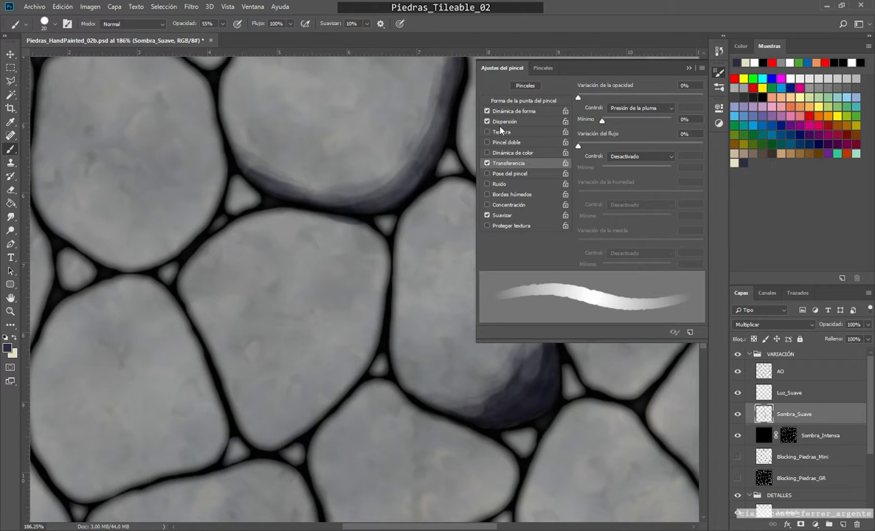
{"action": "key", "text": "F5"}
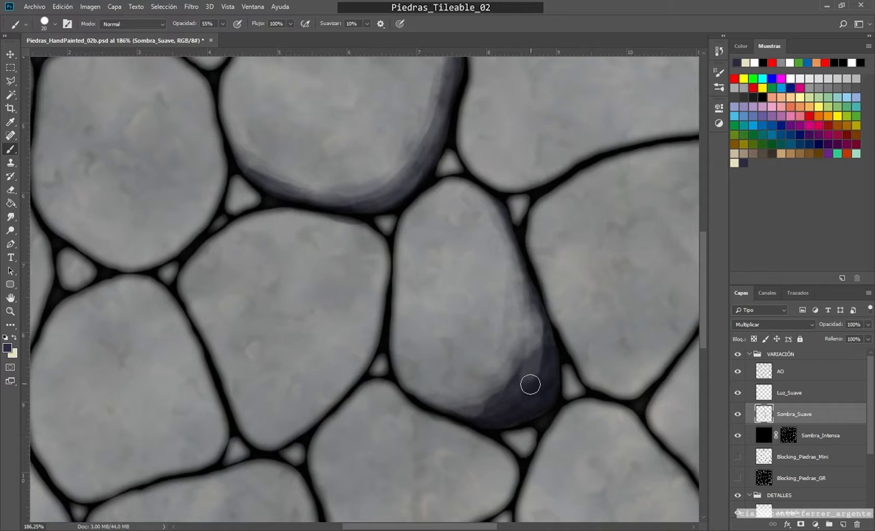
Step: Darken the core of the shadow in the narrow stone's lower corner, and reduce the Eraser size to 14 px
{"action": "mouse_move", "coordinate": [529, 385]}
{"action": "left_mouse_down"}
{"action": "mouse_move", "coordinate": [495, 393]}
{"action": "mouse_move", "coordinate": [507, 355]}
{"action": "left_mouse_up"}
{"action": "scroll", "coordinate": [501, 302], "scroll_direction": "down", "scroll_amount": 2}
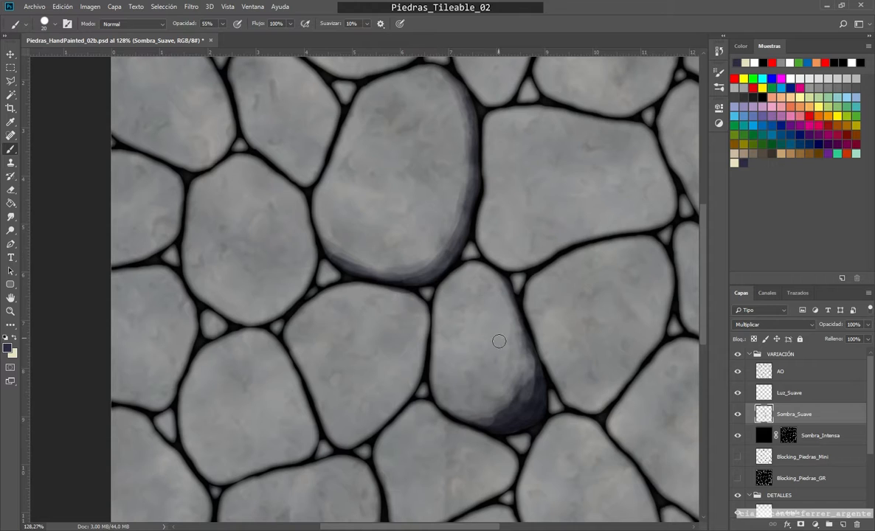
{"action": "left_click_drag", "start_coordinate": [518, 368], "coordinate": [523, 402]}
{"action": "scroll", "coordinate": [549, 367], "scroll_direction": "up", "scroll_amount": 2}
{"action": "scroll", "coordinate": [509, 362], "scroll_direction": "up", "scroll_amount": 1}
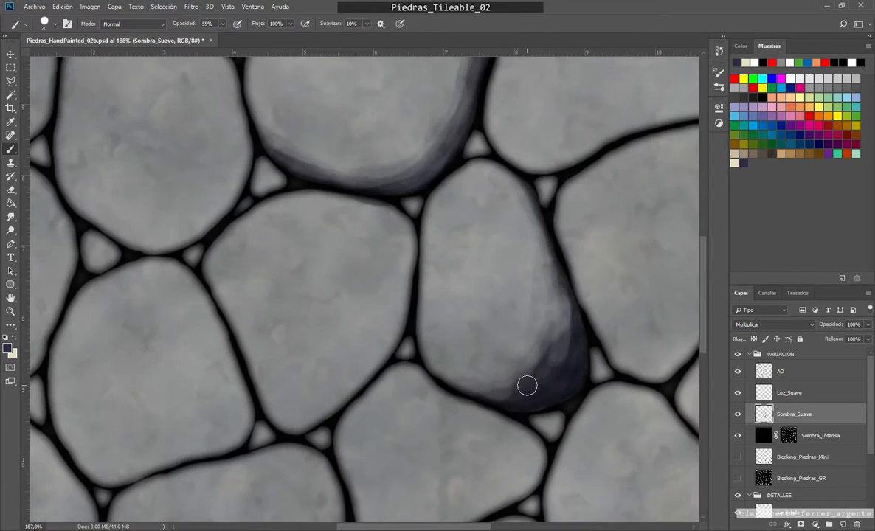
{"action": "scroll", "coordinate": [502, 377], "scroll_direction": "up", "scroll_amount": 2}
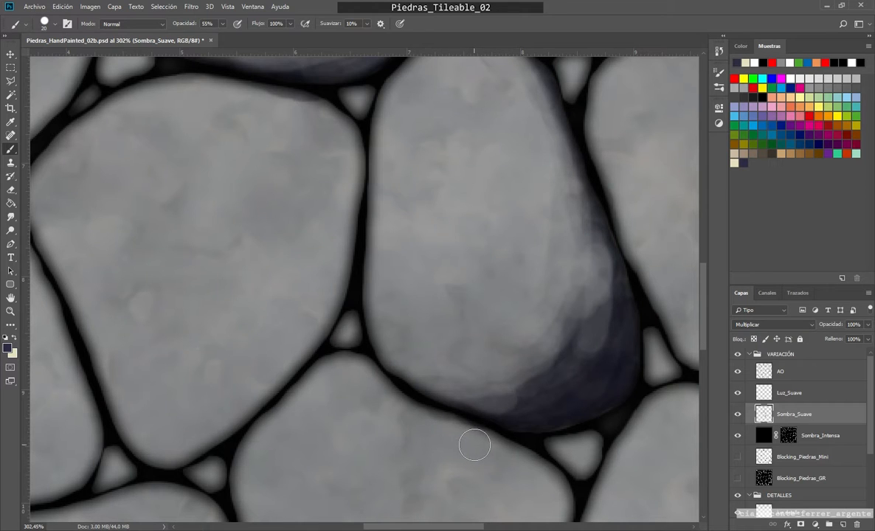
{"action": "key", "text": "e"}
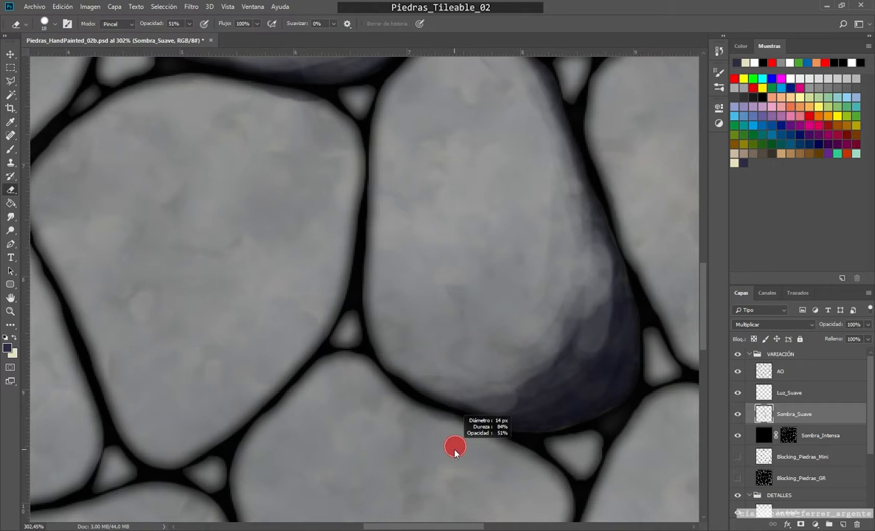
{"action": "scroll", "coordinate": [434, 419], "scroll_direction": "up", "scroll_amount": 1}
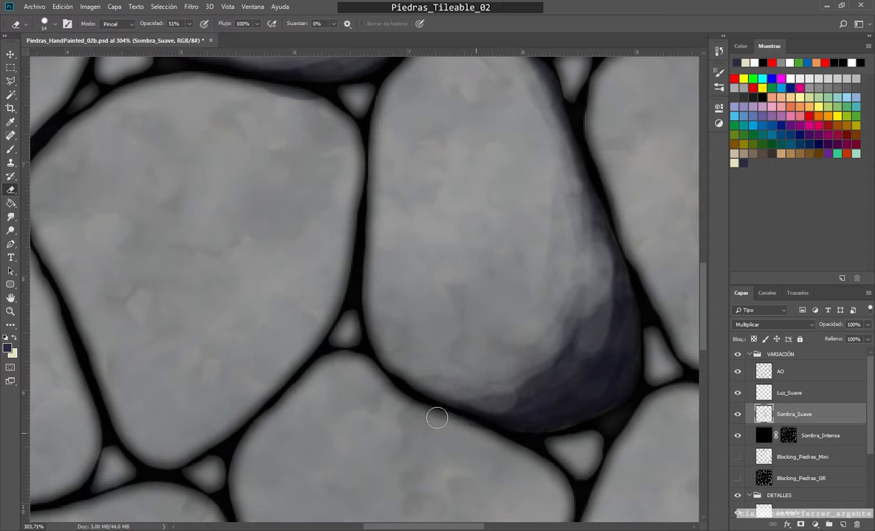
{"action": "scroll", "coordinate": [342, 235], "scroll_direction": "down", "scroll_amount": 5}
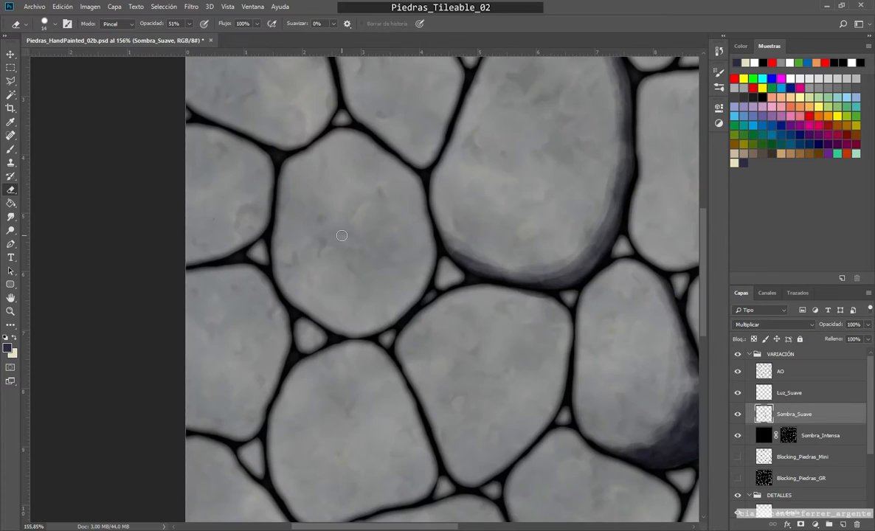
Step: Paint a layered dark shadow along the right and lower edges of the rounded stone left of the large one, at 55% brush opacity
{"action": "left_click_drag", "start_coordinate": [341, 242], "coordinate": [352, 275]}
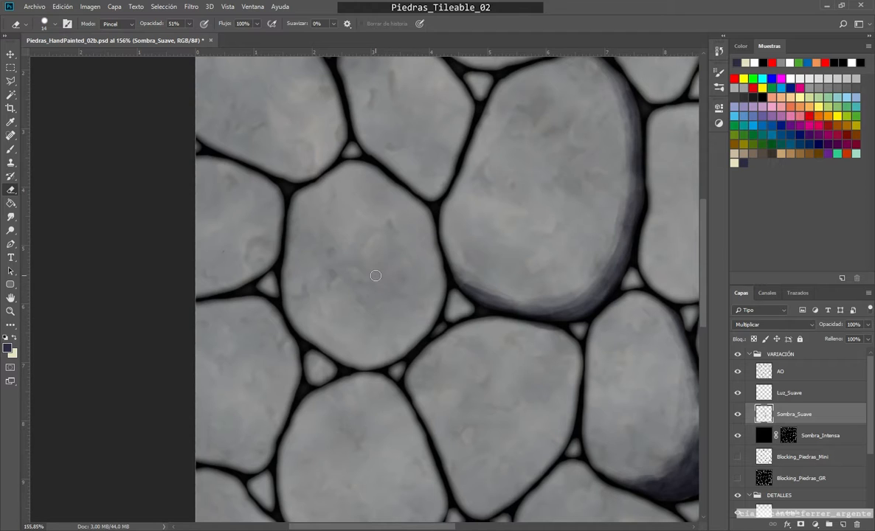
{"action": "left_click_drag", "start_coordinate": [393, 272], "coordinate": [407, 279]}
{"action": "key", "text": "b"}
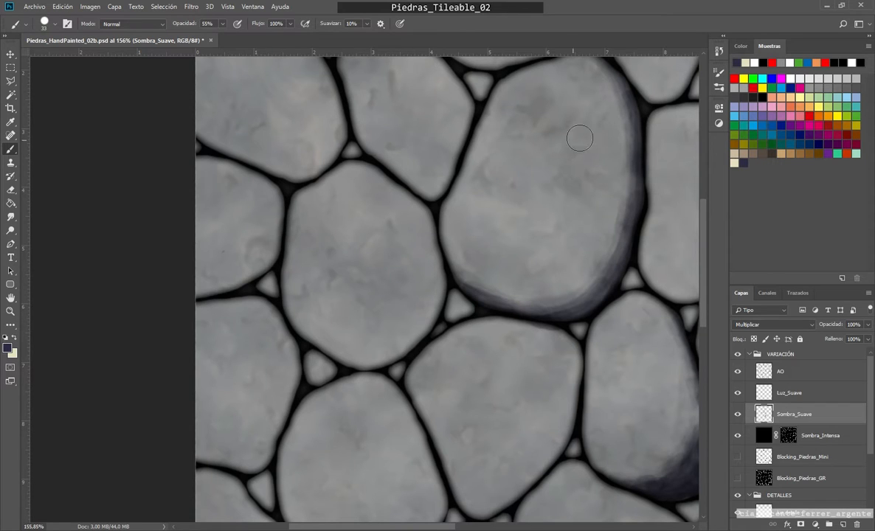
{"action": "mouse_move", "coordinate": [413, 214]}
{"action": "left_mouse_down"}
{"action": "mouse_move", "coordinate": [417, 324]}
{"action": "mouse_move", "coordinate": [340, 341]}
{"action": "mouse_move", "coordinate": [319, 329]}
{"action": "mouse_move", "coordinate": [359, 317]}
{"action": "mouse_move", "coordinate": [308, 324]}
{"action": "mouse_move", "coordinate": [350, 341]}
{"action": "mouse_move", "coordinate": [349, 358]}
{"action": "mouse_move", "coordinate": [384, 348]}
{"action": "mouse_move", "coordinate": [422, 231]}
{"action": "mouse_move", "coordinate": [380, 345]}
{"action": "mouse_move", "coordinate": [400, 338]}
{"action": "mouse_move", "coordinate": [329, 338]}
{"action": "mouse_move", "coordinate": [425, 228]}
{"action": "mouse_move", "coordinate": [417, 214]}
{"action": "mouse_move", "coordinate": [413, 268]}
{"action": "mouse_move", "coordinate": [440, 301]}
{"action": "left_mouse_up"}
{"action": "right_click", "coordinate": [419, 261], "text": "alt"}
{"action": "left_click_drag", "start_coordinate": [418, 211], "coordinate": [384, 180]}
{"action": "left_click_drag", "start_coordinate": [420, 246], "coordinate": [395, 335]}
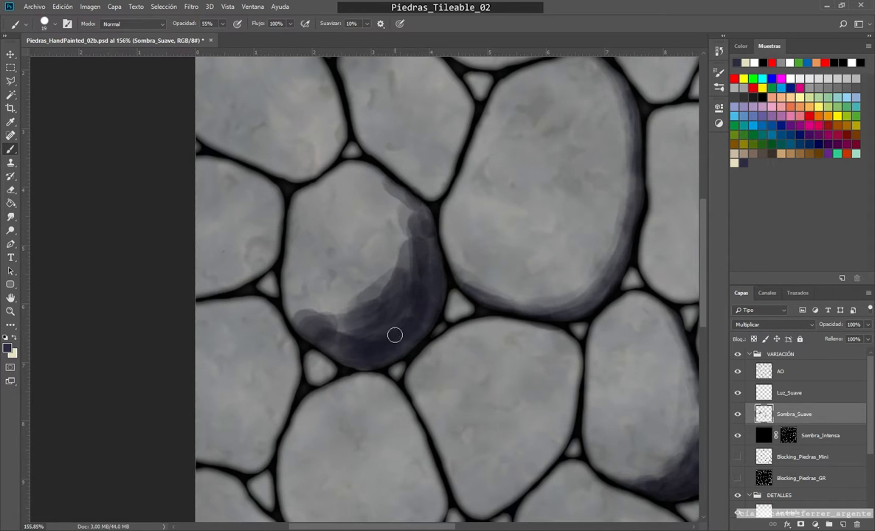
Step: Fade the inner border of the rounded stone's shadow with the Eraser at 51% opacity and 29 px, keeping the lower right corner darkest
{"action": "key", "text": "e"}
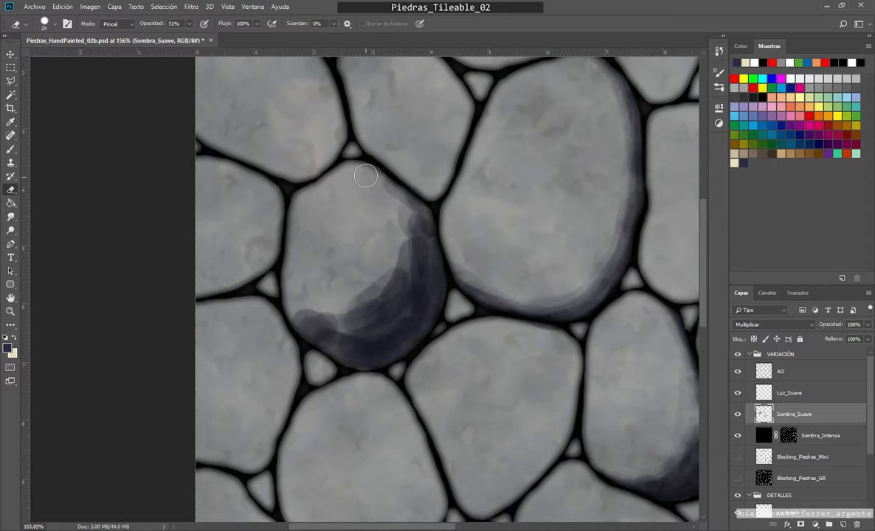
{"action": "mouse_move", "coordinate": [366, 176]}
{"action": "left_mouse_down"}
{"action": "mouse_move", "coordinate": [392, 266]}
{"action": "mouse_move", "coordinate": [411, 248]}
{"action": "mouse_move", "coordinate": [392, 261]}
{"action": "mouse_move", "coordinate": [393, 246]}
{"action": "mouse_move", "coordinate": [338, 313]}
{"action": "mouse_move", "coordinate": [349, 311]}
{"action": "mouse_move", "coordinate": [293, 328]}
{"action": "mouse_move", "coordinate": [328, 342]}
{"action": "mouse_move", "coordinate": [386, 281]}
{"action": "mouse_move", "coordinate": [361, 321]}
{"action": "mouse_move", "coordinate": [393, 254]}
{"action": "mouse_move", "coordinate": [417, 263]}
{"action": "mouse_move", "coordinate": [391, 190]}
{"action": "mouse_move", "coordinate": [398, 280]}
{"action": "mouse_move", "coordinate": [368, 315]}
{"action": "mouse_move", "coordinate": [277, 325]}
{"action": "left_mouse_up"}
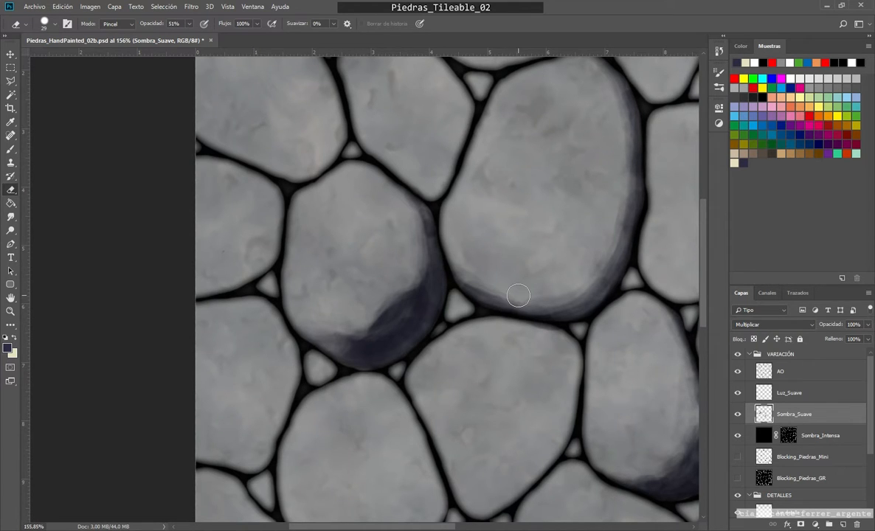
{"action": "scroll", "coordinate": [396, 356], "scroll_direction": "down", "scroll_amount": 7}
{"action": "scroll", "coordinate": [339, 288], "scroll_direction": "up", "scroll_amount": 3}
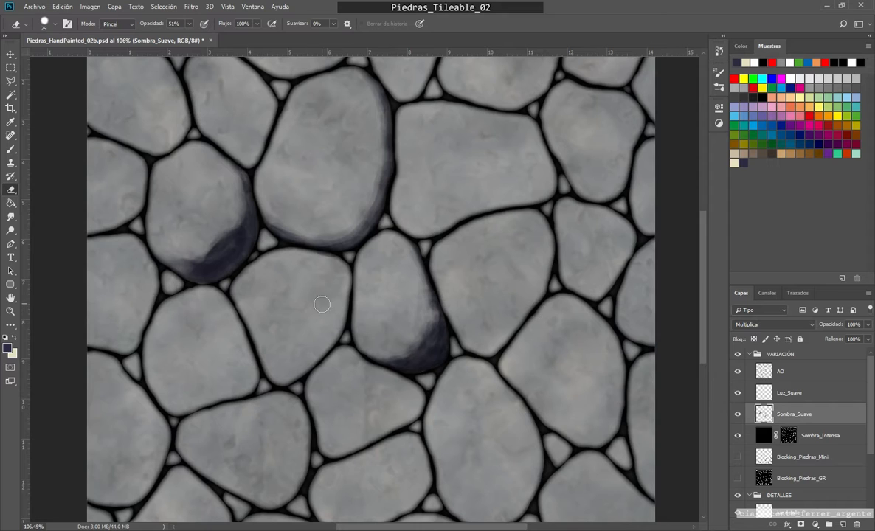
{"action": "left_click_drag", "start_coordinate": [415, 347], "coordinate": [448, 348]}
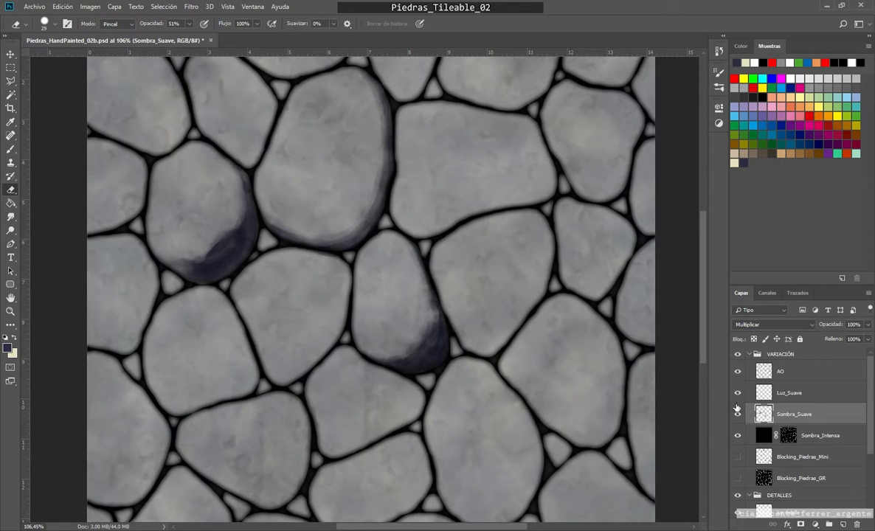
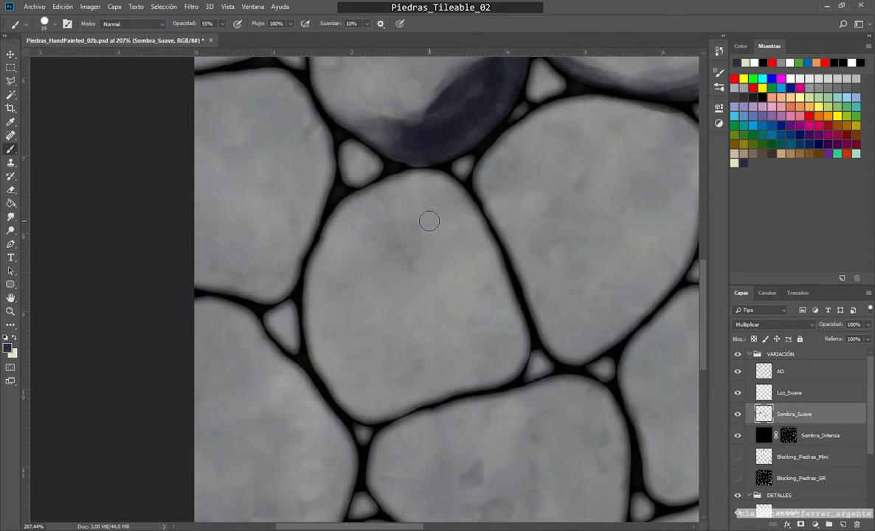
Step: Paint layered dark shadows on the stone below the rounded one, along its right and lower edges and as a curved crease across it, at 55% brush opacity
{"action": "left_click_drag", "start_coordinate": [445, 183], "coordinate": [478, 242]}
{"action": "mouse_move", "coordinate": [457, 206]}
{"action": "left_mouse_down"}
{"action": "mouse_move", "coordinate": [436, 272]}
{"action": "mouse_move", "coordinate": [474, 225]}
{"action": "mouse_move", "coordinate": [413, 287]}
{"action": "mouse_move", "coordinate": [465, 226]}
{"action": "mouse_move", "coordinate": [481, 248]}
{"action": "mouse_move", "coordinate": [474, 248]}
{"action": "mouse_move", "coordinate": [494, 261]}
{"action": "mouse_move", "coordinate": [430, 388]}
{"action": "mouse_move", "coordinate": [383, 402]}
{"action": "mouse_move", "coordinate": [517, 356]}
{"action": "mouse_move", "coordinate": [479, 380]}
{"action": "mouse_move", "coordinate": [348, 405]}
{"action": "mouse_move", "coordinate": [398, 398]}
{"action": "mouse_move", "coordinate": [461, 369]}
{"action": "mouse_move", "coordinate": [363, 396]}
{"action": "mouse_move", "coordinate": [398, 299]}
{"action": "mouse_move", "coordinate": [345, 298]}
{"action": "mouse_move", "coordinate": [322, 250]}
{"action": "mouse_move", "coordinate": [364, 289]}
{"action": "mouse_move", "coordinate": [480, 353]}
{"action": "left_mouse_up"}
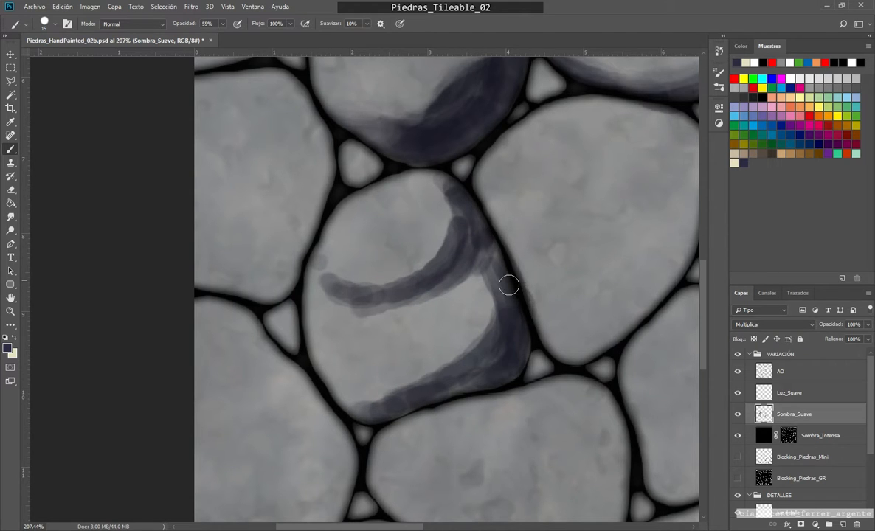
{"action": "scroll", "coordinate": [398, 391], "scroll_direction": "down", "scroll_amount": 3}
{"action": "scroll", "coordinate": [382, 368], "scroll_direction": "up", "scroll_amount": 3}
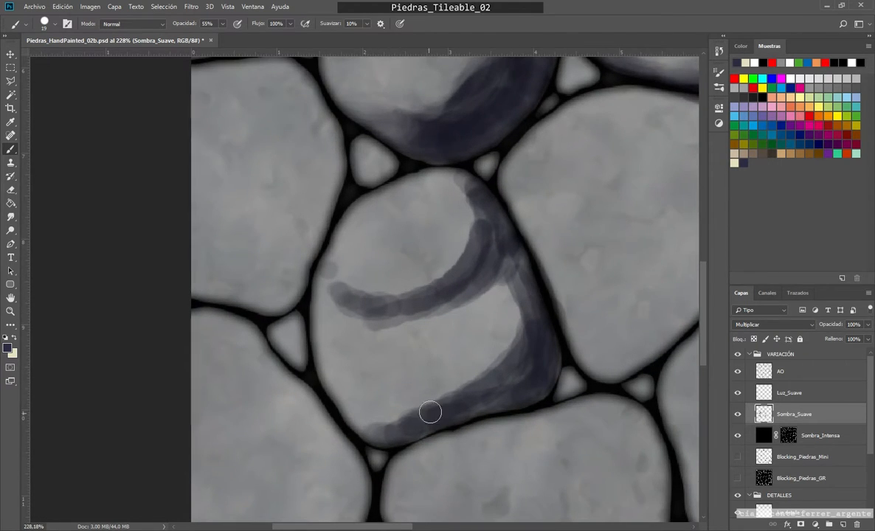
{"action": "mouse_move", "coordinate": [504, 301]}
{"action": "left_mouse_down"}
{"action": "mouse_move", "coordinate": [494, 375]}
{"action": "mouse_move", "coordinate": [532, 340]}
{"action": "mouse_move", "coordinate": [523, 290]}
{"action": "mouse_move", "coordinate": [432, 422]}
{"action": "mouse_move", "coordinate": [394, 398]}
{"action": "left_mouse_up"}
Step: Thin the curved crease and fade the upper right shadow of that stone with the Eraser at 29 px and 51% opacity
{"action": "key", "text": "e"}
{"action": "mouse_move", "coordinate": [486, 311]}
{"action": "left_mouse_down"}
{"action": "mouse_move", "coordinate": [459, 383]}
{"action": "mouse_move", "coordinate": [397, 411]}
{"action": "mouse_move", "coordinate": [446, 363]}
{"action": "mouse_move", "coordinate": [441, 385]}
{"action": "mouse_move", "coordinate": [448, 369]}
{"action": "mouse_move", "coordinate": [346, 416]}
{"action": "mouse_move", "coordinate": [364, 434]}
{"action": "left_mouse_up"}
{"action": "mouse_move", "coordinate": [410, 280]}
{"action": "left_mouse_down"}
{"action": "mouse_move", "coordinate": [434, 244]}
{"action": "mouse_move", "coordinate": [333, 262]}
{"action": "left_mouse_up"}
{"action": "mouse_move", "coordinate": [436, 333]}
{"action": "left_mouse_down"}
{"action": "mouse_move", "coordinate": [341, 325]}
{"action": "mouse_move", "coordinate": [315, 285]}
{"action": "left_mouse_up"}
{"action": "left_click_drag", "start_coordinate": [396, 330], "coordinate": [500, 293]}
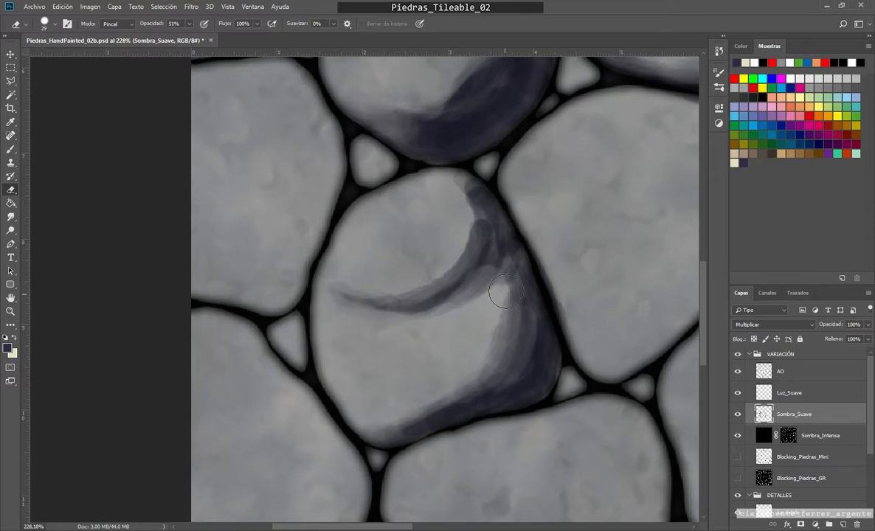
{"action": "mouse_move", "coordinate": [451, 194]}
{"action": "left_mouse_down"}
{"action": "mouse_move", "coordinate": [461, 227]}
{"action": "mouse_move", "coordinate": [457, 201]}
{"action": "mouse_move", "coordinate": [475, 229]}
{"action": "mouse_move", "coordinate": [455, 191]}
{"action": "mouse_move", "coordinate": [469, 201]}
{"action": "mouse_move", "coordinate": [400, 333]}
{"action": "left_mouse_up"}
{"action": "left_click_drag", "start_coordinate": [444, 313], "coordinate": [340, 317]}
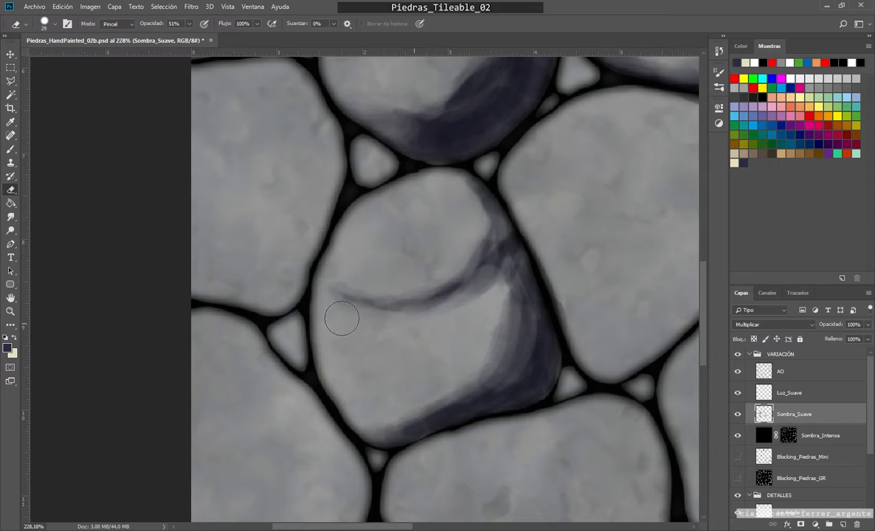
Step: Soften the inner border of the creased stone's right and lower shadow with the Eraser at 19 px and 51% opacity
{"action": "scroll", "coordinate": [403, 366], "scroll_direction": "down", "scroll_amount": 8}
{"action": "scroll", "coordinate": [438, 348], "scroll_direction": "up", "scroll_amount": 7}
{"action": "left_click_drag", "start_coordinate": [462, 310], "coordinate": [456, 338]}
{"action": "right_click", "coordinate": [430, 349], "text": "alt"}
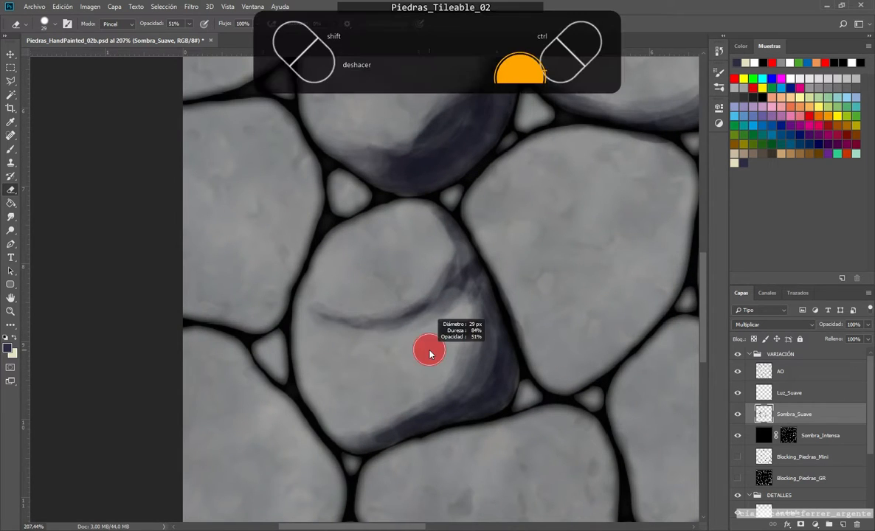
{"action": "mouse_move", "coordinate": [473, 295]}
{"action": "left_mouse_down"}
{"action": "mouse_move", "coordinate": [458, 315]}
{"action": "mouse_move", "coordinate": [465, 349]}
{"action": "left_mouse_up"}
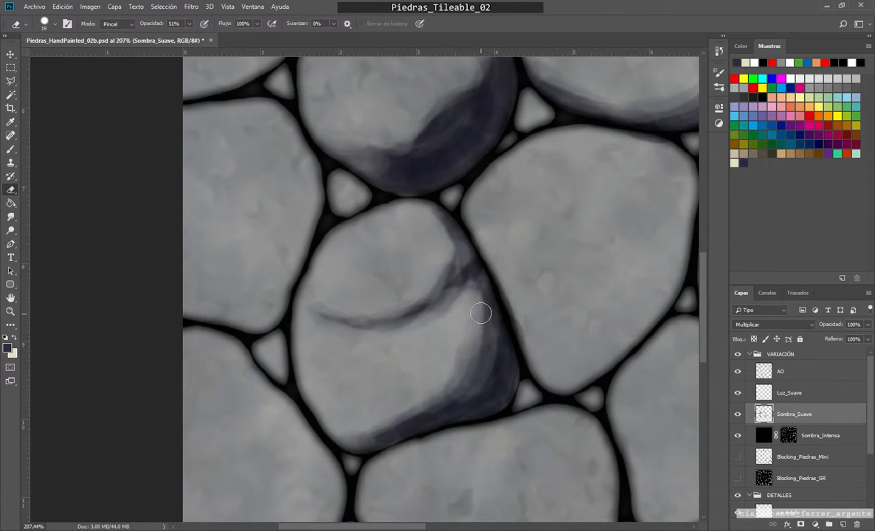
{"action": "left_click_drag", "start_coordinate": [481, 313], "coordinate": [435, 384]}
{"action": "left_click_drag", "start_coordinate": [490, 355], "coordinate": [433, 380]}
{"action": "left_click_drag", "start_coordinate": [479, 295], "coordinate": [466, 321]}
{"action": "left_click_drag", "start_coordinate": [438, 403], "coordinate": [372, 426]}
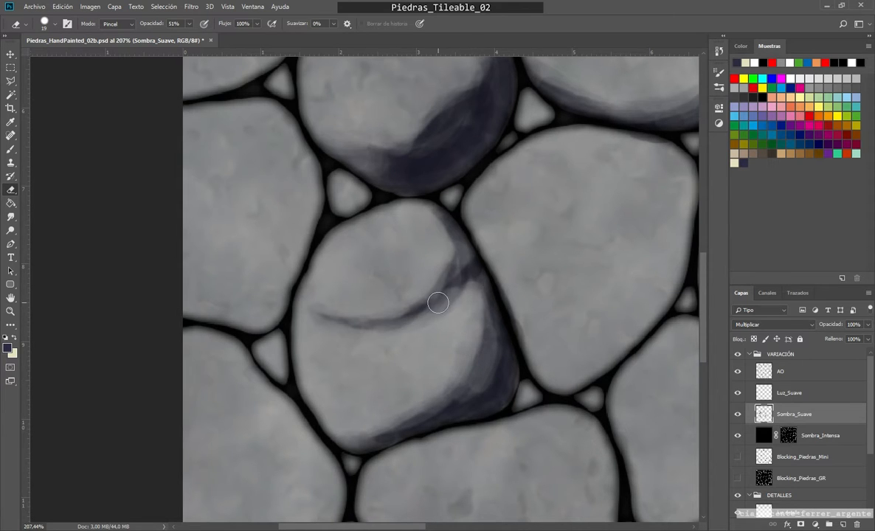
Step: Set the Eraser opacity to 100% and clean the shadow's outer edge along the creased stone's right border
{"action": "scroll", "coordinate": [447, 296], "scroll_direction": "down", "scroll_amount": 3}
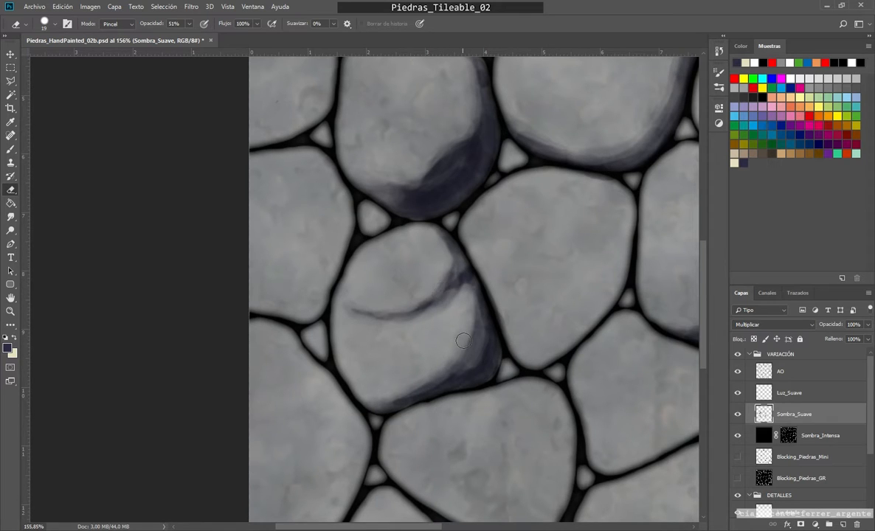
{"action": "scroll", "coordinate": [456, 317], "scroll_direction": "up", "scroll_amount": 3}
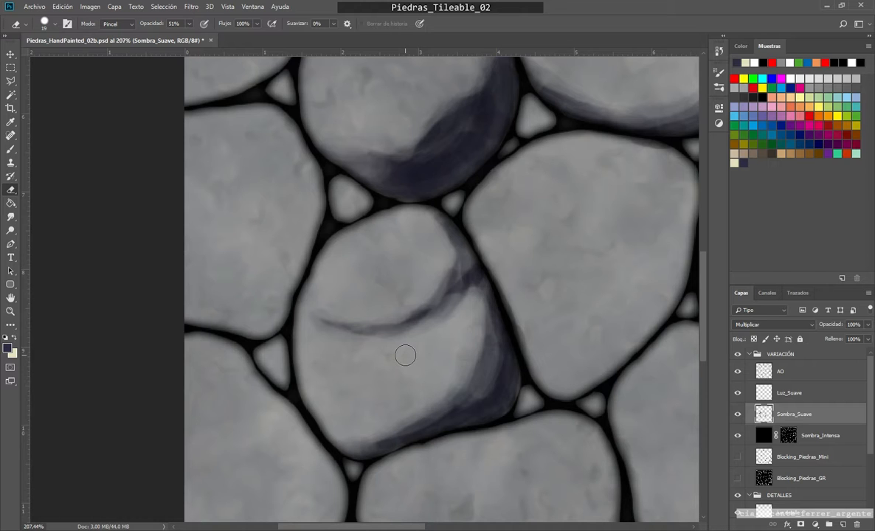
{"action": "scroll", "coordinate": [423, 344], "scroll_direction": "down", "scroll_amount": 3}
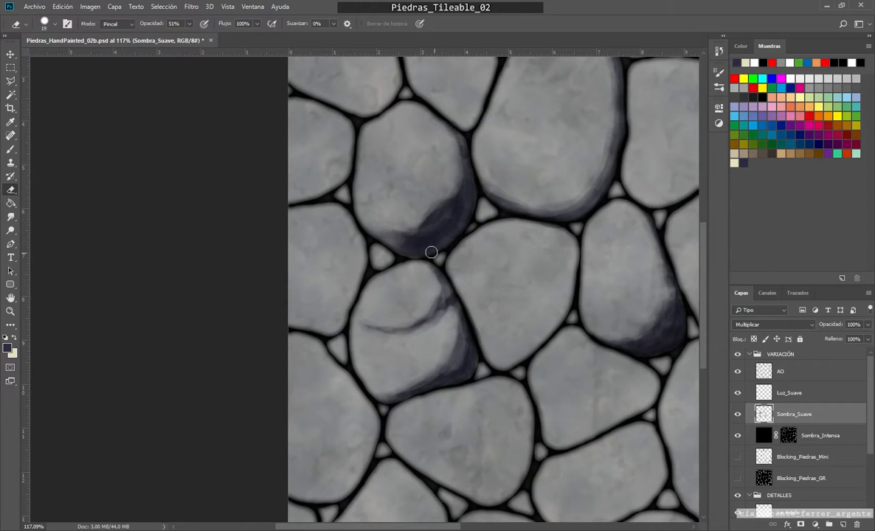
{"action": "scroll", "coordinate": [428, 304], "scroll_direction": "up", "scroll_amount": 3}
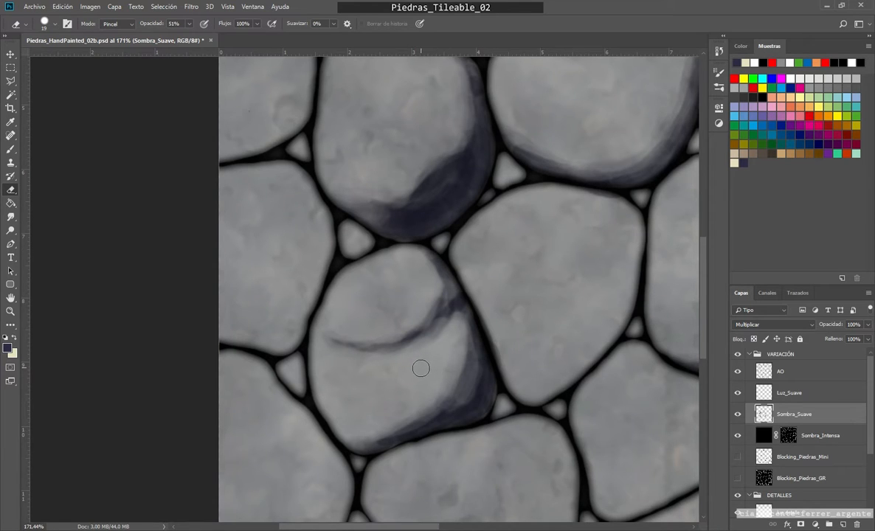
{"action": "scroll", "coordinate": [422, 363], "scroll_direction": "up", "scroll_amount": 3}
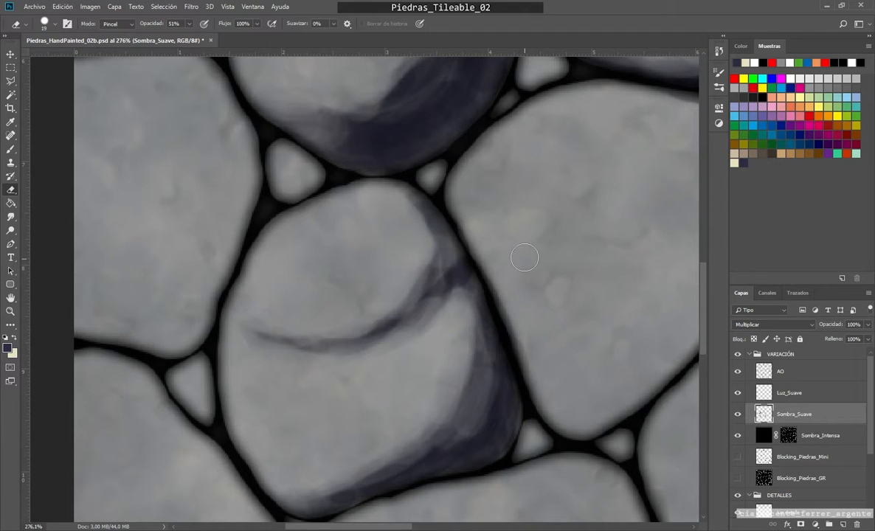
{"action": "left_click", "coordinate": [189, 24]}
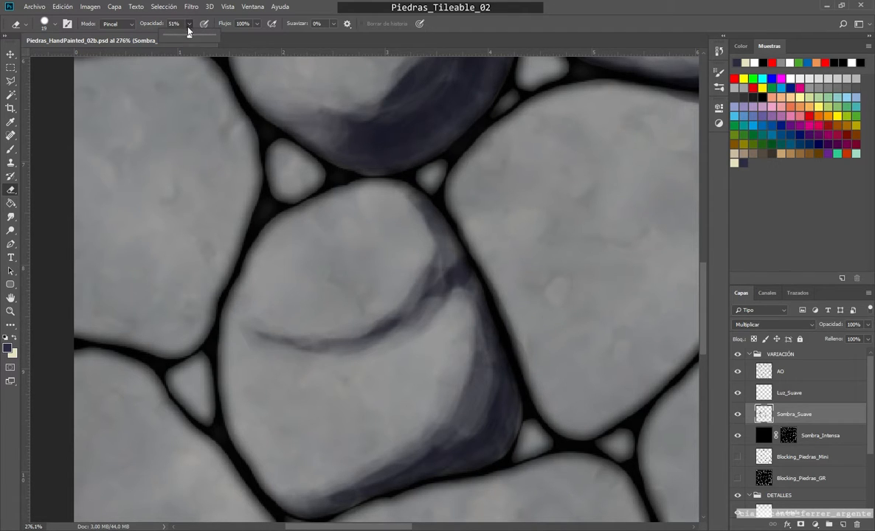
{"action": "left_click", "coordinate": [519, 323]}
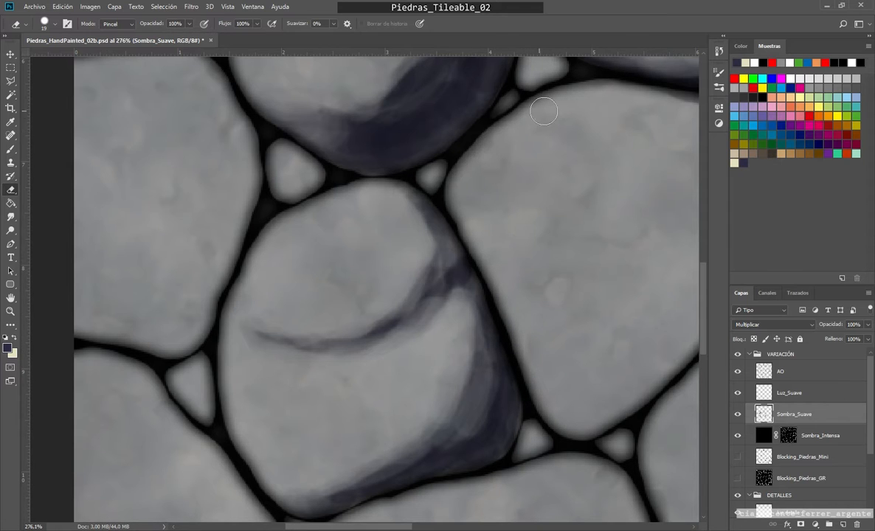
{"action": "scroll", "coordinate": [524, 310], "scroll_direction": "down", "scroll_amount": 4}
{"action": "scroll", "coordinate": [458, 459], "scroll_direction": "up", "scroll_amount": 5}
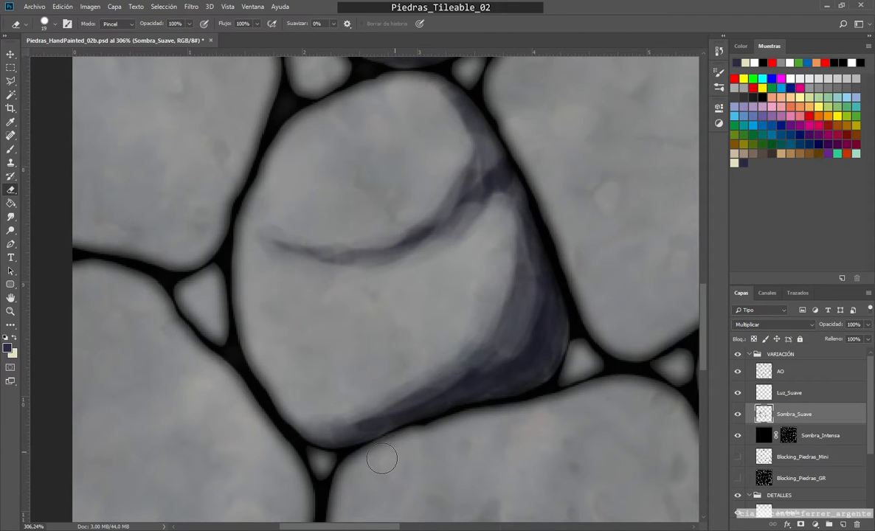
Step: Lighten the lower right shadows of the rounded stone and the narrow stone with the Eraser at 42 px and 45% opacity
{"action": "scroll", "coordinate": [426, 356], "scroll_direction": "down", "scroll_amount": 5}
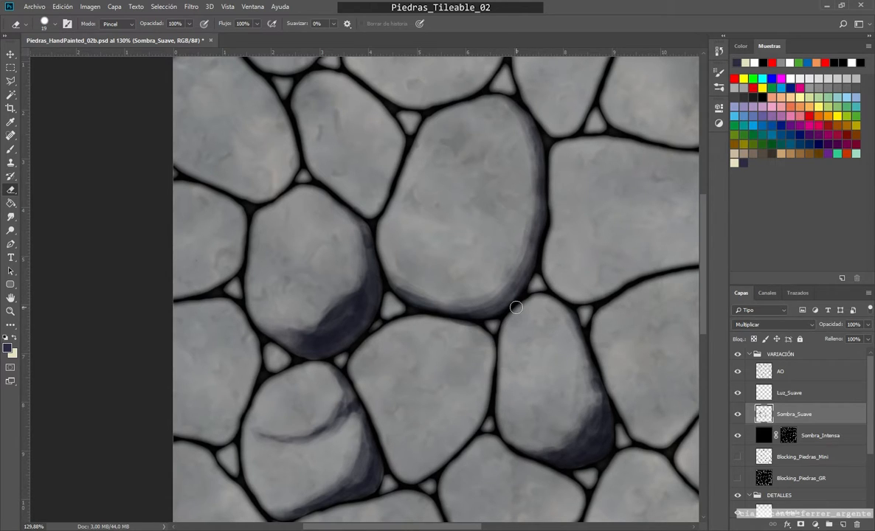
{"action": "scroll", "coordinate": [480, 316], "scroll_direction": "down", "scroll_amount": 3}
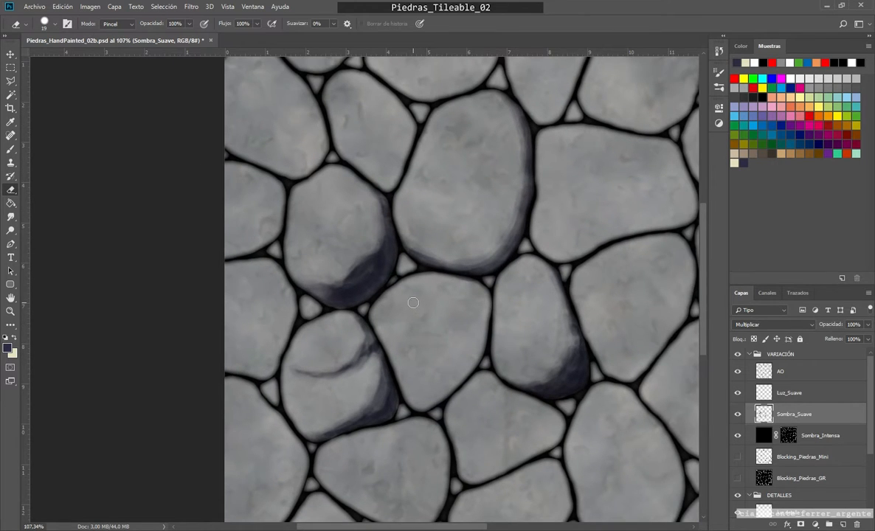
{"action": "scroll", "coordinate": [376, 304], "scroll_direction": "up", "scroll_amount": 2}
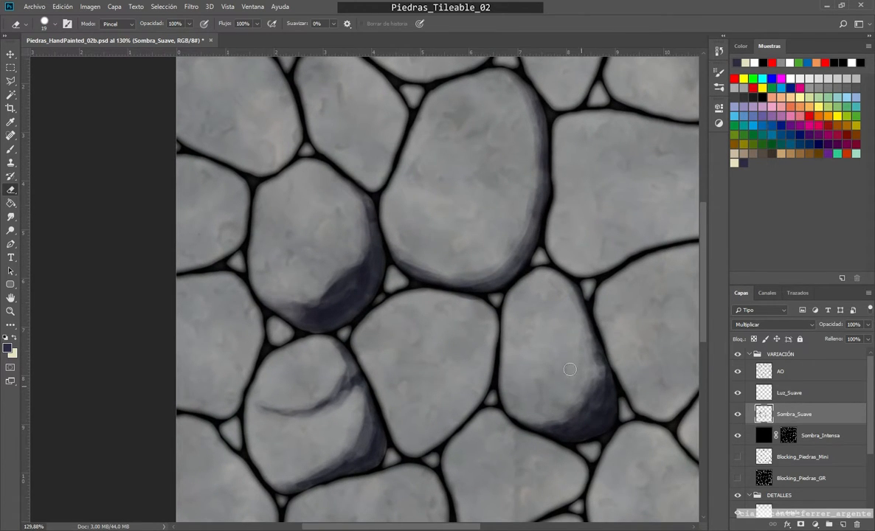
{"action": "scroll", "coordinate": [395, 307], "scroll_direction": "up", "scroll_amount": 1}
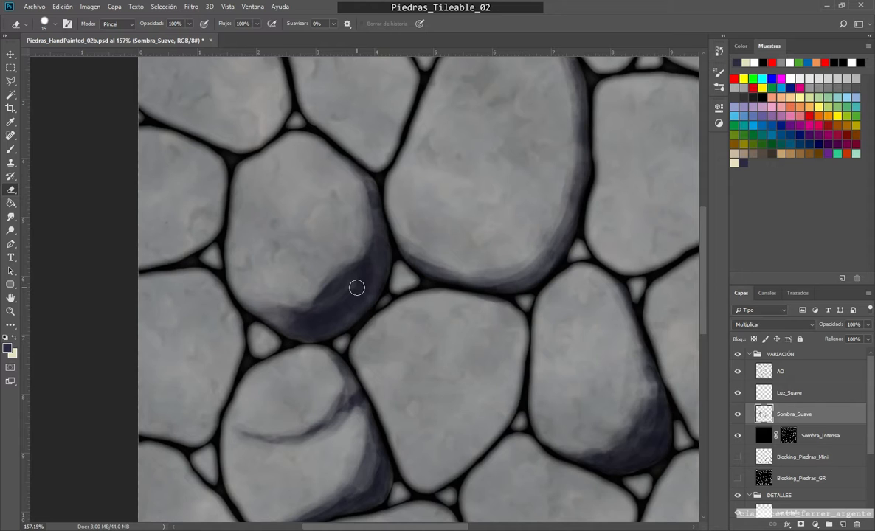
{"action": "scroll", "coordinate": [356, 287], "scroll_direction": "down", "scroll_amount": 1}
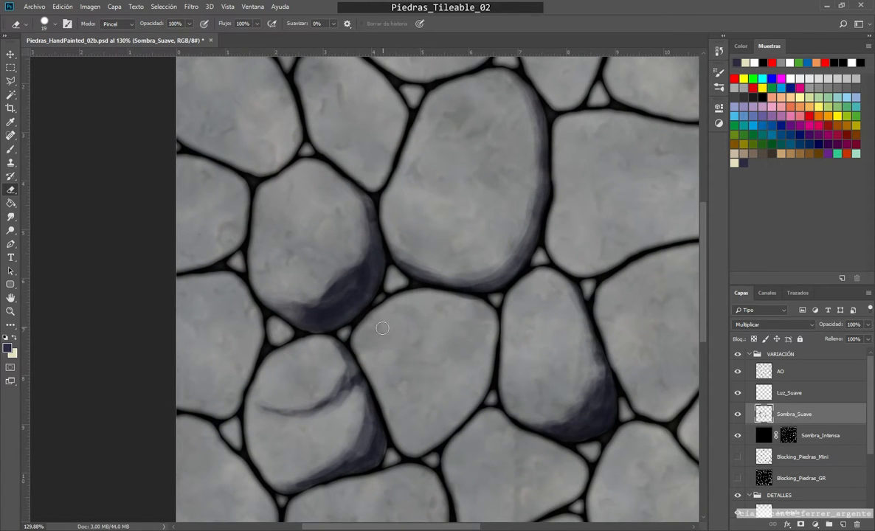
{"action": "right_click", "coordinate": [287, 229], "text": "alt"}
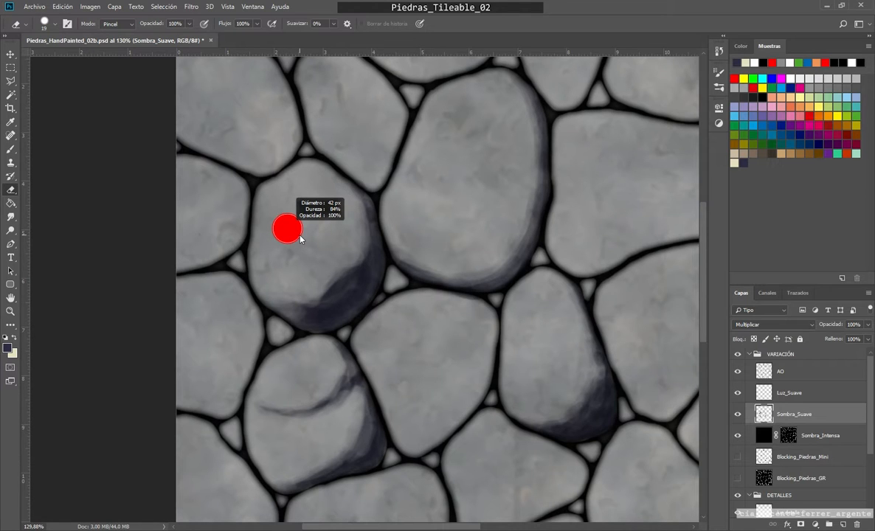
{"action": "left_click", "coordinate": [190, 24]}
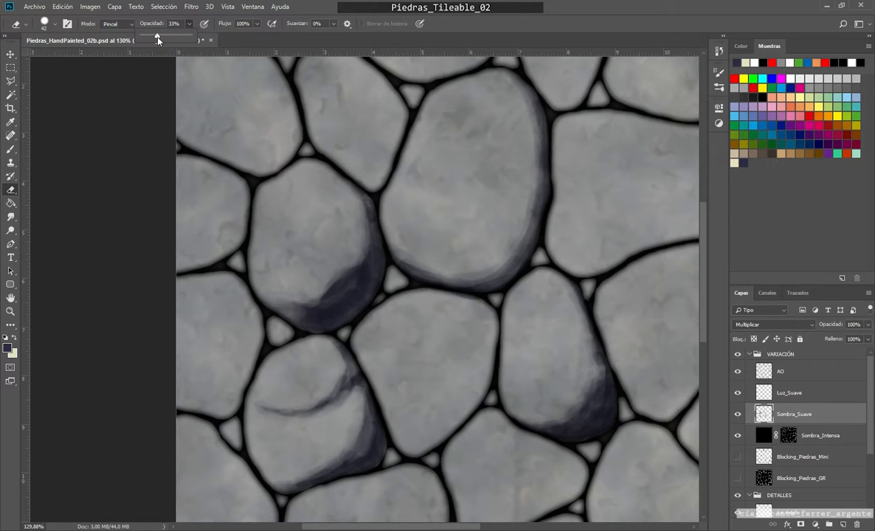
{"action": "left_click_drag", "start_coordinate": [159, 37], "coordinate": [164, 36]}
{"action": "left_click_drag", "start_coordinate": [330, 177], "coordinate": [334, 282]}
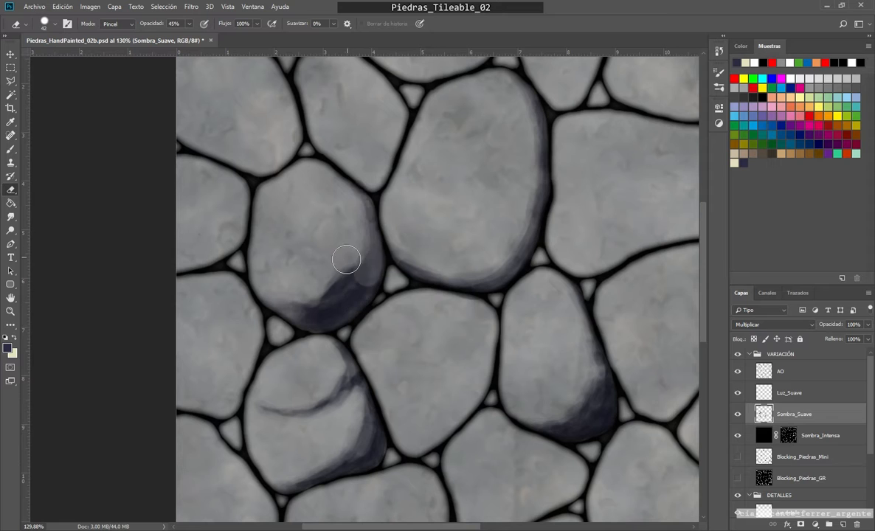
{"action": "mouse_move", "coordinate": [349, 201]}
{"action": "left_mouse_down"}
{"action": "mouse_move", "coordinate": [361, 244]}
{"action": "mouse_move", "coordinate": [305, 305]}
{"action": "mouse_move", "coordinate": [277, 307]}
{"action": "mouse_move", "coordinate": [325, 317]}
{"action": "left_mouse_up"}
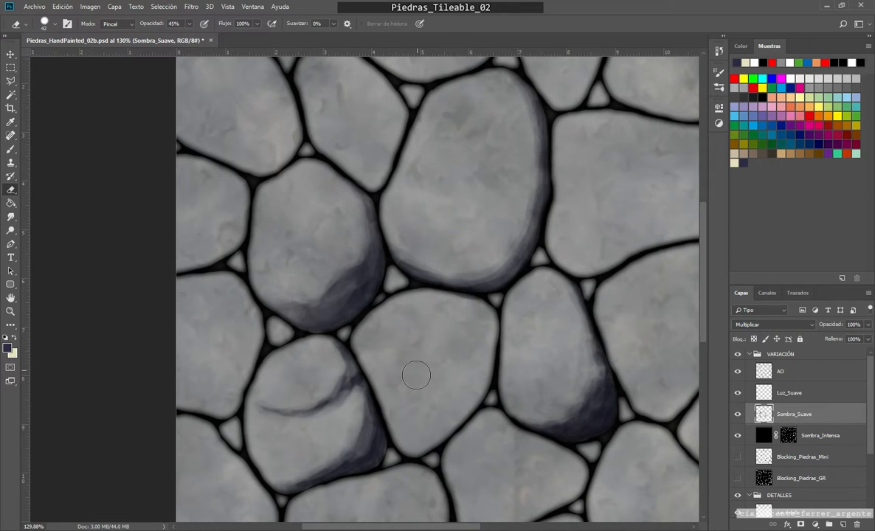
{"action": "mouse_move", "coordinate": [582, 332]}
{"action": "left_mouse_down"}
{"action": "mouse_move", "coordinate": [593, 377]}
{"action": "mouse_move", "coordinate": [593, 349]}
{"action": "mouse_move", "coordinate": [550, 424]}
{"action": "mouse_move", "coordinate": [582, 409]}
{"action": "mouse_move", "coordinate": [527, 416]}
{"action": "mouse_move", "coordinate": [585, 391]}
{"action": "left_mouse_up"}
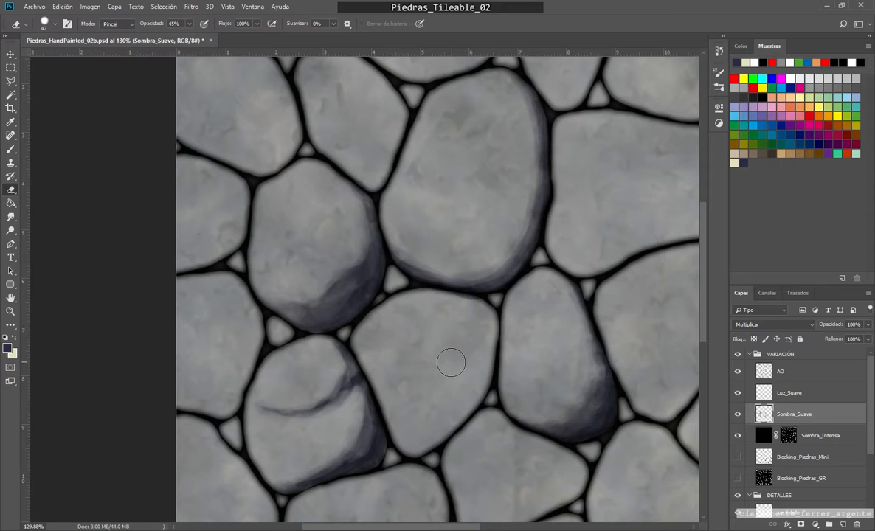
Step: On the Luz_Suave layer, paint a cream light along the narrow stone's upper and left edges with the brush at 15 px and 55% opacity
{"action": "scroll", "coordinate": [461, 381], "scroll_direction": "down", "scroll_amount": 3, "text": "alt"}
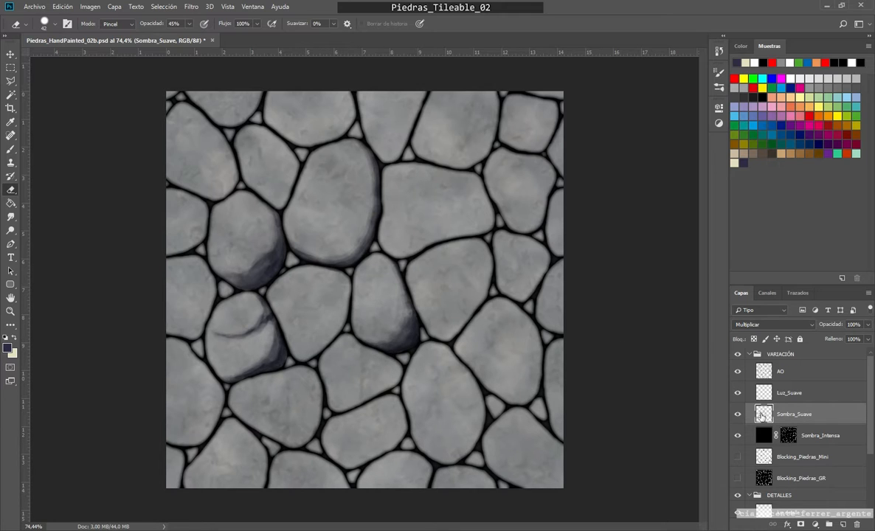
{"action": "left_click", "coordinate": [789, 395]}
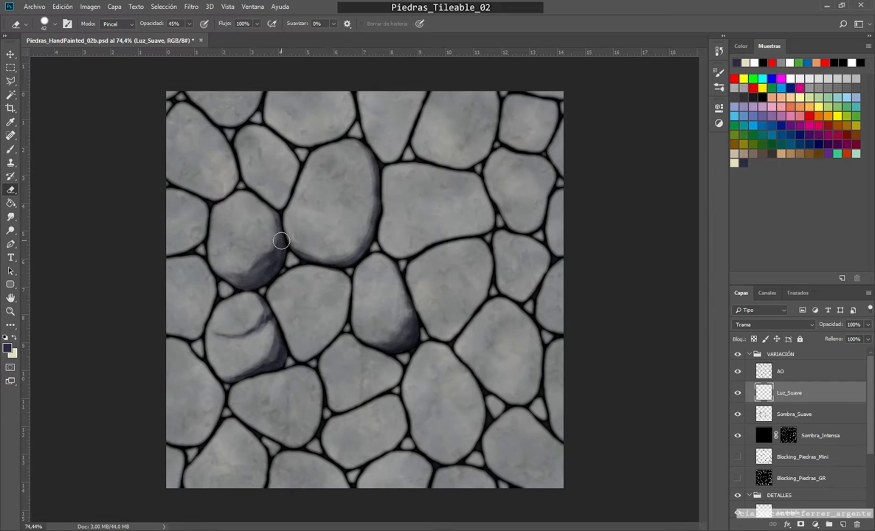
{"action": "key", "text": "x"}
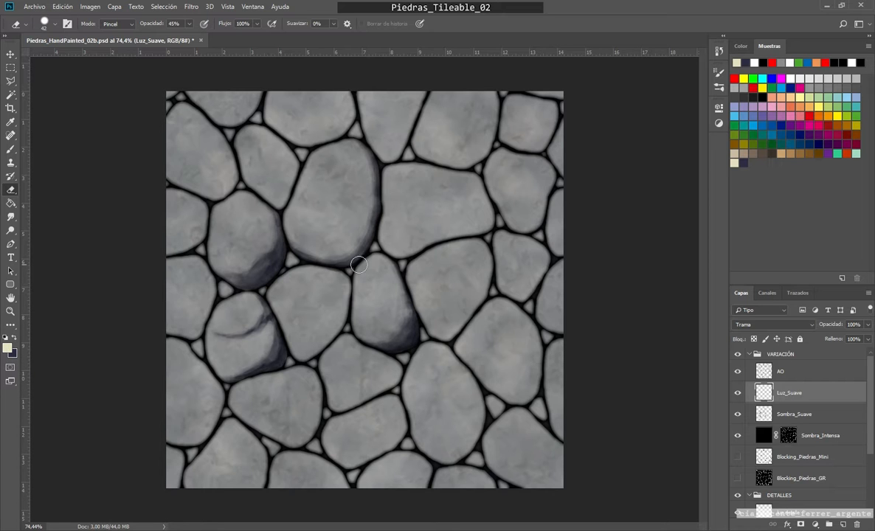
{"action": "scroll", "coordinate": [370, 279], "scroll_direction": "up", "scroll_amount": 6}
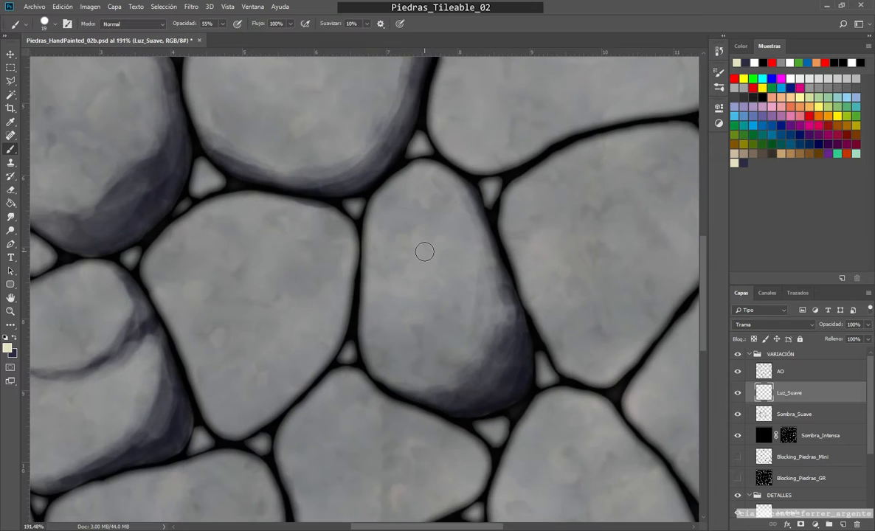
{"action": "key", "text": "b"}
{"action": "right_click", "coordinate": [424, 245], "text": "alt"}
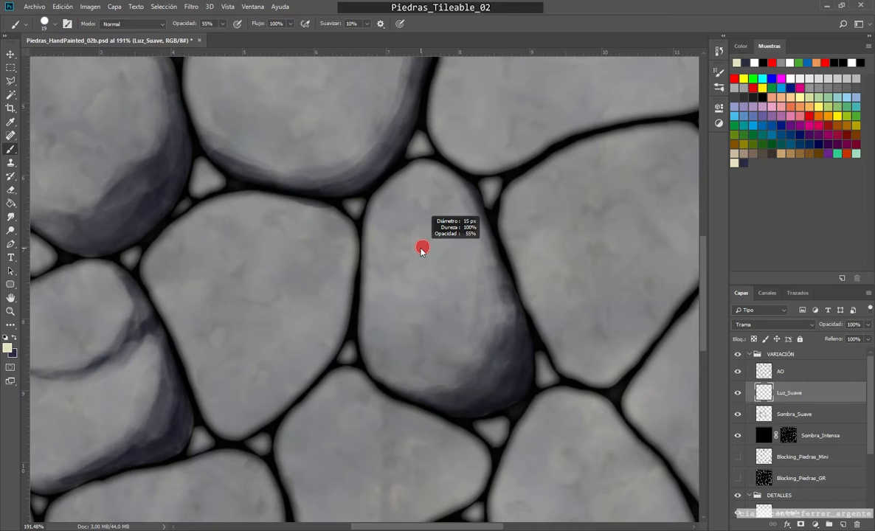
{"action": "mouse_move", "coordinate": [425, 170]}
{"action": "left_mouse_down"}
{"action": "mouse_move", "coordinate": [390, 183]}
{"action": "mouse_move", "coordinate": [372, 222]}
{"action": "mouse_move", "coordinate": [364, 347]}
{"action": "mouse_move", "coordinate": [366, 299]}
{"action": "mouse_move", "coordinate": [363, 310]}
{"action": "mouse_move", "coordinate": [394, 212]}
{"action": "mouse_move", "coordinate": [424, 182]}
{"action": "mouse_move", "coordinate": [482, 239]}
{"action": "left_mouse_up"}
{"action": "mouse_move", "coordinate": [435, 176]}
{"action": "left_mouse_down"}
{"action": "mouse_move", "coordinate": [377, 201]}
{"action": "mouse_move", "coordinate": [367, 282]}
{"action": "mouse_move", "coordinate": [398, 181]}
{"action": "mouse_move", "coordinate": [391, 198]}
{"action": "mouse_move", "coordinate": [423, 200]}
{"action": "mouse_move", "coordinate": [388, 192]}
{"action": "mouse_move", "coordinate": [397, 183]}
{"action": "mouse_move", "coordinate": [409, 194]}
{"action": "mouse_move", "coordinate": [418, 183]}
{"action": "mouse_move", "coordinate": [390, 188]}
{"action": "mouse_move", "coordinate": [414, 170]}
{"action": "mouse_move", "coordinate": [452, 180]}
{"action": "left_mouse_up"}
{"action": "mouse_move", "coordinate": [371, 233]}
{"action": "left_mouse_down"}
{"action": "mouse_move", "coordinate": [362, 315]}
{"action": "mouse_move", "coordinate": [371, 321]}
{"action": "mouse_move", "coordinate": [389, 234]}
{"action": "mouse_move", "coordinate": [382, 212]}
{"action": "mouse_move", "coordinate": [410, 191]}
{"action": "left_mouse_up"}
Step: Fade the inner border of the narrow stone's light with the Eraser at 45% opacity, reducing its size to 23 px
{"action": "key", "text": "e"}
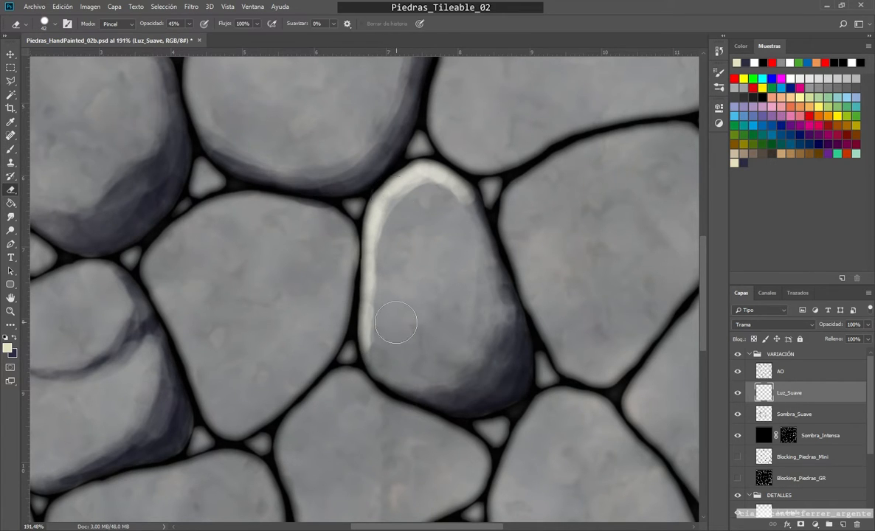
{"action": "left_click_drag", "start_coordinate": [435, 269], "coordinate": [426, 271]}
{"action": "mouse_move", "coordinate": [474, 215]}
{"action": "left_mouse_down"}
{"action": "mouse_move", "coordinate": [432, 178]}
{"action": "mouse_move", "coordinate": [392, 170]}
{"action": "left_mouse_up"}
{"action": "mouse_move", "coordinate": [395, 252]}
{"action": "left_mouse_down"}
{"action": "mouse_move", "coordinate": [404, 276]}
{"action": "mouse_move", "coordinate": [373, 258]}
{"action": "mouse_move", "coordinate": [384, 207]}
{"action": "mouse_move", "coordinate": [384, 386]}
{"action": "left_mouse_up"}
{"action": "mouse_move", "coordinate": [415, 189]}
{"action": "left_mouse_down"}
{"action": "mouse_move", "coordinate": [394, 217]}
{"action": "mouse_move", "coordinate": [391, 265]}
{"action": "mouse_move", "coordinate": [383, 221]}
{"action": "mouse_move", "coordinate": [381, 291]}
{"action": "mouse_move", "coordinate": [352, 428]}
{"action": "mouse_move", "coordinate": [391, 211]}
{"action": "left_mouse_up"}
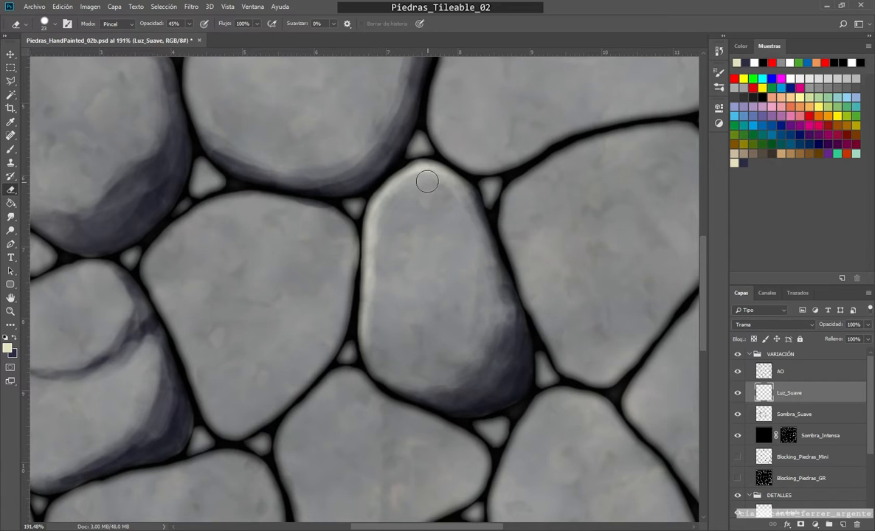
Step: Switch to the Sombra_Suave layer and set the Eraser opacity to 100%
{"action": "scroll", "coordinate": [376, 260], "scroll_direction": "up", "scroll_amount": 1}
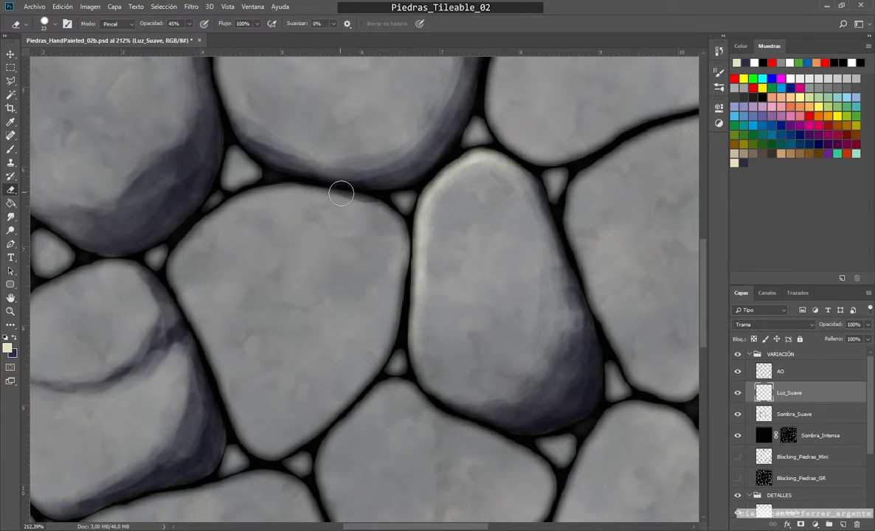
{"action": "left_click", "coordinate": [793, 416]}
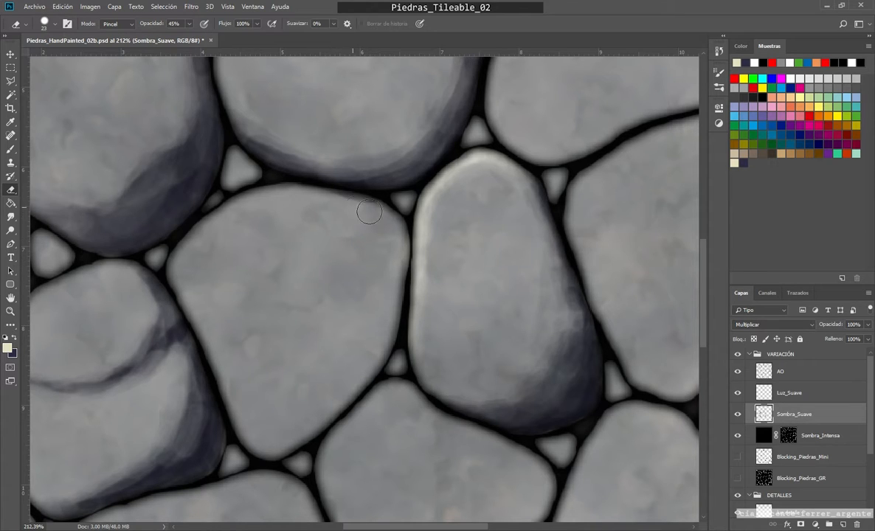
{"action": "left_click", "coordinate": [189, 26]}
{"action": "left_click", "coordinate": [362, 227]}
{"action": "scroll", "coordinate": [258, 182], "scroll_direction": "down", "scroll_amount": 6}
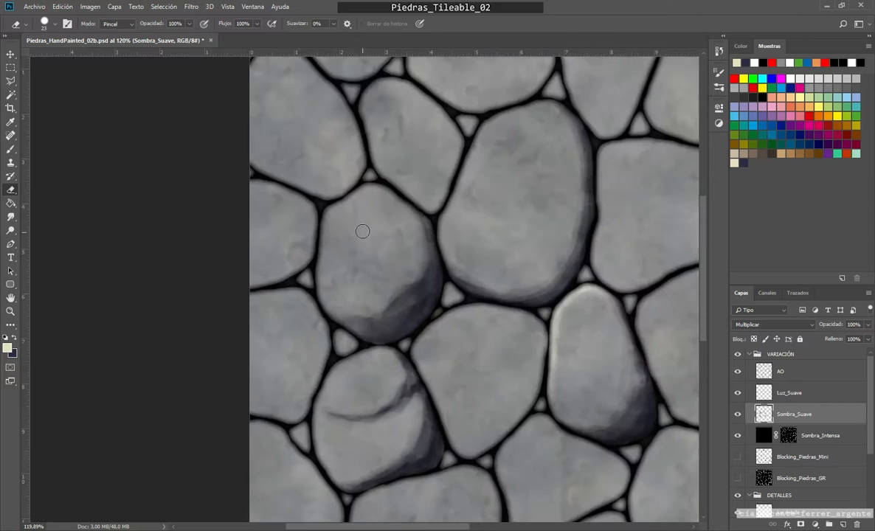
{"action": "scroll", "coordinate": [360, 231], "scroll_direction": "up", "scroll_amount": 5}
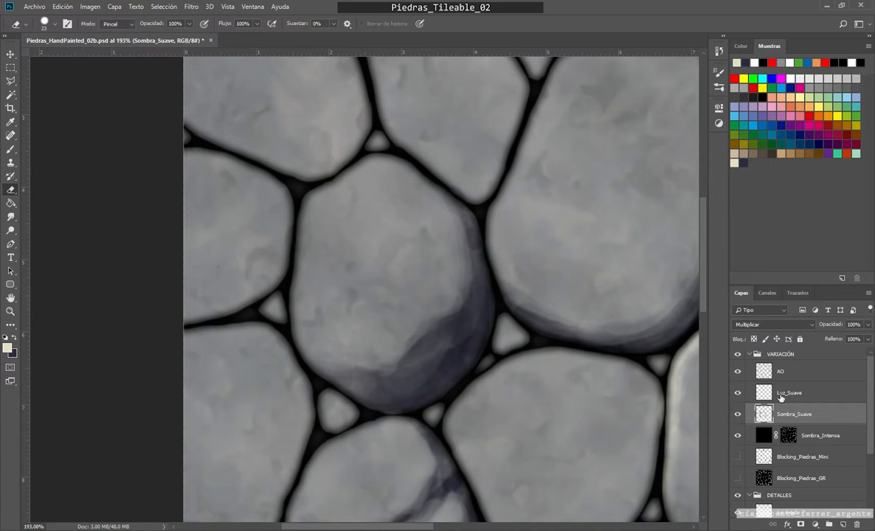
Step: On the Luz_Suave layer, paint a cream light along the rounded stone's upper and left edges at 19 px, trimming its inner border with the Eraser
{"action": "left_click", "coordinate": [781, 395]}
{"action": "key", "text": "b"}
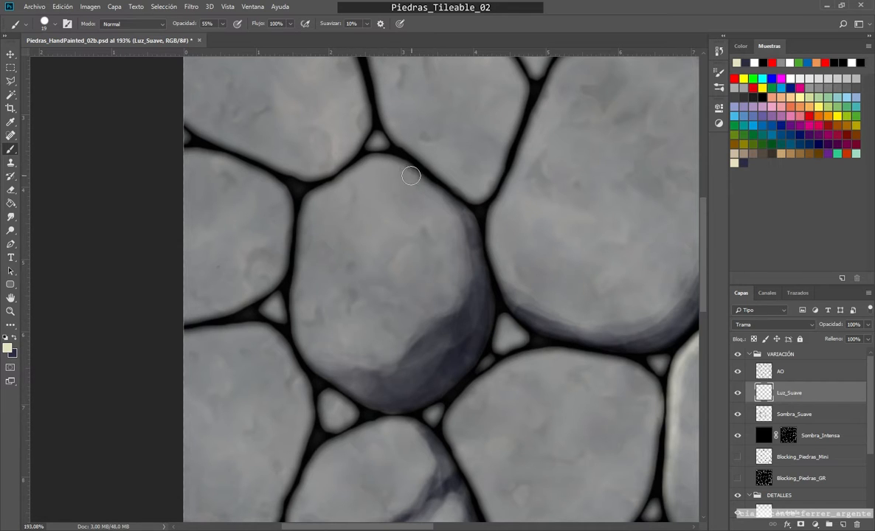
{"action": "mouse_move", "coordinate": [411, 175]}
{"action": "left_mouse_down"}
{"action": "mouse_move", "coordinate": [377, 162]}
{"action": "mouse_move", "coordinate": [310, 198]}
{"action": "mouse_move", "coordinate": [296, 289]}
{"action": "mouse_move", "coordinate": [334, 195]}
{"action": "mouse_move", "coordinate": [302, 308]}
{"action": "mouse_move", "coordinate": [303, 349]}
{"action": "mouse_move", "coordinate": [298, 310]}
{"action": "mouse_move", "coordinate": [335, 196]}
{"action": "mouse_move", "coordinate": [406, 177]}
{"action": "mouse_move", "coordinate": [428, 182]}
{"action": "mouse_move", "coordinate": [369, 178]}
{"action": "left_mouse_up"}
{"action": "key", "text": "e"}
{"action": "mouse_move", "coordinate": [428, 192]}
{"action": "left_mouse_down"}
{"action": "mouse_move", "coordinate": [373, 172]}
{"action": "mouse_move", "coordinate": [325, 214]}
{"action": "mouse_move", "coordinate": [328, 258]}
{"action": "mouse_move", "coordinate": [311, 314]}
{"action": "left_mouse_up"}
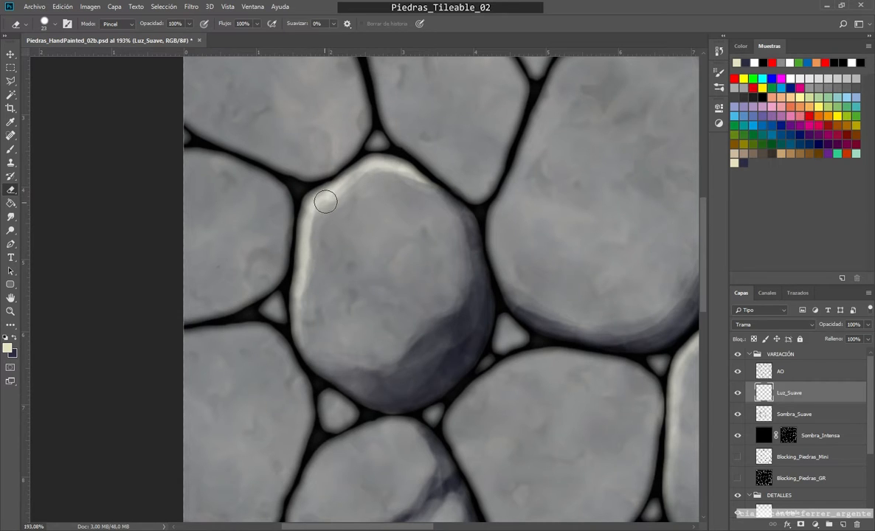
{"action": "left_click_drag", "start_coordinate": [326, 201], "coordinate": [319, 230]}
Step: Widen and brighten the light on the rounded stone's upper left edge with the brush at 19 px and 55% opacity
{"action": "key", "text": "b"}
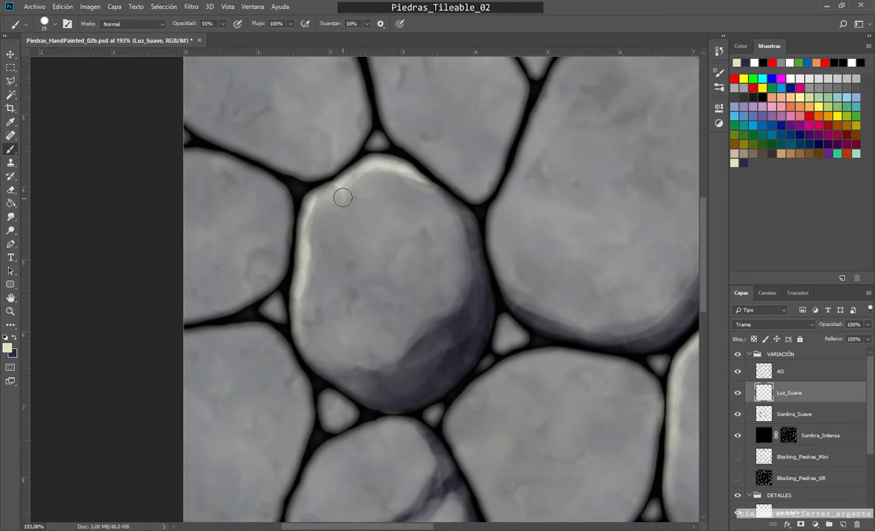
{"action": "mouse_move", "coordinate": [324, 206]}
{"action": "left_mouse_down"}
{"action": "mouse_move", "coordinate": [310, 269]}
{"action": "mouse_move", "coordinate": [331, 204]}
{"action": "mouse_move", "coordinate": [314, 222]}
{"action": "left_mouse_up"}
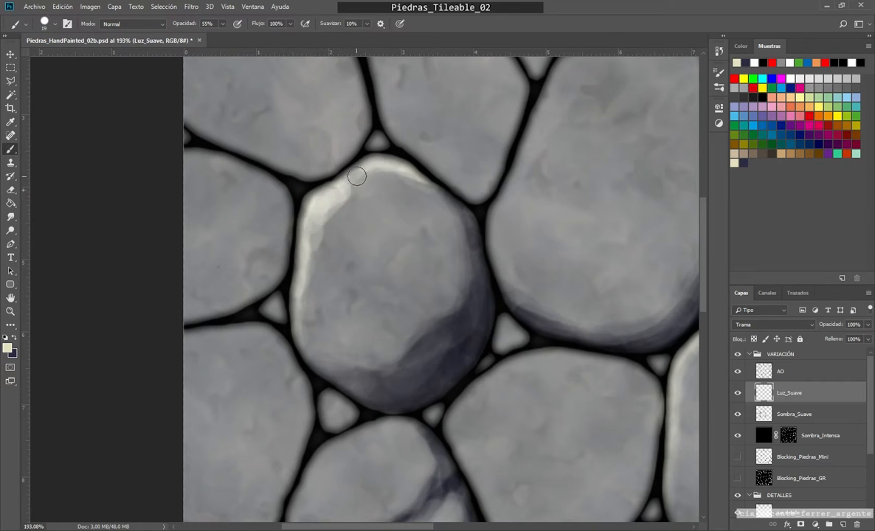
{"action": "mouse_move", "coordinate": [357, 176]}
{"action": "left_mouse_down"}
{"action": "mouse_move", "coordinate": [338, 196]}
{"action": "mouse_move", "coordinate": [315, 263]}
{"action": "left_mouse_up"}
{"action": "mouse_move", "coordinate": [321, 209]}
{"action": "left_mouse_down"}
{"action": "mouse_move", "coordinate": [321, 237]}
{"action": "mouse_move", "coordinate": [355, 185]}
{"action": "mouse_move", "coordinate": [385, 177]}
{"action": "mouse_move", "coordinate": [372, 172]}
{"action": "mouse_move", "coordinate": [323, 224]}
{"action": "mouse_move", "coordinate": [298, 316]}
{"action": "left_mouse_up"}
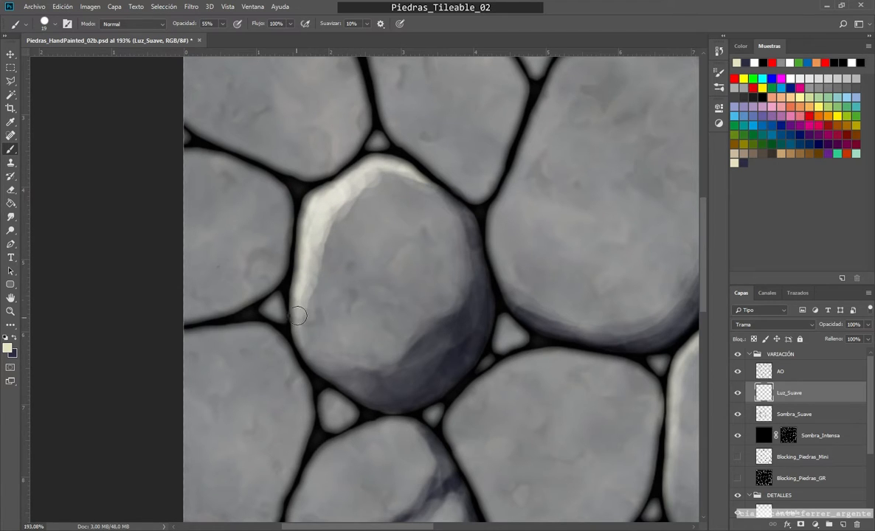
{"action": "mouse_move", "coordinate": [329, 223]}
{"action": "left_mouse_down"}
{"action": "mouse_move", "coordinate": [398, 172]}
{"action": "mouse_move", "coordinate": [335, 213]}
{"action": "mouse_move", "coordinate": [362, 198]}
{"action": "mouse_move", "coordinate": [313, 250]}
{"action": "left_mouse_up"}
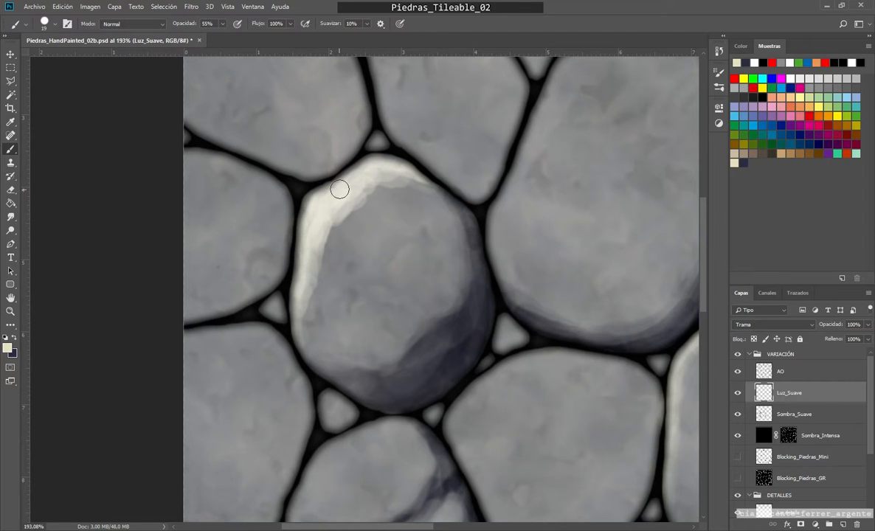
{"action": "left_click_drag", "start_coordinate": [297, 301], "coordinate": [294, 325]}
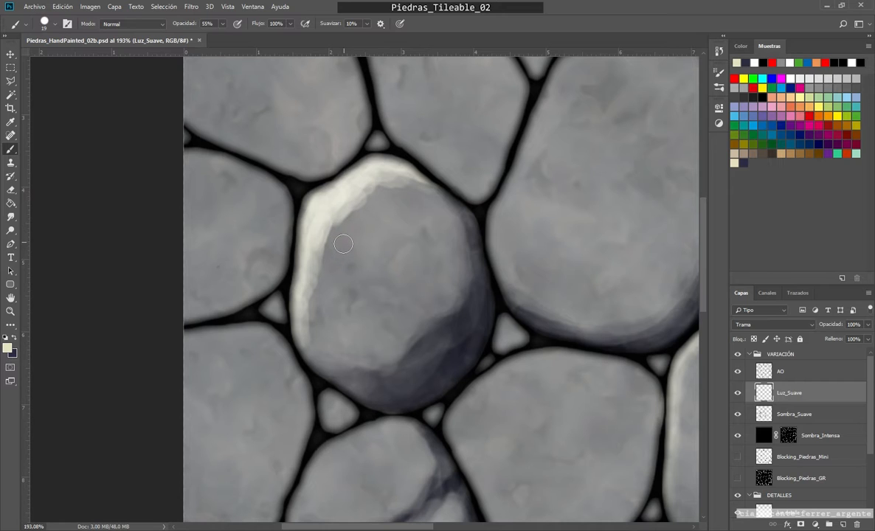
Step: Thin the inner border of the rounded stone's widened light with the Eraser at 23 px and 100% opacity
{"action": "key", "text": "e"}
{"action": "mouse_move", "coordinate": [430, 195]}
{"action": "left_mouse_down"}
{"action": "mouse_move", "coordinate": [336, 194]}
{"action": "mouse_move", "coordinate": [361, 175]}
{"action": "mouse_move", "coordinate": [329, 224]}
{"action": "mouse_move", "coordinate": [344, 189]}
{"action": "mouse_move", "coordinate": [313, 260]}
{"action": "mouse_move", "coordinate": [327, 286]}
{"action": "mouse_move", "coordinate": [325, 233]}
{"action": "mouse_move", "coordinate": [322, 277]}
{"action": "left_mouse_up"}
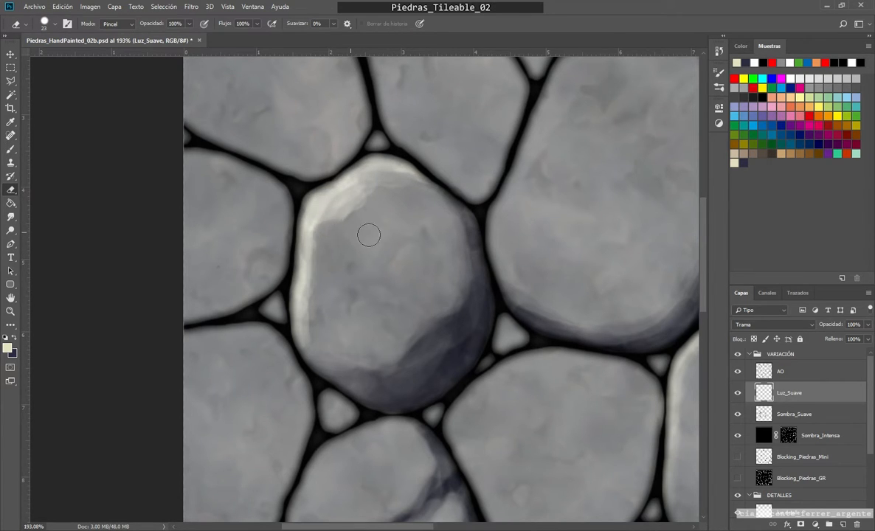
{"action": "mouse_move", "coordinate": [407, 196]}
{"action": "left_mouse_down"}
{"action": "mouse_move", "coordinate": [336, 219]}
{"action": "mouse_move", "coordinate": [323, 232]}
{"action": "mouse_move", "coordinate": [325, 299]}
{"action": "left_mouse_up"}
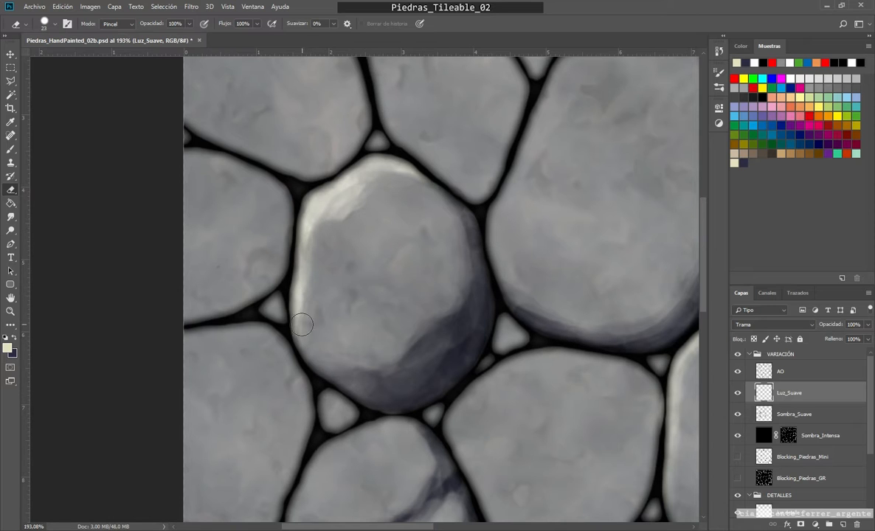
Step: Soften the rounded stone's light with the Eraser at 39 px and 48% opacity
{"action": "scroll", "coordinate": [382, 348], "scroll_direction": "down", "scroll_amount": 5}
{"action": "scroll", "coordinate": [357, 330], "scroll_direction": "up", "scroll_amount": 3}
{"action": "left_click_drag", "start_coordinate": [402, 352], "coordinate": [411, 353]}
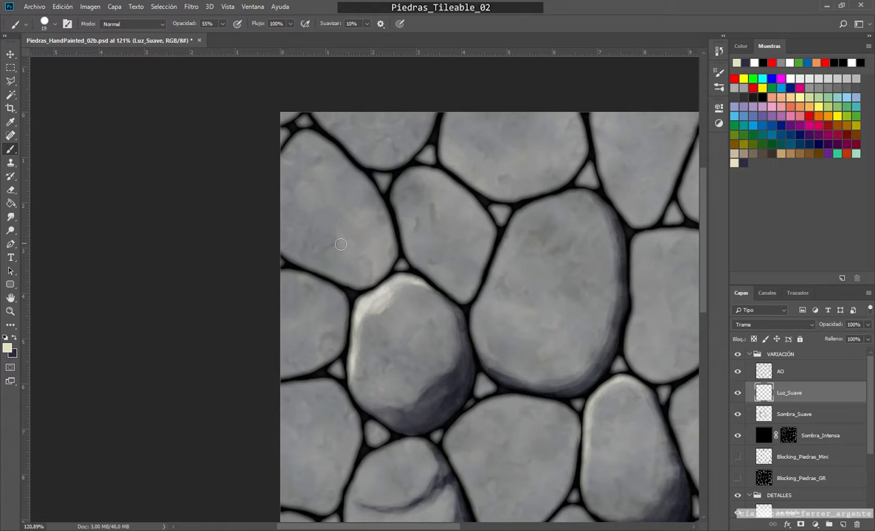
{"action": "key", "text": "e"}
{"action": "left_click", "coordinate": [189, 23]}
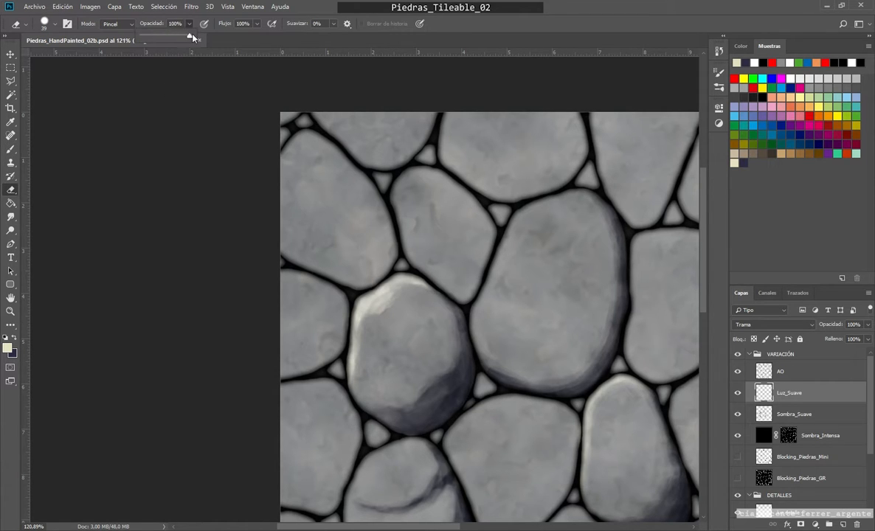
{"action": "left_click_drag", "start_coordinate": [408, 291], "coordinate": [357, 338]}
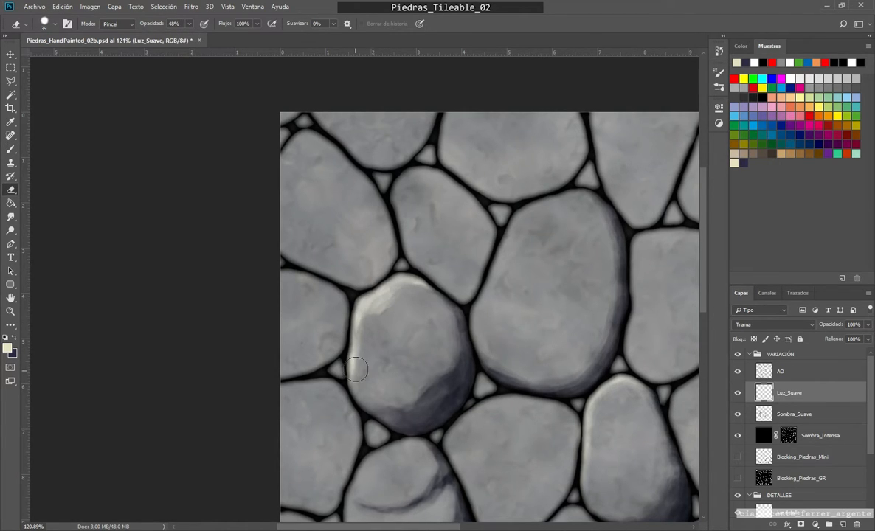
{"action": "left_click_drag", "start_coordinate": [398, 312], "coordinate": [369, 346]}
Step: Paint a broad cream light along the large stone's upper left side at 19 px and 55% opacity, softening it with the Eraser at 48%
{"action": "scroll", "coordinate": [543, 286], "scroll_direction": "up", "scroll_amount": 1}
{"action": "mouse_move", "coordinate": [544, 286]}
{"action": "left_mouse_down"}
{"action": "mouse_move", "coordinate": [429, 257]}
{"action": "mouse_move", "coordinate": [430, 278]}
{"action": "left_mouse_up"}
{"action": "key", "text": "b"}
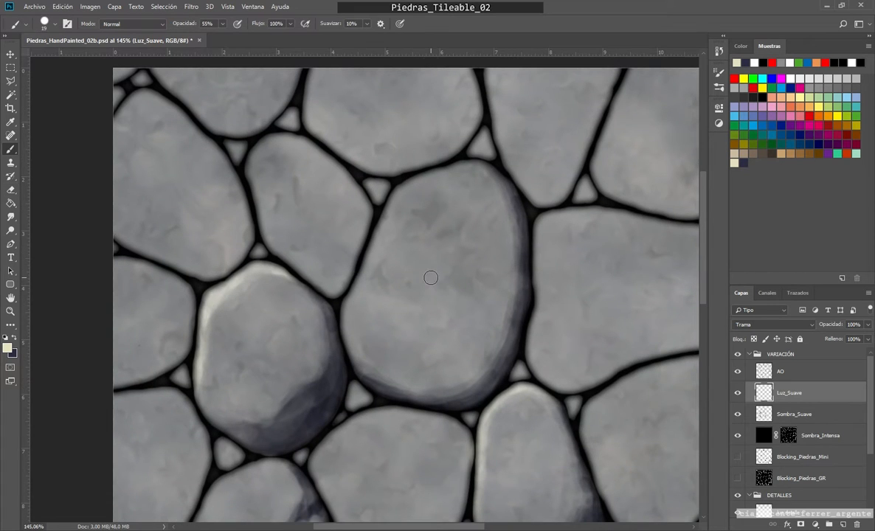
{"action": "mouse_move", "coordinate": [456, 173]}
{"action": "left_mouse_down"}
{"action": "mouse_move", "coordinate": [443, 168]}
{"action": "mouse_move", "coordinate": [373, 228]}
{"action": "mouse_move", "coordinate": [346, 292]}
{"action": "mouse_move", "coordinate": [347, 236]}
{"action": "mouse_move", "coordinate": [367, 261]}
{"action": "mouse_move", "coordinate": [374, 175]}
{"action": "mouse_move", "coordinate": [443, 151]}
{"action": "mouse_move", "coordinate": [373, 174]}
{"action": "mouse_move", "coordinate": [391, 267]}
{"action": "mouse_move", "coordinate": [325, 310]}
{"action": "mouse_move", "coordinate": [362, 192]}
{"action": "mouse_move", "coordinate": [413, 159]}
{"action": "left_mouse_up"}
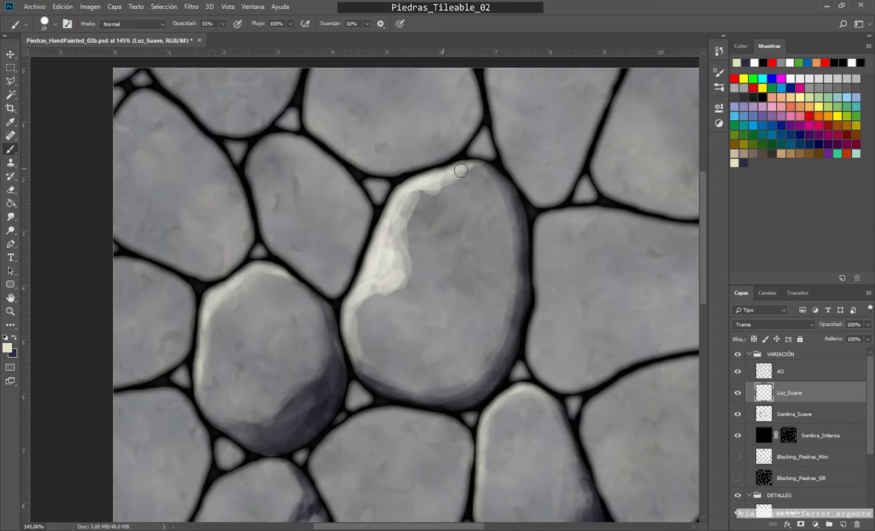
{"action": "key", "text": "e"}
{"action": "mouse_move", "coordinate": [439, 200]}
{"action": "left_mouse_down"}
{"action": "mouse_move", "coordinate": [389, 270]}
{"action": "mouse_move", "coordinate": [408, 220]}
{"action": "mouse_move", "coordinate": [395, 294]}
{"action": "mouse_move", "coordinate": [421, 271]}
{"action": "mouse_move", "coordinate": [427, 196]}
{"action": "mouse_move", "coordinate": [414, 253]}
{"action": "mouse_move", "coordinate": [366, 317]}
{"action": "left_mouse_up"}
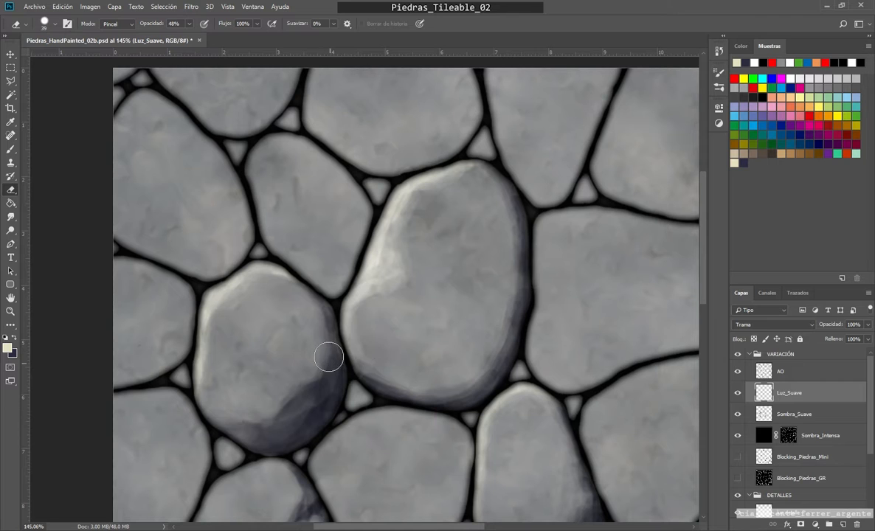
Step: Reinforce the light along the large stone's left edge with the brush, and blend it with the Eraser at 39 px and 48% opacity
{"action": "scroll", "coordinate": [359, 279], "scroll_direction": "up", "scroll_amount": 1}
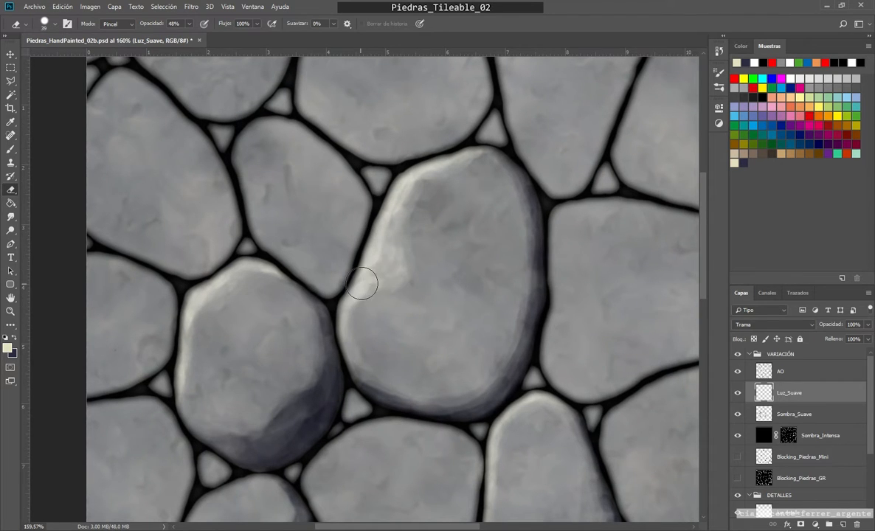
{"action": "key", "text": "b"}
{"action": "mouse_move", "coordinate": [351, 295]}
{"action": "left_mouse_down"}
{"action": "mouse_move", "coordinate": [350, 338]}
{"action": "mouse_move", "coordinate": [360, 287]}
{"action": "mouse_move", "coordinate": [385, 244]}
{"action": "mouse_move", "coordinate": [363, 285]}
{"action": "left_mouse_up"}
{"action": "key", "text": "e"}
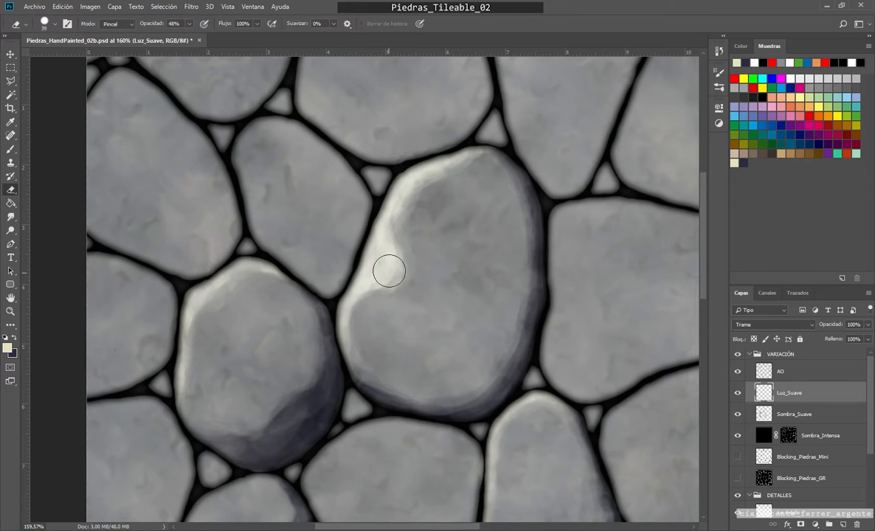
{"action": "left_click_drag", "start_coordinate": [396, 202], "coordinate": [355, 306]}
{"action": "left_click_drag", "start_coordinate": [369, 267], "coordinate": [360, 308]}
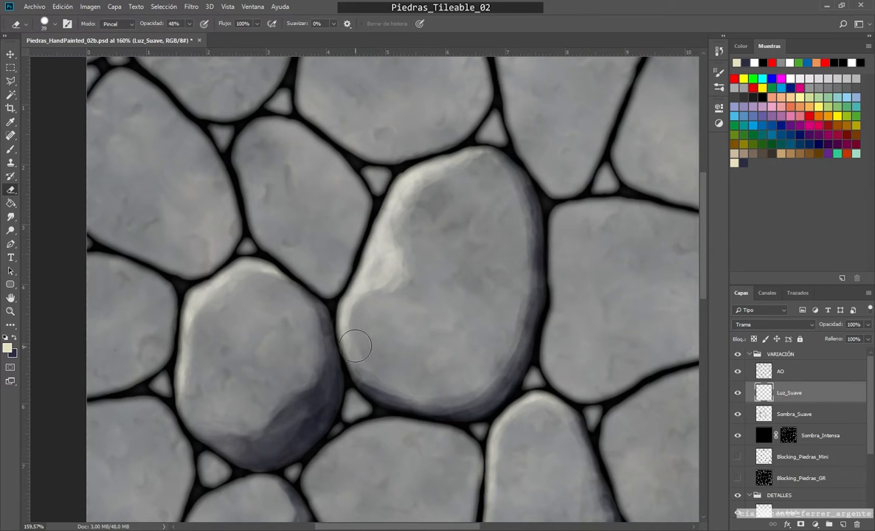
{"action": "key", "text": "b"}
{"action": "key", "text": "e"}
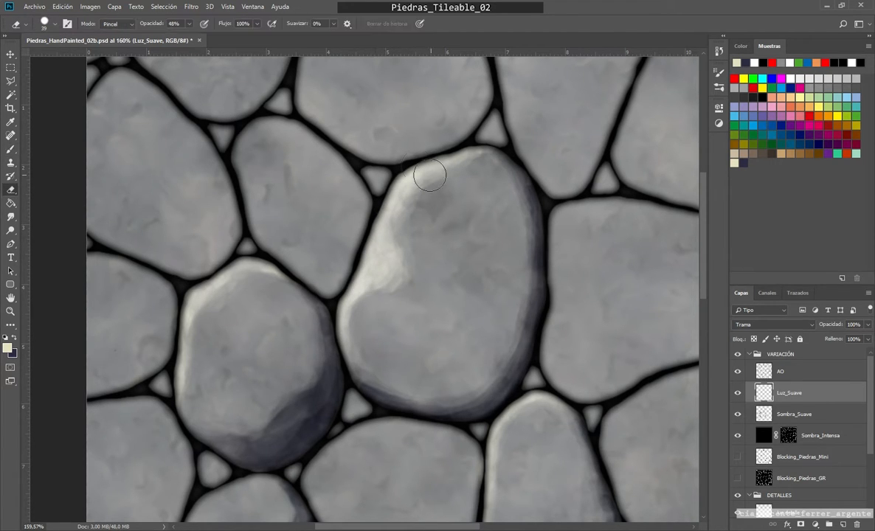
Step: Examine the lights and shadows of the four shaded stones up close and against the whole texture
{"action": "scroll", "coordinate": [359, 345], "scroll_direction": "down", "scroll_amount": 3}
{"action": "left_click_drag", "start_coordinate": [471, 375], "coordinate": [476, 342]}
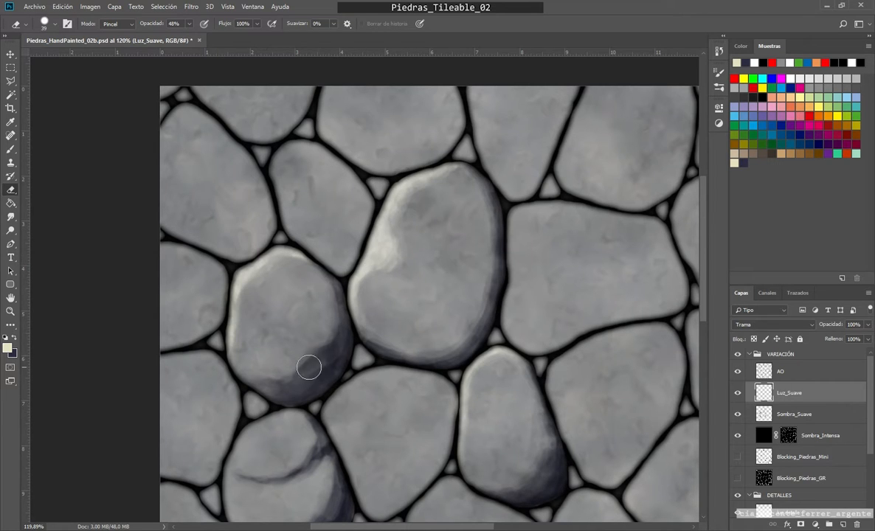
{"action": "scroll", "coordinate": [318, 363], "scroll_direction": "down", "scroll_amount": 2}
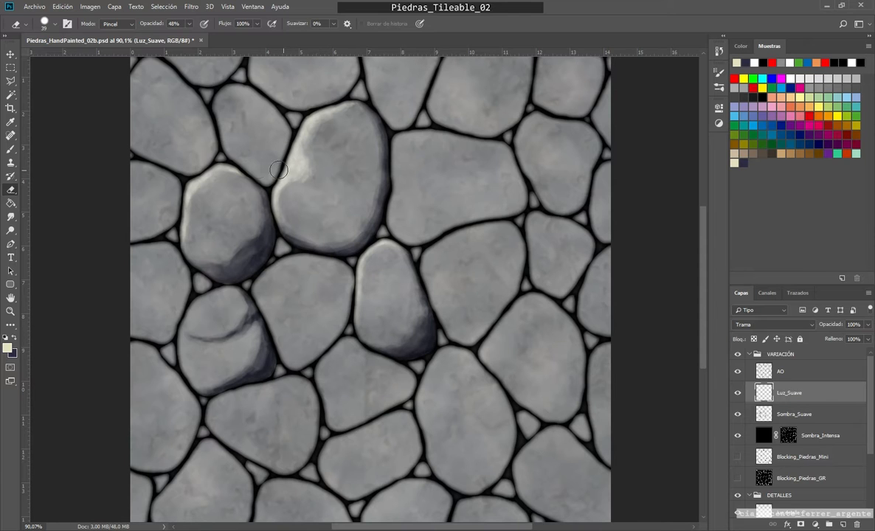
{"action": "scroll", "coordinate": [253, 257], "scroll_direction": "up", "scroll_amount": 1}
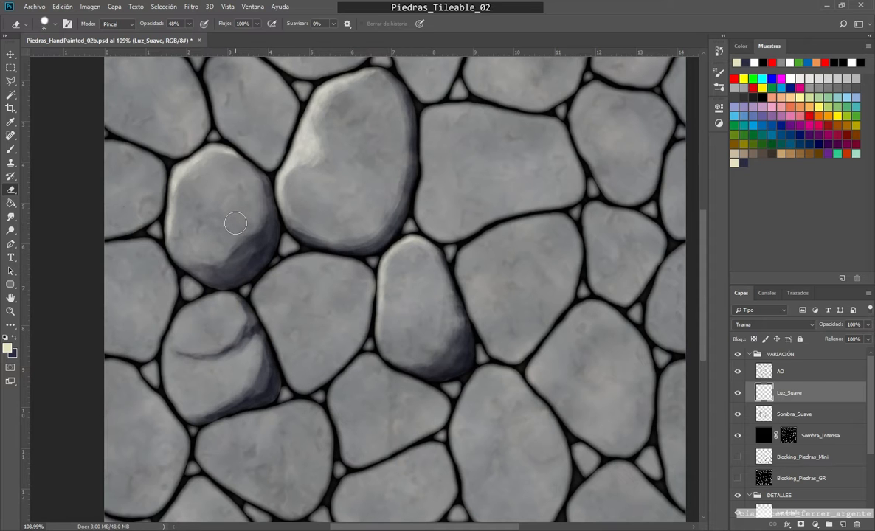
{"action": "scroll", "coordinate": [236, 223], "scroll_direction": "up", "scroll_amount": 4}
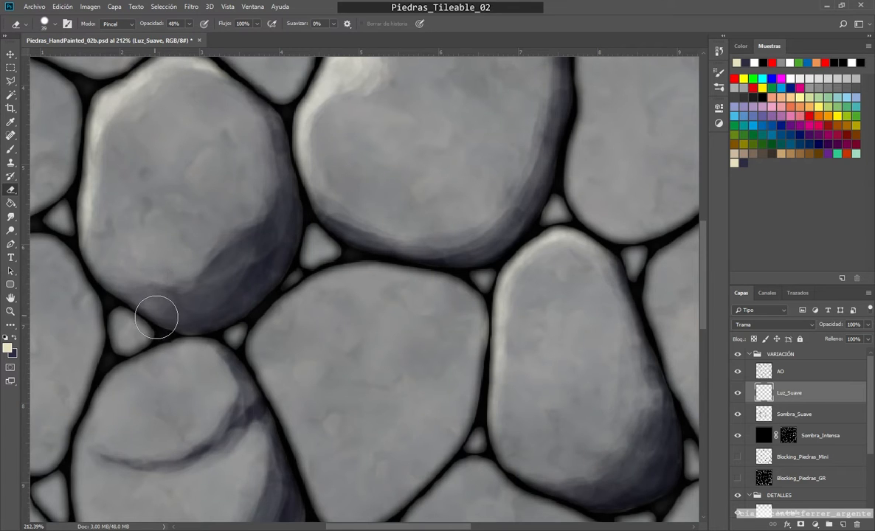
{"action": "scroll", "coordinate": [238, 336], "scroll_direction": "down", "scroll_amount": 4}
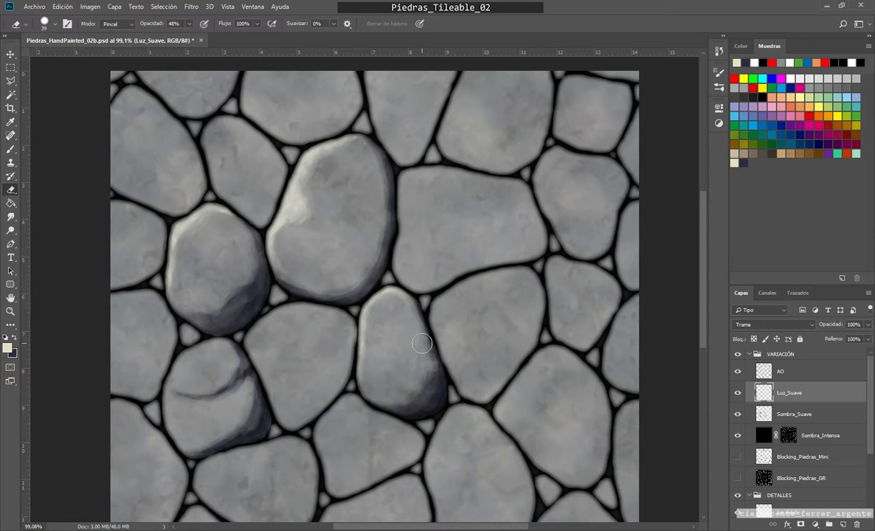
{"action": "scroll", "coordinate": [421, 343], "scroll_direction": "up", "scroll_amount": 2}
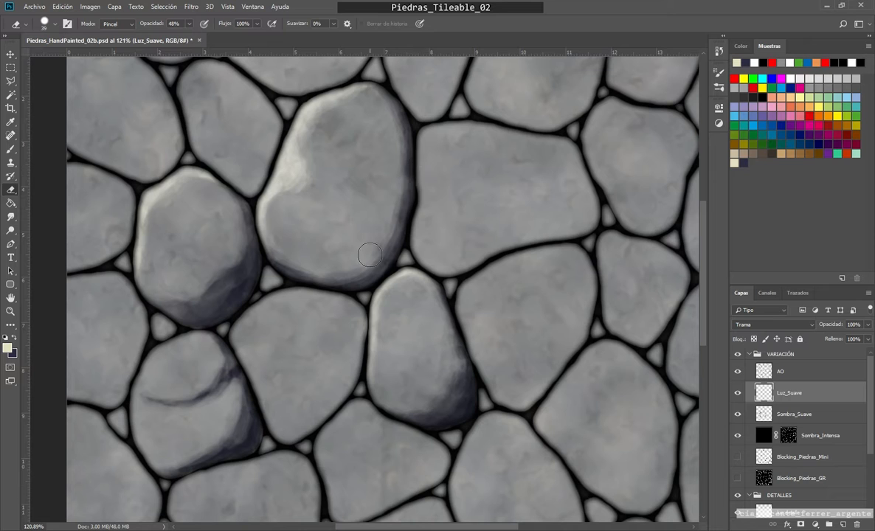
{"action": "scroll", "coordinate": [331, 309], "scroll_direction": "up", "scroll_amount": 1}
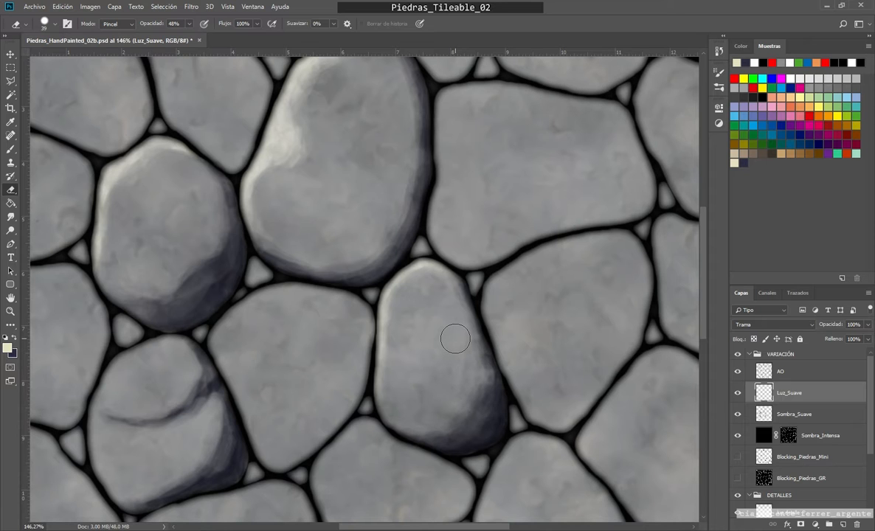
{"action": "scroll", "coordinate": [456, 339], "scroll_direction": "down", "scroll_amount": 3}
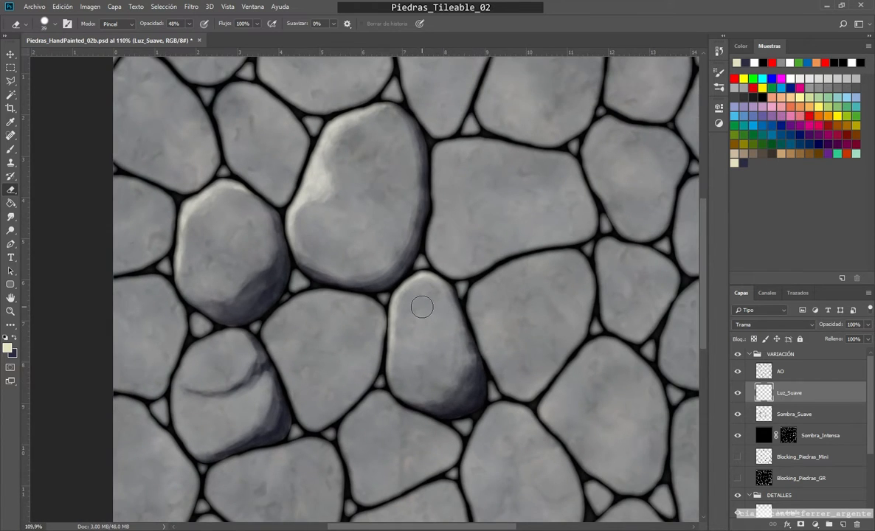
{"action": "scroll", "coordinate": [422, 307], "scroll_direction": "down", "scroll_amount": 1}
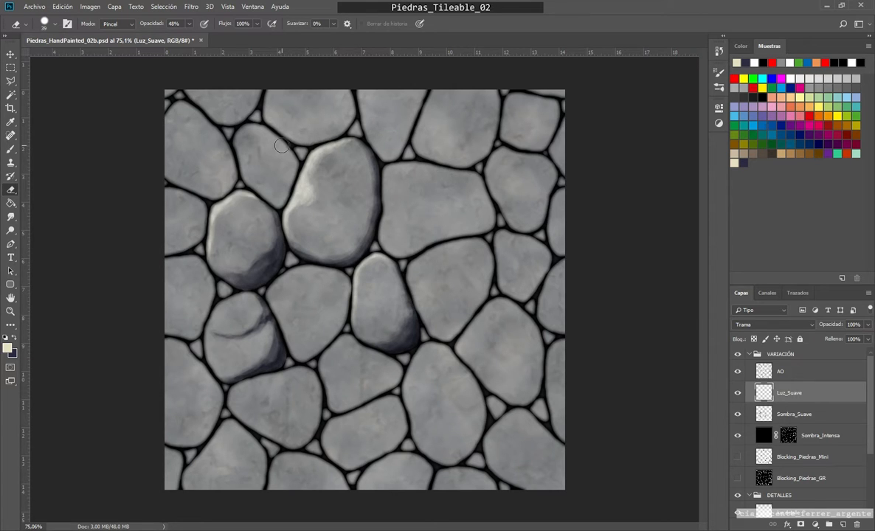
Step: Show the hidden guides and selection edges, and deselect the stone selection, keeping Luz_Suave as the active layer
{"action": "left_click", "coordinate": [791, 418]}
{"action": "left_click", "coordinate": [789, 393]}
{"action": "key", "text": "ctrl+h"}
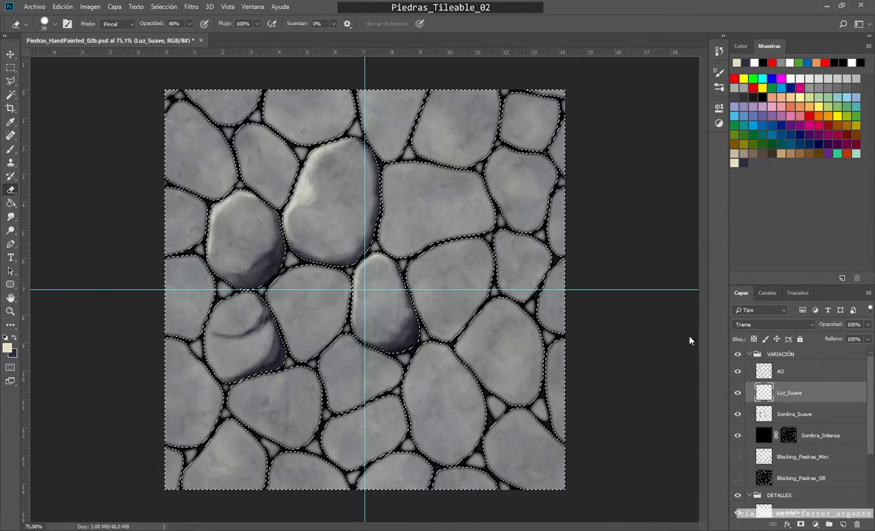
{"action": "left_click", "coordinate": [164, 7]}
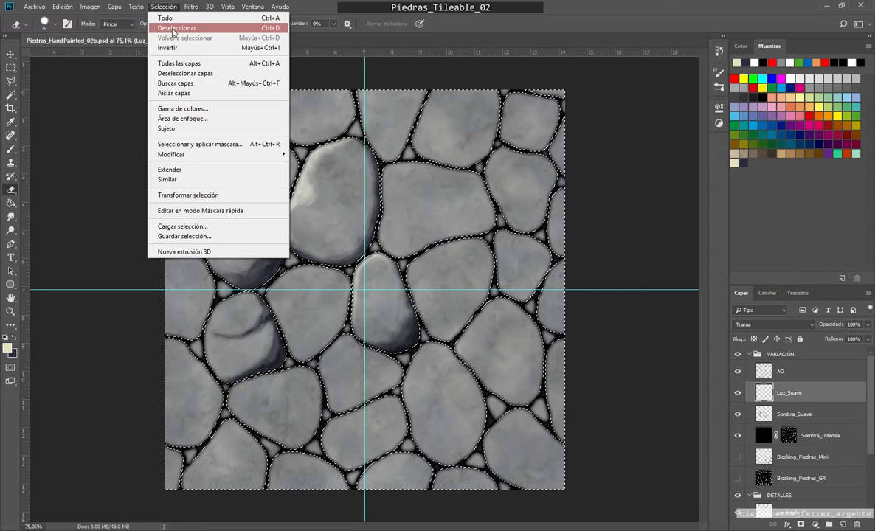
{"action": "left_click", "coordinate": [174, 30]}
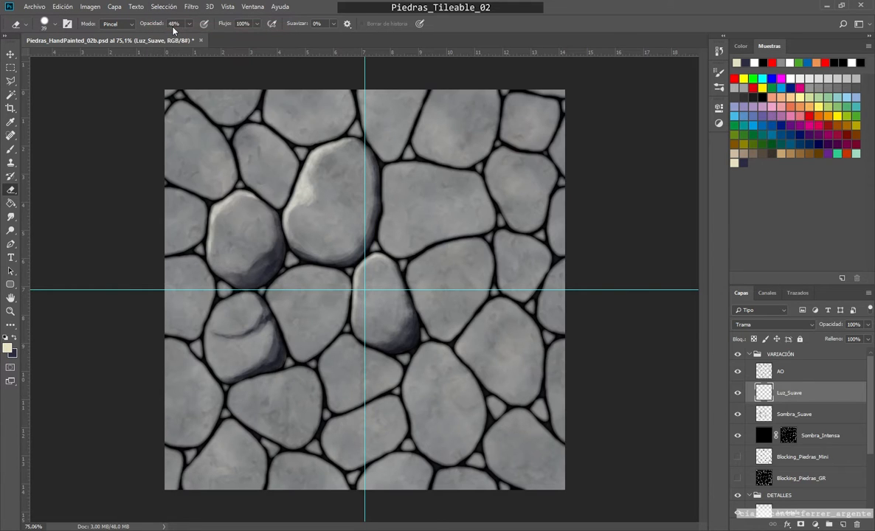
Step: Offset the AO layer by +512 px horizontally and +512 px vertically, with undefined areas wrapped around
{"action": "left_click", "coordinate": [778, 373]}
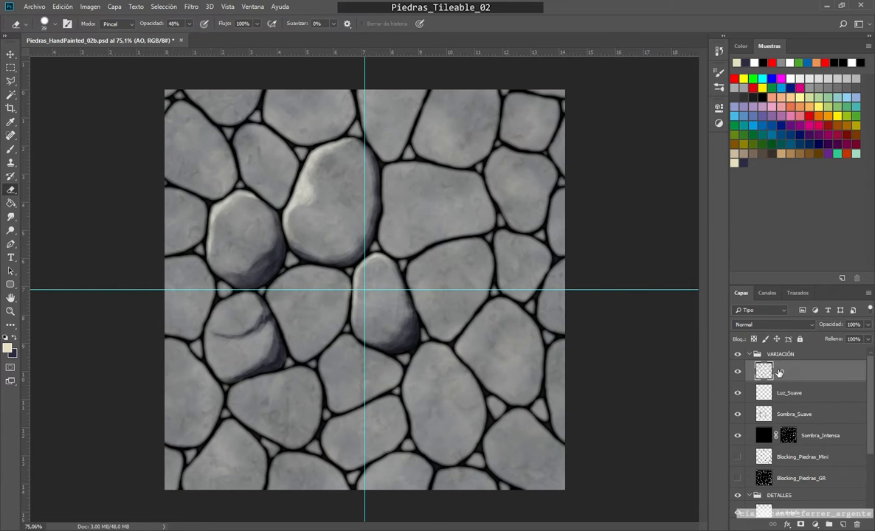
{"action": "left_click", "coordinate": [162, 6]}
{"action": "mouse_move", "coordinate": [235, 215]}
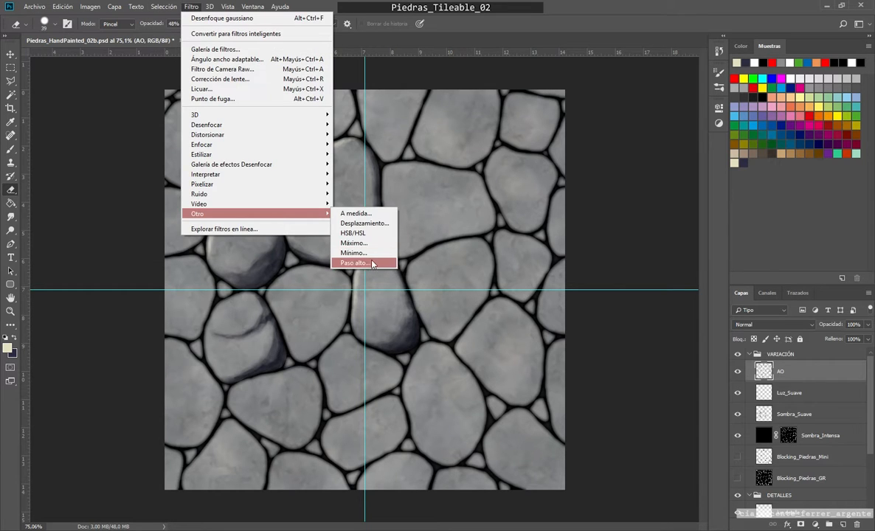
{"action": "left_click", "coordinate": [376, 225]}
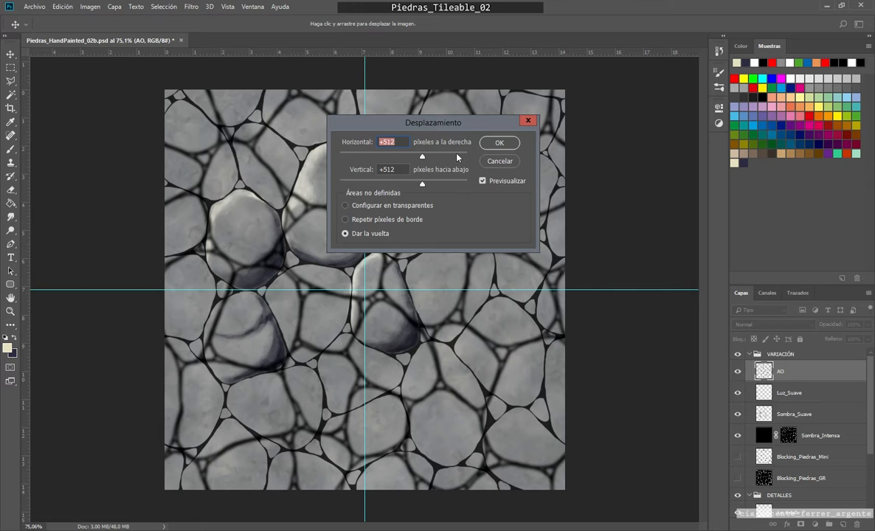
{"action": "left_click", "coordinate": [493, 144]}
Step: Repeat the last Offset filter on the Luz_Suave and Sombra_Suave layers and on the Sombra_Intensa layer mask
{"action": "left_click", "coordinate": [787, 394]}
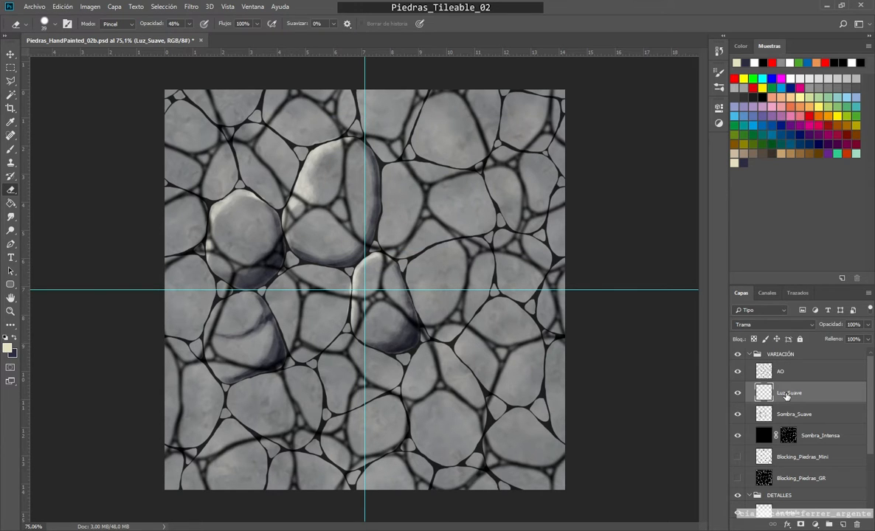
{"action": "left_click", "coordinate": [192, 6]}
{"action": "left_click", "coordinate": [213, 17]}
{"action": "key", "text": "alt+bracketleft"}
{"action": "left_click", "coordinate": [192, 7]}
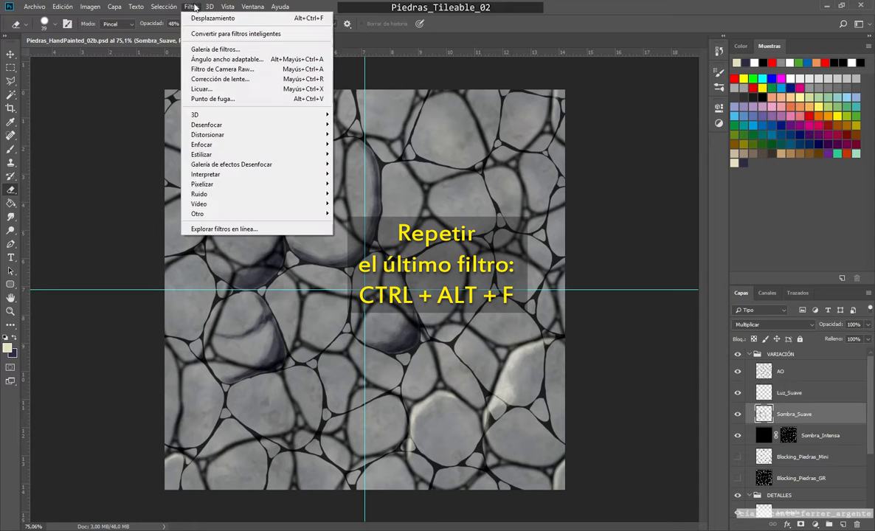
{"action": "left_click", "coordinate": [214, 18]}
{"action": "key", "text": "alt+bracketleft"}
{"action": "left_click", "coordinate": [191, 6]}
{"action": "left_click", "coordinate": [214, 18]}
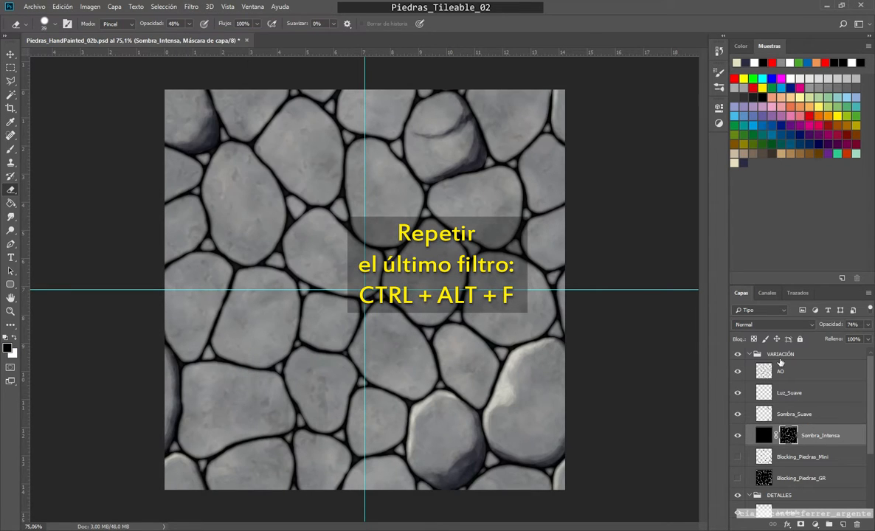
Step: Show the two hidden blocking layers and repeat the Offset filter on Blocking_Piedras_Mini
{"action": "left_click", "coordinate": [786, 460]}
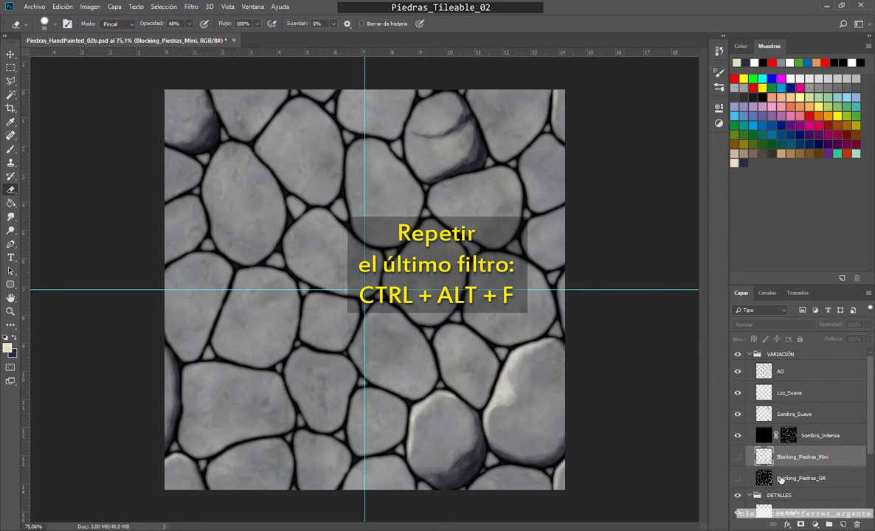
{"action": "left_click", "coordinate": [736, 458]}
{"action": "left_click", "coordinate": [737, 478]}
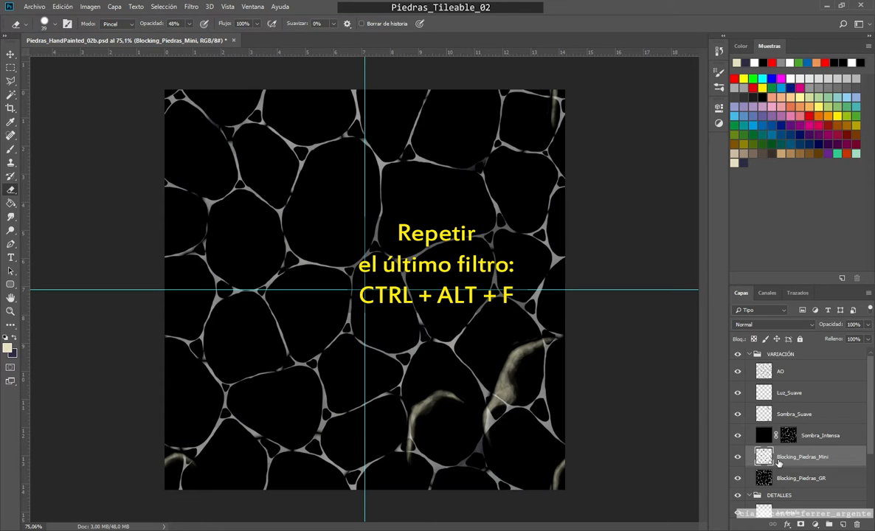
{"action": "left_click", "coordinate": [191, 7]}
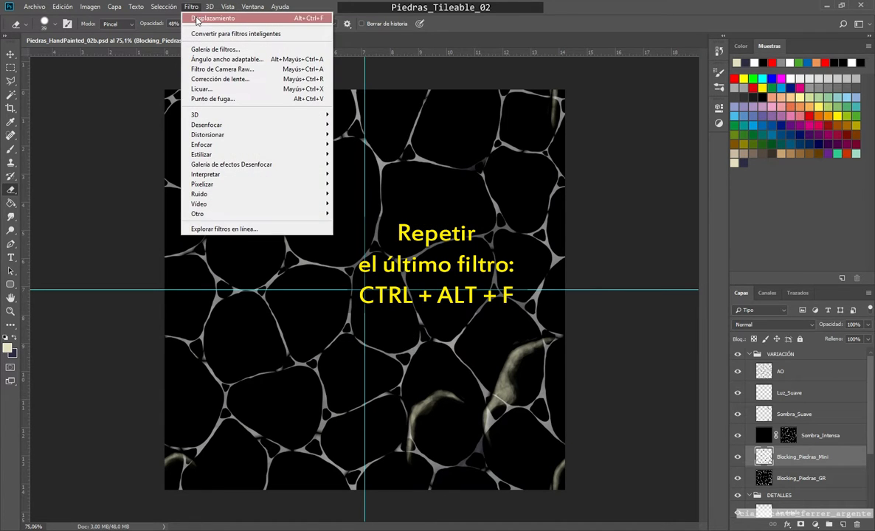
{"action": "left_click", "coordinate": [207, 18]}
Step: Repeat the Offset filter on Blocking_Piedras_GR and hide both blocking layers
{"action": "left_click", "coordinate": [764, 478]}
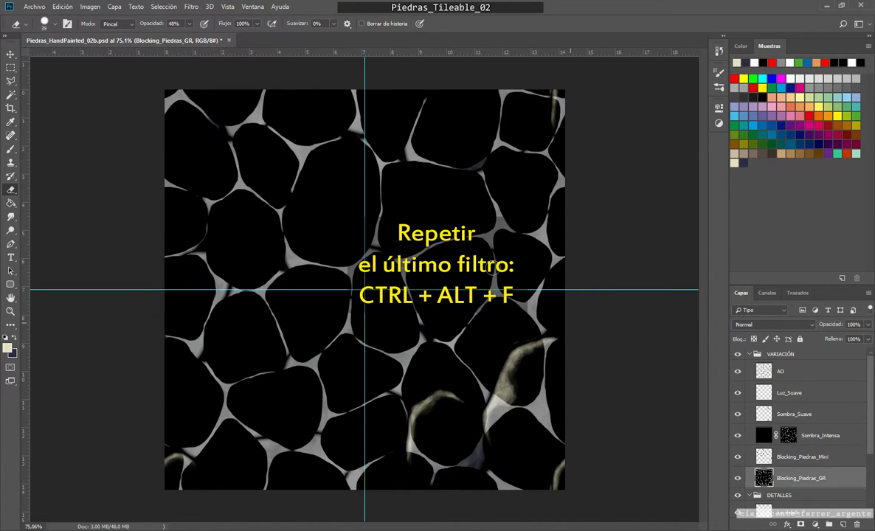
{"action": "left_click", "coordinate": [191, 7]}
{"action": "left_click", "coordinate": [206, 17]}
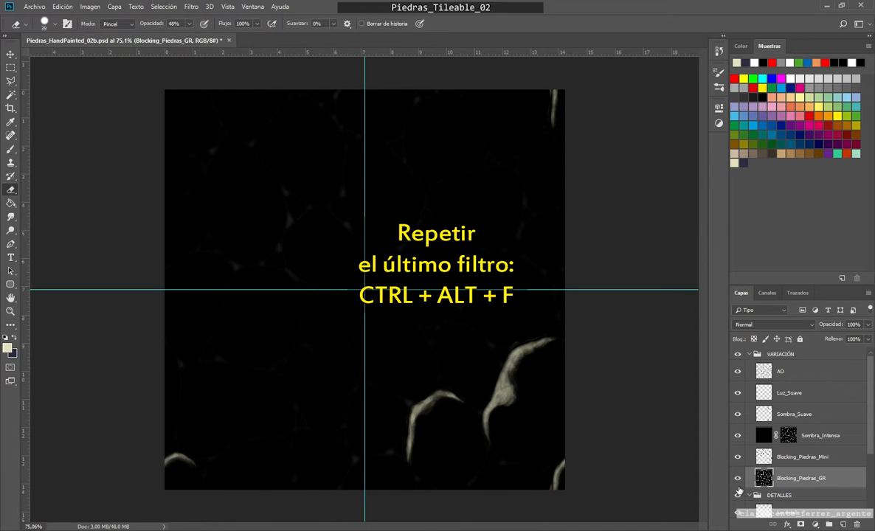
{"action": "left_click", "coordinate": [738, 478]}
{"action": "left_click", "coordinate": [739, 457]}
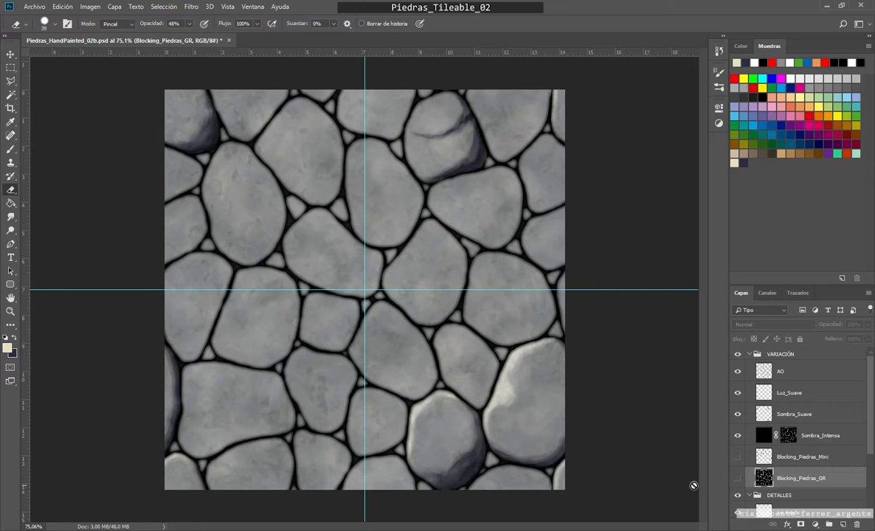
Step: Load the Blocking_Piedras_GR stones as a selection, make Sombra_Suave active, and hide the selection edges and guides
{"action": "left_click", "coordinate": [764, 478], "text": "ctrl"}
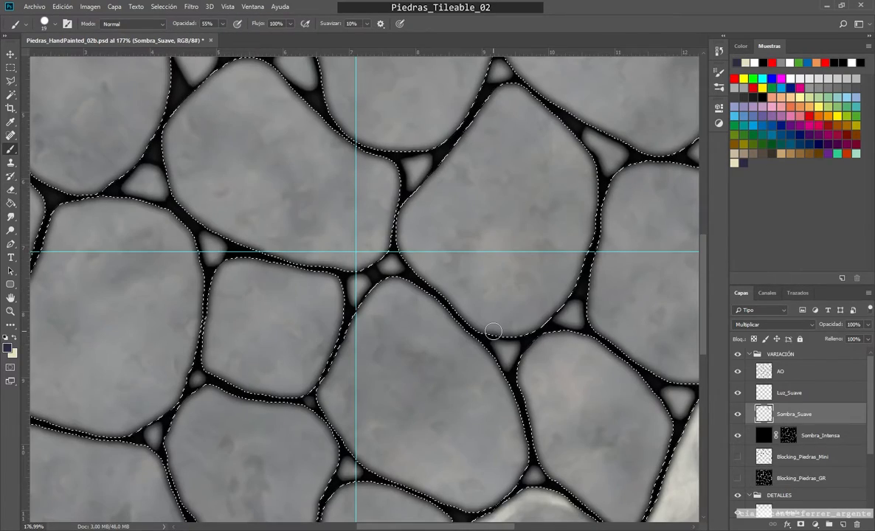
{"action": "mouse_move", "coordinate": [508, 329]}
{"action": "left_mouse_down"}
{"action": "mouse_move", "coordinate": [531, 318]}
{"action": "mouse_move", "coordinate": [583, 254]}
{"action": "mouse_move", "coordinate": [538, 310]}
{"action": "mouse_move", "coordinate": [473, 309]}
{"action": "mouse_move", "coordinate": [449, 287]}
{"action": "mouse_move", "coordinate": [511, 292]}
{"action": "mouse_move", "coordinate": [559, 246]}
{"action": "mouse_move", "coordinate": [499, 266]}
{"action": "mouse_move", "coordinate": [569, 226]}
{"action": "left_mouse_up"}
{"action": "key", "text": "ctrl+0"}
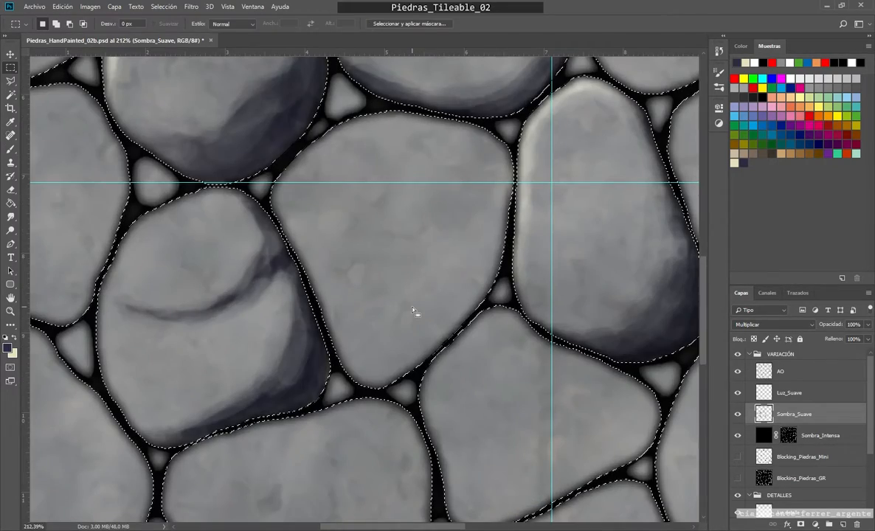
{"action": "key", "text": "ctrl+h"}
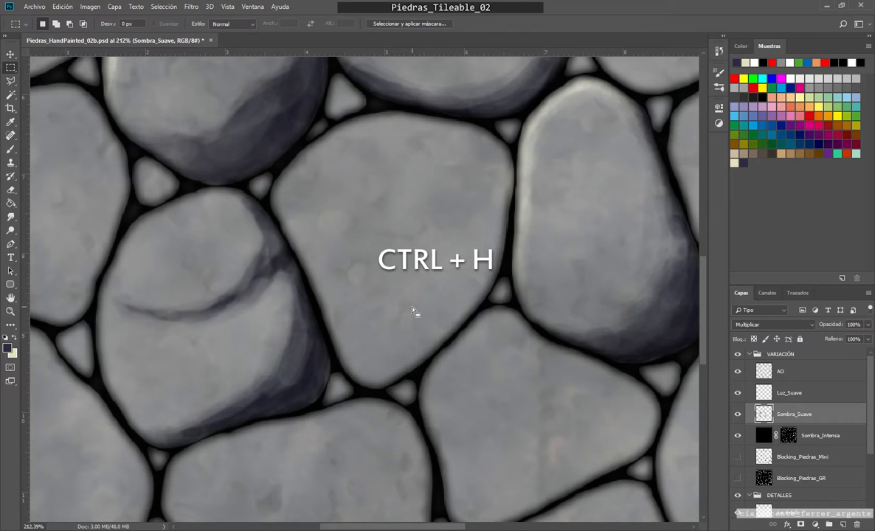
Step: Paint a dark soft shadow along the right and lower-right edge of the central stone with a 19 px brush at 55% opacity
{"action": "key", "text": "b"}
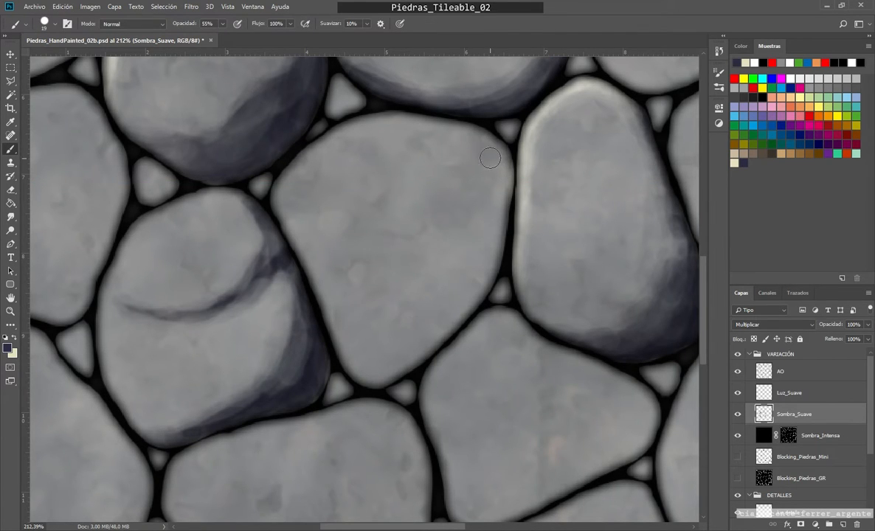
{"action": "mouse_move", "coordinate": [483, 139]}
{"action": "left_mouse_down"}
{"action": "mouse_move", "coordinate": [461, 315]}
{"action": "mouse_move", "coordinate": [354, 373]}
{"action": "left_mouse_up"}
{"action": "mouse_move", "coordinate": [351, 371]}
{"action": "left_mouse_down"}
{"action": "mouse_move", "coordinate": [441, 328]}
{"action": "mouse_move", "coordinate": [495, 145]}
{"action": "left_mouse_up"}
{"action": "mouse_move", "coordinate": [474, 135]}
{"action": "left_mouse_down"}
{"action": "mouse_move", "coordinate": [492, 191]}
{"action": "mouse_move", "coordinate": [353, 363]}
{"action": "left_mouse_up"}
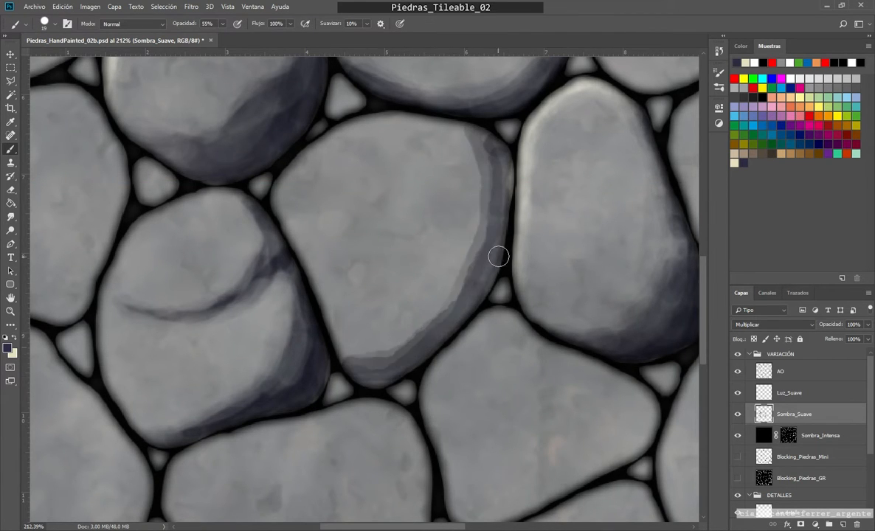
{"action": "left_click_drag", "start_coordinate": [457, 287], "coordinate": [454, 292]}
{"action": "mouse_move", "coordinate": [500, 218]}
{"action": "left_mouse_down"}
{"action": "mouse_move", "coordinate": [508, 170]}
{"action": "mouse_move", "coordinate": [356, 380]}
{"action": "left_mouse_up"}
Step: Refine the central stone's shadow on Sombra_Suave with a 12 px brush and trim its upper inner edge with the Eraser
{"action": "left_click", "coordinate": [790, 394]}
{"action": "key", "text": "e"}
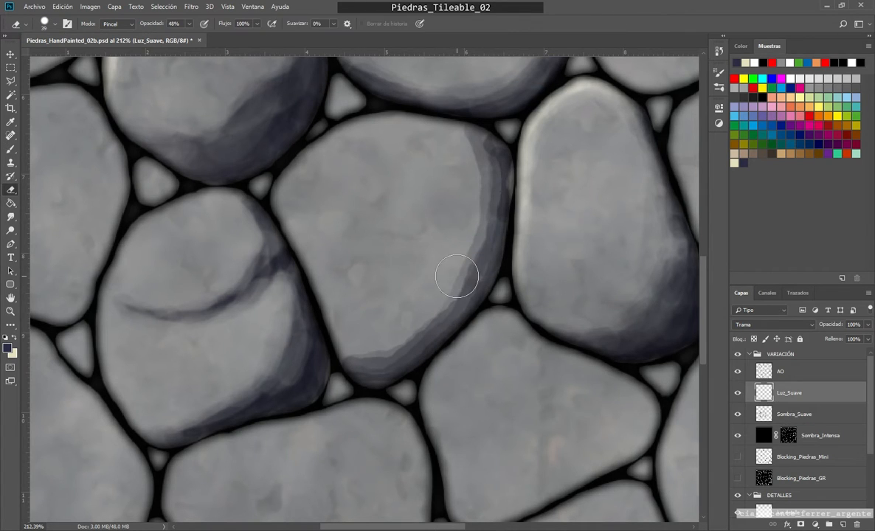
{"action": "left_click_drag", "start_coordinate": [458, 257], "coordinate": [444, 257]}
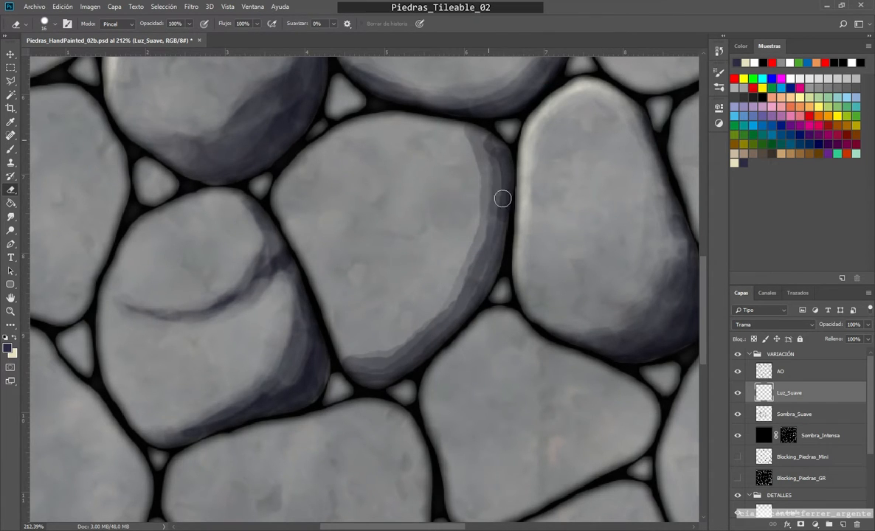
{"action": "key", "text": "alt+bracketleft"}
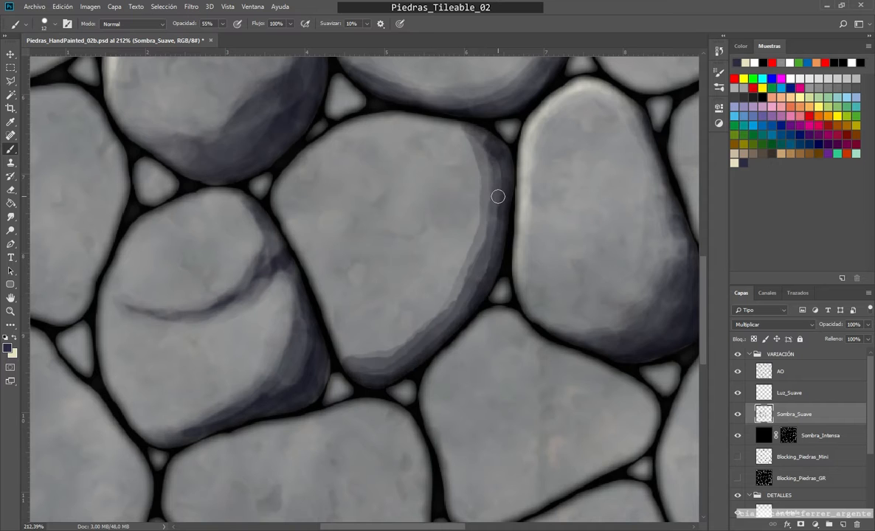
{"action": "left_click_drag", "start_coordinate": [424, 213], "coordinate": [429, 213]}
{"action": "mouse_move", "coordinate": [438, 127]}
{"action": "left_mouse_down"}
{"action": "mouse_move", "coordinate": [430, 126]}
{"action": "mouse_move", "coordinate": [460, 185]}
{"action": "left_mouse_up"}
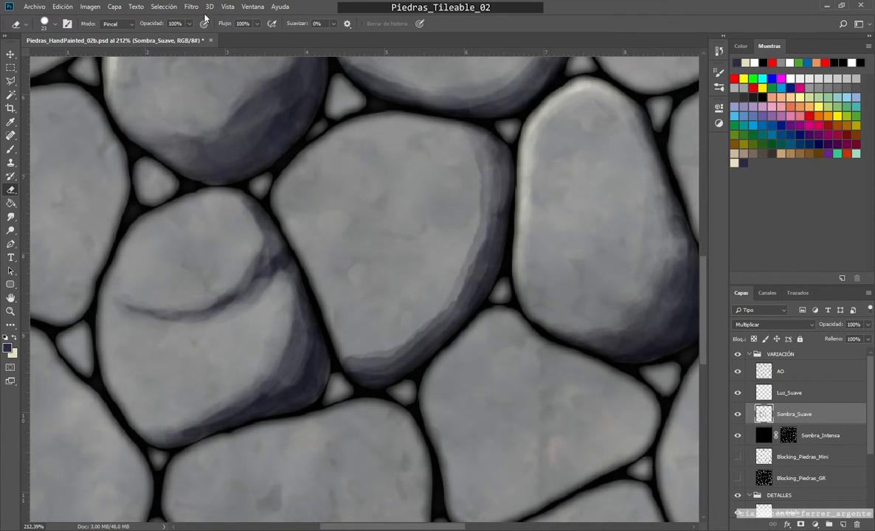
Step: Return to an earlier history state and soften the shadow's inner edge with the 23 px Eraser at 34% opacity
{"action": "left_click", "coordinate": [719, 51]}
{"action": "left_click", "coordinate": [647, 223]}
{"action": "left_click_drag", "start_coordinate": [189, 24], "coordinate": [156, 37]}
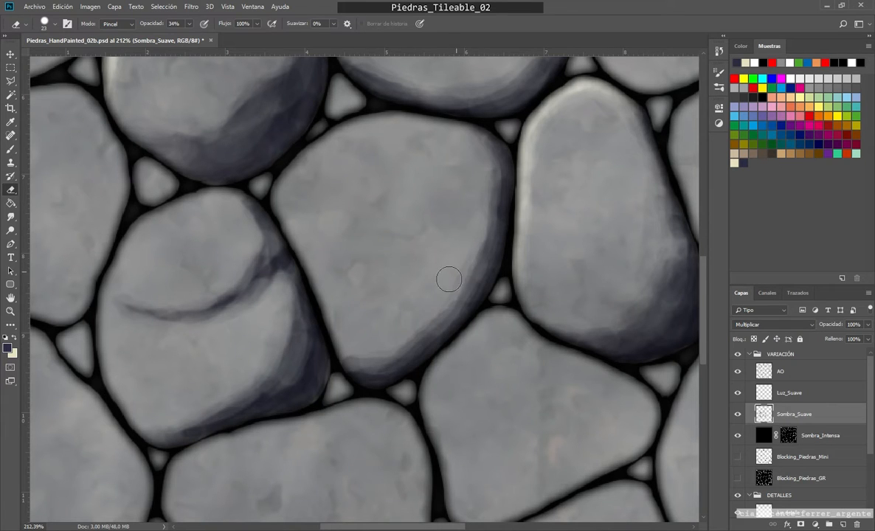
Step: Reinforce the central stone's right-edge shadow with an 18 px brush and blend it with the 23 px Eraser at 34% opacity
{"action": "scroll", "coordinate": [441, 240], "scroll_direction": "down", "scroll_amount": 5}
{"action": "scroll", "coordinate": [472, 217], "scroll_direction": "up", "scroll_amount": 5}
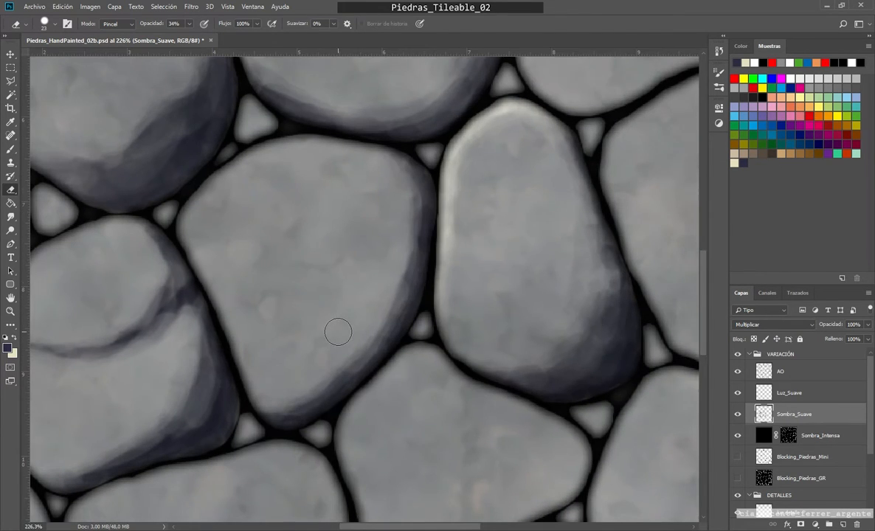
{"action": "key", "text": "b"}
{"action": "mouse_move", "coordinate": [409, 169]}
{"action": "left_mouse_down"}
{"action": "mouse_move", "coordinate": [398, 304]}
{"action": "mouse_move", "coordinate": [274, 412]}
{"action": "left_mouse_up"}
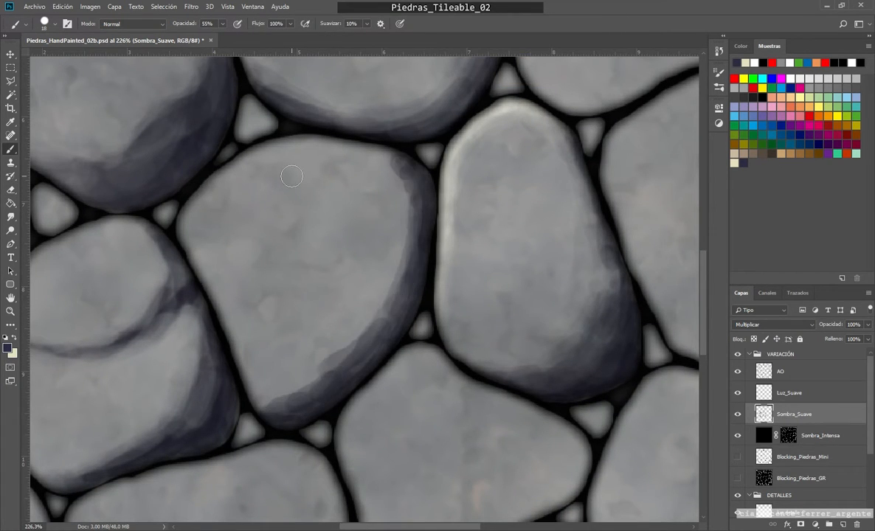
{"action": "key", "text": "e"}
{"action": "mouse_move", "coordinate": [350, 333]}
{"action": "left_mouse_down"}
{"action": "mouse_move", "coordinate": [389, 284]}
{"action": "mouse_move", "coordinate": [401, 226]}
{"action": "left_mouse_up"}
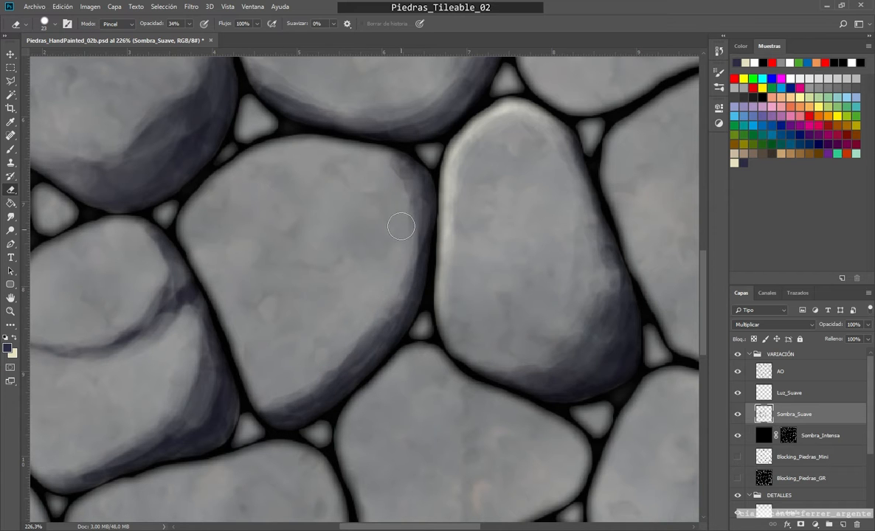
Step: Paint a broad shadow along the lower-right edge of the stone to the right of the narrow lit stone
{"action": "scroll", "coordinate": [290, 345], "scroll_direction": "down", "scroll_amount": 5}
{"action": "scroll", "coordinate": [625, 268], "scroll_direction": "up", "scroll_amount": 5}
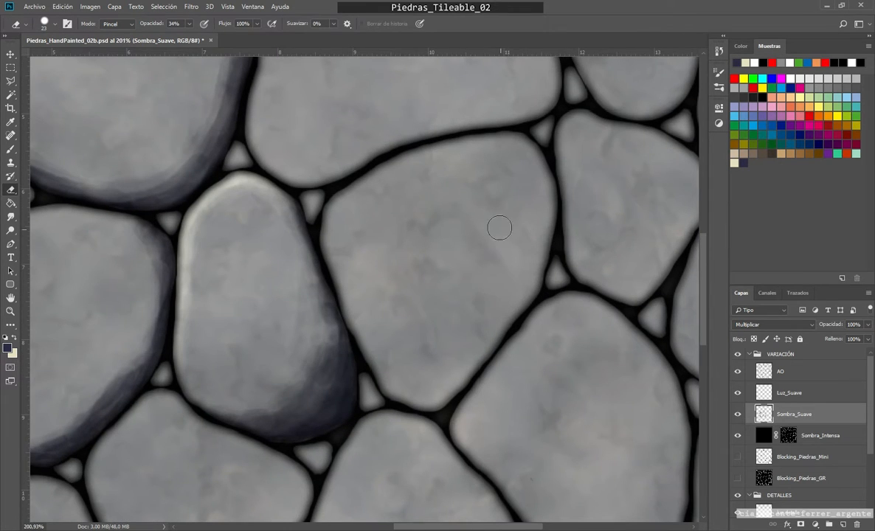
{"action": "key", "text": "b"}
{"action": "mouse_move", "coordinate": [531, 237]}
{"action": "left_mouse_down"}
{"action": "mouse_move", "coordinate": [499, 280]}
{"action": "mouse_move", "coordinate": [387, 377]}
{"action": "mouse_move", "coordinate": [512, 307]}
{"action": "mouse_move", "coordinate": [523, 271]}
{"action": "mouse_move", "coordinate": [433, 381]}
{"action": "mouse_move", "coordinate": [543, 171]}
{"action": "mouse_move", "coordinate": [446, 395]}
{"action": "mouse_move", "coordinate": [541, 148]}
{"action": "mouse_move", "coordinate": [468, 341]}
{"action": "left_mouse_up"}
Step: Blend the inner edge of that stone's lower-right shadow with the 23 px Eraser at 34% opacity
{"action": "key", "text": "e"}
{"action": "mouse_move", "coordinate": [523, 319]}
{"action": "left_mouse_down"}
{"action": "mouse_move", "coordinate": [516, 143]}
{"action": "mouse_move", "coordinate": [505, 262]}
{"action": "mouse_move", "coordinate": [440, 307]}
{"action": "mouse_move", "coordinate": [531, 253]}
{"action": "mouse_move", "coordinate": [541, 210]}
{"action": "mouse_move", "coordinate": [504, 252]}
{"action": "left_mouse_up"}
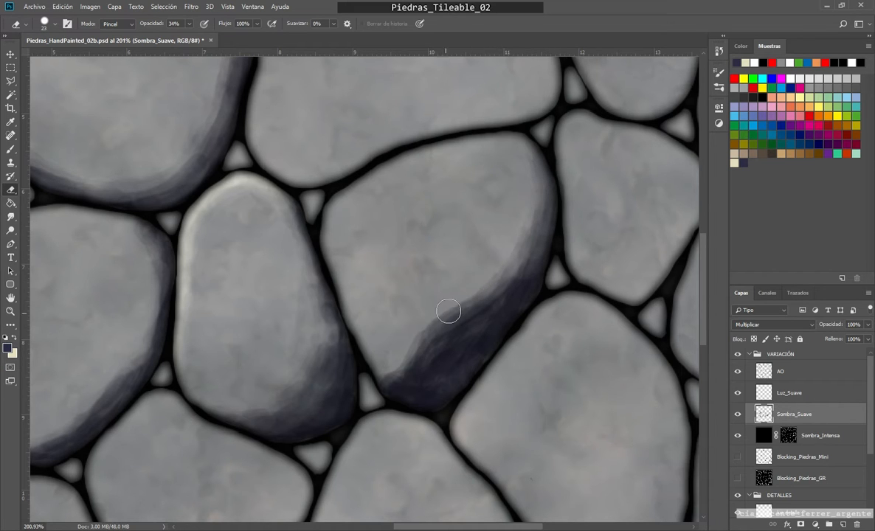
{"action": "mouse_move", "coordinate": [449, 312]}
{"action": "left_mouse_down"}
{"action": "mouse_move", "coordinate": [472, 344]}
{"action": "mouse_move", "coordinate": [425, 380]}
{"action": "left_mouse_up"}
{"action": "scroll", "coordinate": [443, 262], "scroll_direction": "down", "scroll_amount": 5}
{"action": "left_click_drag", "start_coordinate": [440, 259], "coordinate": [453, 265]}
{"action": "mouse_move", "coordinate": [442, 344]}
{"action": "left_mouse_down"}
{"action": "mouse_move", "coordinate": [402, 356]}
{"action": "mouse_move", "coordinate": [456, 398]}
{"action": "mouse_move", "coordinate": [442, 338]}
{"action": "left_mouse_up"}
{"action": "scroll", "coordinate": [435, 325], "scroll_direction": "down", "scroll_amount": 2}
{"action": "mouse_move", "coordinate": [403, 178]}
{"action": "left_mouse_down"}
{"action": "mouse_move", "coordinate": [438, 198]}
{"action": "mouse_move", "coordinate": [398, 274]}
{"action": "left_mouse_up"}
Step: Paint a thick shadow along the bottom and right edges of the wide stone beside the large lit stone
{"action": "scroll", "coordinate": [438, 198], "scroll_direction": "up", "scroll_amount": 6}
{"action": "key", "text": "b"}
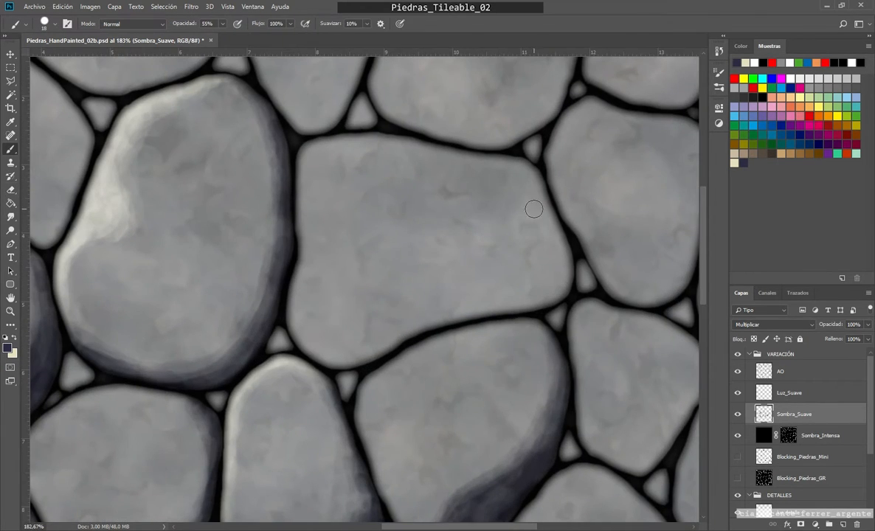
{"action": "left_click_drag", "start_coordinate": [527, 214], "coordinate": [530, 215]}
{"action": "mouse_move", "coordinate": [517, 260]}
{"action": "left_mouse_down"}
{"action": "mouse_move", "coordinate": [335, 355]}
{"action": "mouse_move", "coordinate": [423, 322]}
{"action": "mouse_move", "coordinate": [554, 230]}
{"action": "mouse_move", "coordinate": [515, 267]}
{"action": "mouse_move", "coordinate": [536, 272]}
{"action": "mouse_move", "coordinate": [302, 338]}
{"action": "mouse_move", "coordinate": [566, 285]}
{"action": "mouse_move", "coordinate": [540, 243]}
{"action": "mouse_move", "coordinate": [523, 307]}
{"action": "mouse_move", "coordinate": [536, 206]}
{"action": "mouse_move", "coordinate": [518, 258]}
{"action": "left_mouse_up"}
Step: Paint a curved crack across the wide stone's upper part with a 13 px brush, and thin it with the Eraser at 26 px and 45% opacity
{"action": "key", "text": "bracketleft"}
{"action": "key", "text": "bracketleft"}
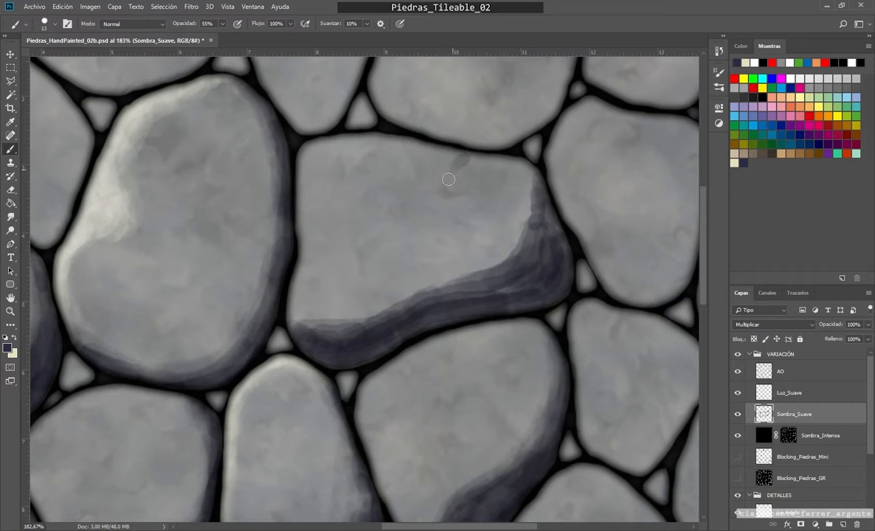
{"action": "mouse_move", "coordinate": [449, 179]}
{"action": "left_mouse_down"}
{"action": "mouse_move", "coordinate": [457, 160]}
{"action": "mouse_move", "coordinate": [369, 238]}
{"action": "left_mouse_up"}
{"action": "key", "text": "e"}
{"action": "left_click_drag", "start_coordinate": [460, 221], "coordinate": [455, 230]}
{"action": "left_click_drag", "start_coordinate": [189, 23], "coordinate": [195, 39]}
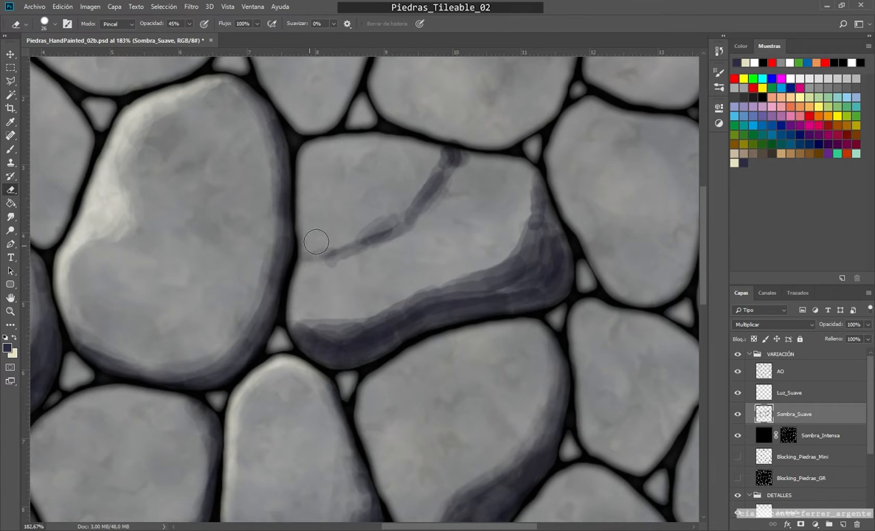
{"action": "mouse_move", "coordinate": [420, 167]}
{"action": "left_mouse_down"}
{"action": "mouse_move", "coordinate": [416, 226]}
{"action": "mouse_move", "coordinate": [463, 181]}
{"action": "left_mouse_up"}
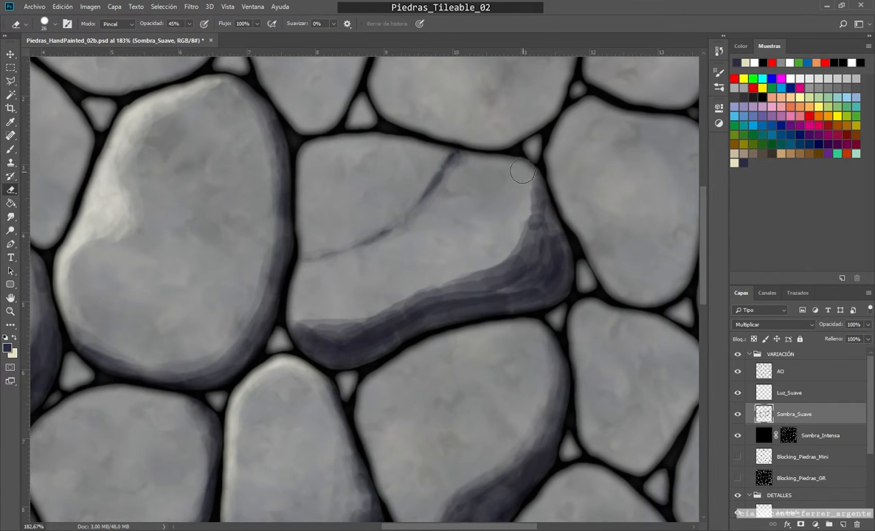
Step: Soften the inner edge of the wide stone's bottom and right shadow with the Eraser at 26 px and 45% opacity
{"action": "mouse_move", "coordinate": [332, 323]}
{"action": "left_mouse_down"}
{"action": "mouse_move", "coordinate": [356, 322]}
{"action": "mouse_move", "coordinate": [313, 345]}
{"action": "mouse_move", "coordinate": [428, 287]}
{"action": "mouse_move", "coordinate": [510, 198]}
{"action": "left_mouse_up"}
{"action": "scroll", "coordinate": [457, 257], "scroll_direction": "down", "scroll_amount": 4}
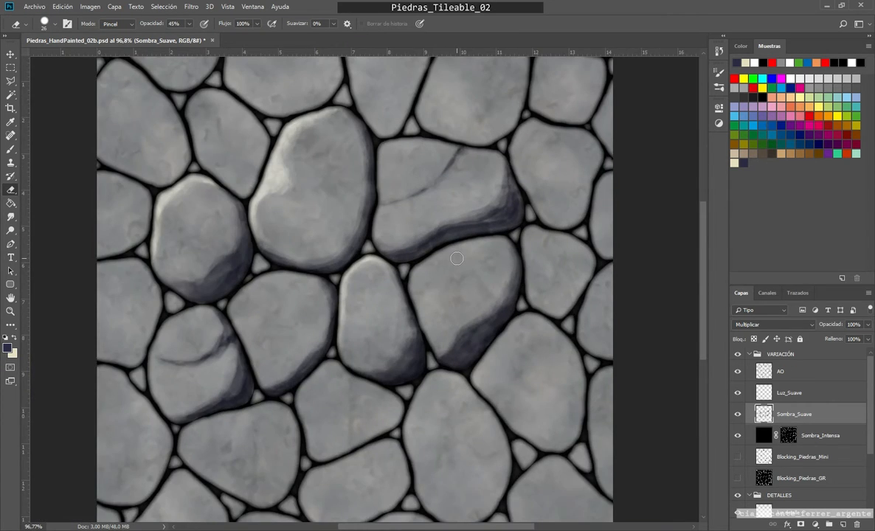
{"action": "scroll", "coordinate": [473, 247], "scroll_direction": "up", "scroll_amount": 4}
{"action": "scroll", "coordinate": [487, 236], "scroll_direction": "down", "scroll_amount": 1}
Step: Deepen the shadow along the wide stone's lower-right corner and bottom edge with a 13 px brush at 55% opacity
{"action": "key", "text": "b"}
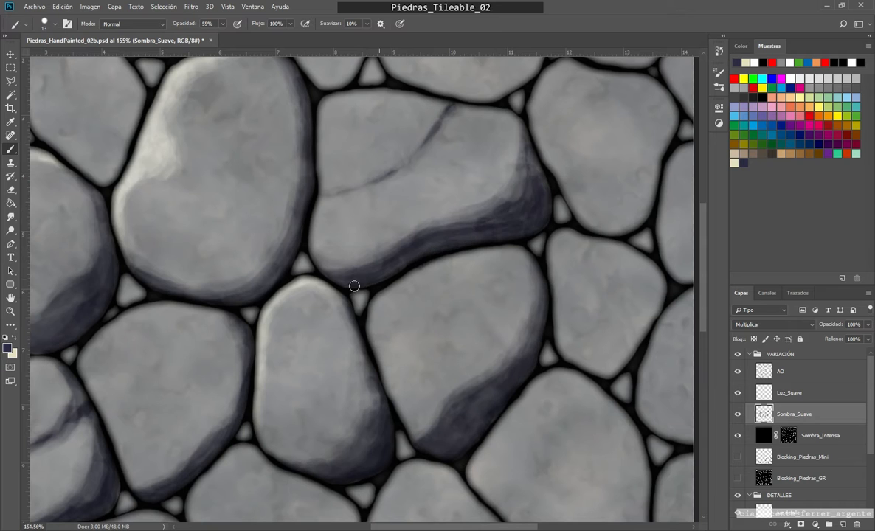
{"action": "scroll", "coordinate": [354, 285], "scroll_direction": "up", "scroll_amount": 2}
{"action": "key", "text": "e"}
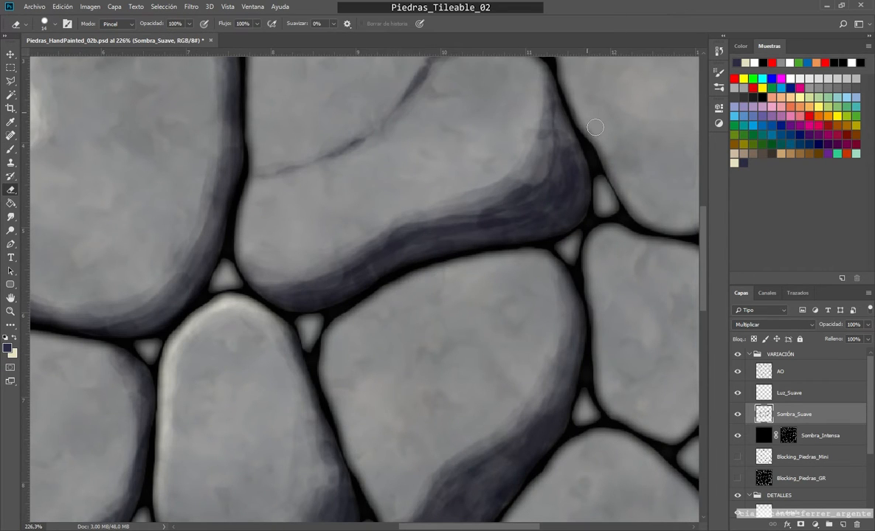
{"action": "scroll", "coordinate": [246, 380], "scroll_direction": "down", "scroll_amount": 4}
{"action": "scroll", "coordinate": [471, 353], "scroll_direction": "up", "scroll_amount": 4}
{"action": "scroll", "coordinate": [450, 246], "scroll_direction": "down", "scroll_amount": 1}
{"action": "key", "text": "b"}
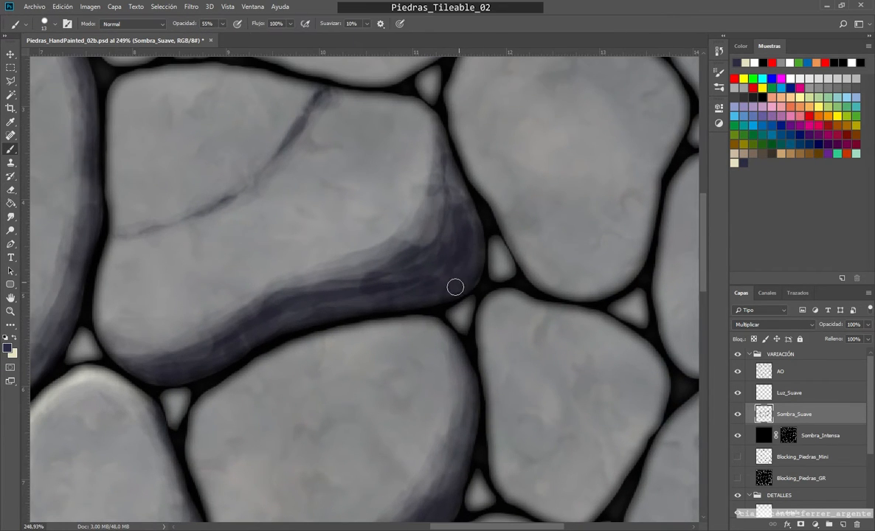
{"action": "mouse_move", "coordinate": [456, 287]}
{"action": "left_mouse_down"}
{"action": "mouse_move", "coordinate": [384, 284]}
{"action": "mouse_move", "coordinate": [282, 316]}
{"action": "left_mouse_up"}
Step: Blend the wide stone's shadow with the 14 px Eraser at reduced opacity, and darken its lower-left end with the brush
{"action": "key", "text": "e"}
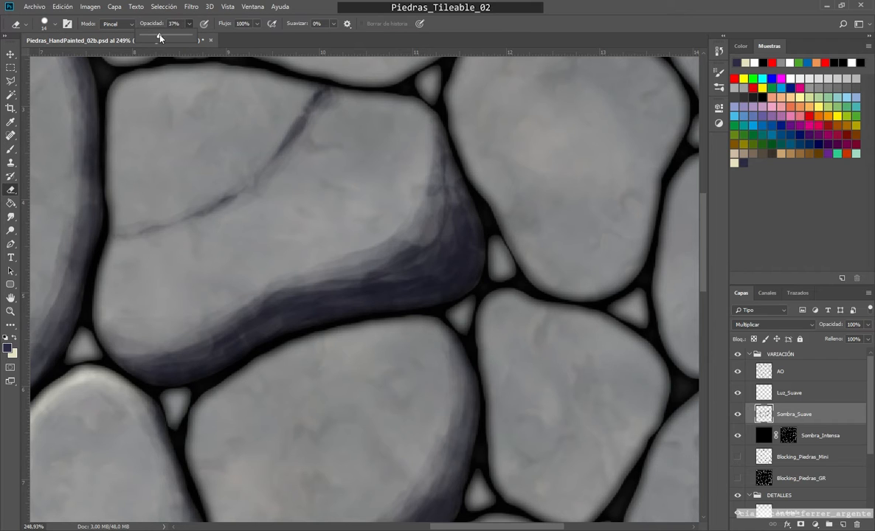
{"action": "left_click_drag", "start_coordinate": [159, 37], "coordinate": [165, 37]}
{"action": "mouse_move", "coordinate": [435, 250]}
{"action": "left_mouse_down"}
{"action": "mouse_move", "coordinate": [392, 271]}
{"action": "mouse_move", "coordinate": [358, 246]}
{"action": "mouse_move", "coordinate": [425, 179]}
{"action": "mouse_move", "coordinate": [366, 248]}
{"action": "mouse_move", "coordinate": [235, 298]}
{"action": "mouse_move", "coordinate": [415, 237]}
{"action": "mouse_move", "coordinate": [259, 287]}
{"action": "mouse_move", "coordinate": [152, 337]}
{"action": "left_mouse_up"}
{"action": "key", "text": "b"}
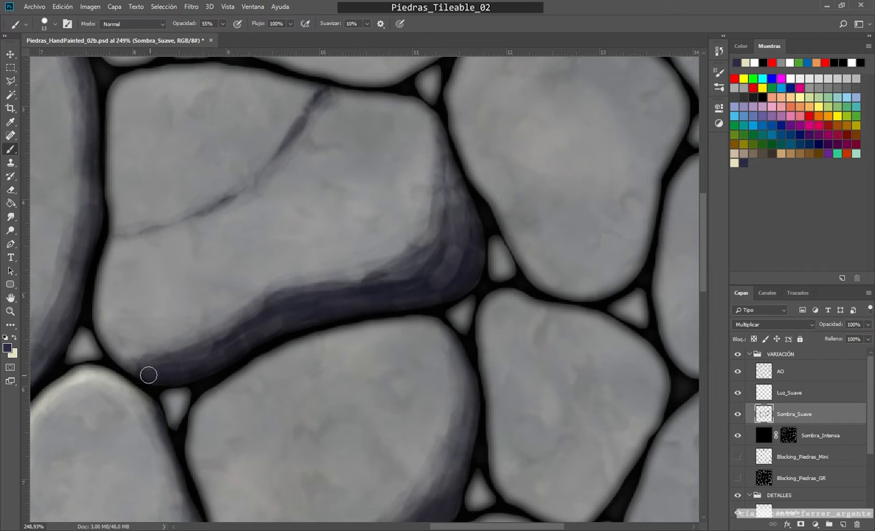
{"action": "scroll", "coordinate": [226, 332], "scroll_direction": "down", "scroll_amount": 5}
{"action": "scroll", "coordinate": [227, 321], "scroll_direction": "up", "scroll_amount": 5}
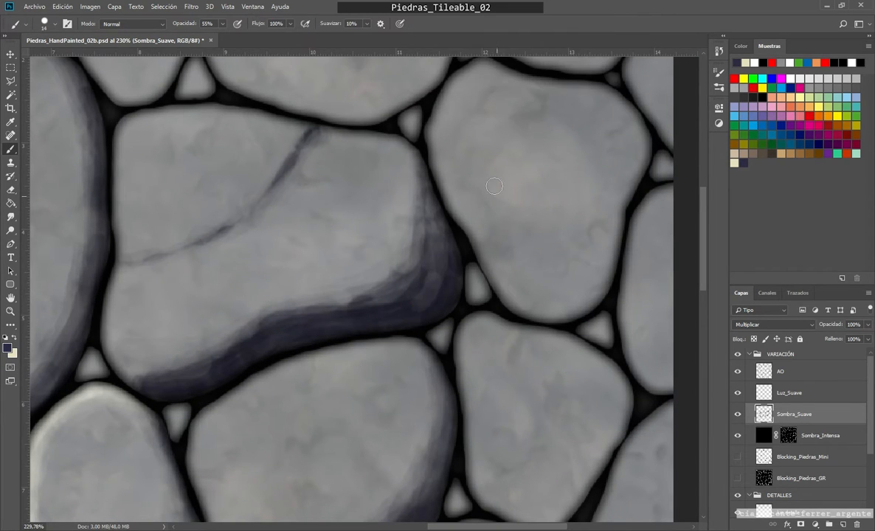
Step: Darken the cracked wide stone's lower-right shadow, and blend its bottom end with the 45 px Eraser at 38% opacity
{"action": "mouse_move", "coordinate": [417, 238]}
{"action": "left_mouse_down"}
{"action": "mouse_move", "coordinate": [392, 280]}
{"action": "mouse_move", "coordinate": [209, 340]}
{"action": "left_mouse_up"}
{"action": "key", "text": "e"}
{"action": "scroll", "coordinate": [305, 269], "scroll_direction": "down", "scroll_amount": 4}
{"action": "key", "text": "bracketright"}
{"action": "key", "text": "bracketright"}
{"action": "key", "text": "bracketright"}
{"action": "left_click_drag", "start_coordinate": [271, 302], "coordinate": [208, 341]}
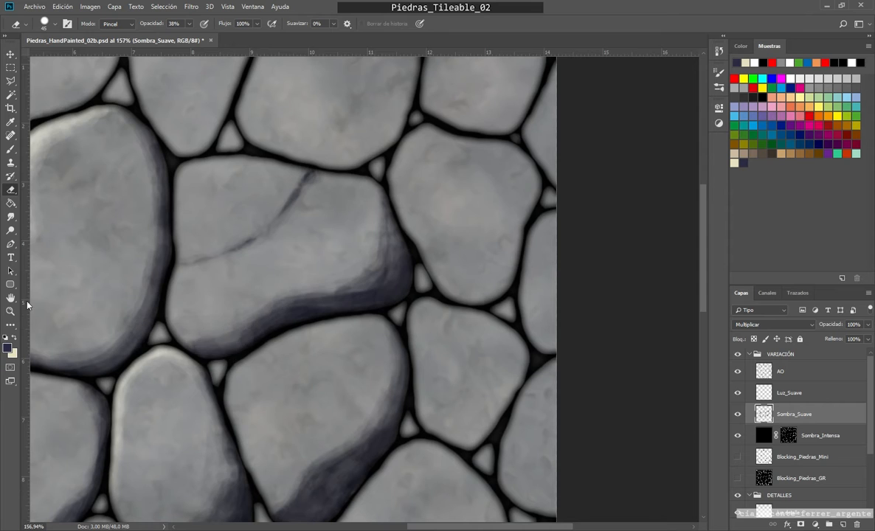
Step: Paint a shadow band along the five-sided stone's right and bottom edges at 55% opacity, plus a thin one on its upper-right edge
{"action": "scroll", "coordinate": [455, 256], "scroll_direction": "down", "scroll_amount": 6}
{"action": "key", "text": "b"}
{"action": "scroll", "coordinate": [371, 276], "scroll_direction": "up", "scroll_amount": 10}
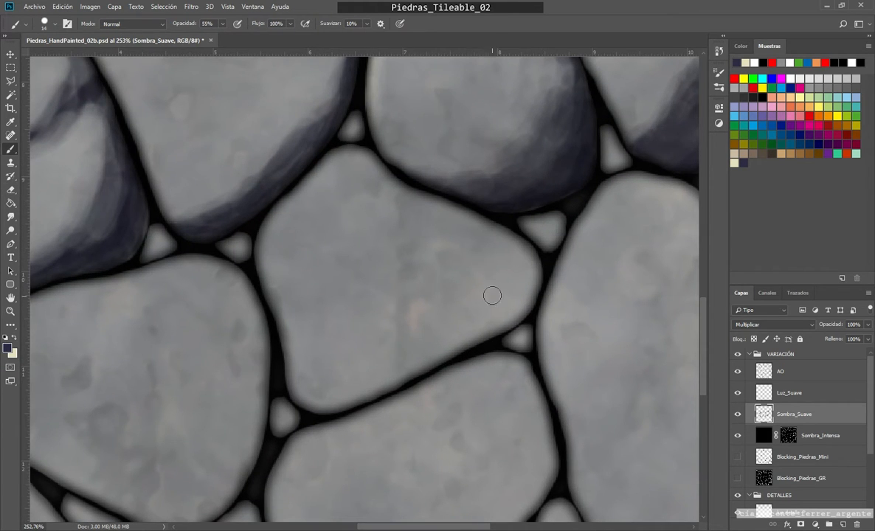
{"action": "mouse_move", "coordinate": [299, 356]}
{"action": "left_mouse_down"}
{"action": "mouse_move", "coordinate": [488, 278]}
{"action": "mouse_move", "coordinate": [469, 289]}
{"action": "left_mouse_up"}
{"action": "key", "text": "bracketright"}
{"action": "key", "text": "bracketright"}
{"action": "key", "text": "bracketright"}
{"action": "mouse_move", "coordinate": [485, 225]}
{"action": "left_mouse_down"}
{"action": "mouse_move", "coordinate": [328, 371]}
{"action": "mouse_move", "coordinate": [509, 259]}
{"action": "mouse_move", "coordinate": [408, 352]}
{"action": "mouse_move", "coordinate": [326, 378]}
{"action": "left_mouse_up"}
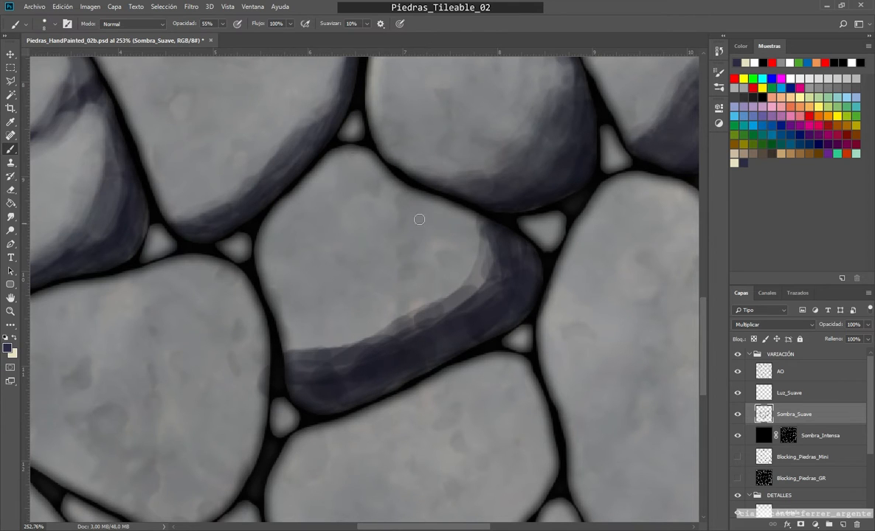
{"action": "left_click_drag", "start_coordinate": [351, 150], "coordinate": [397, 186]}
Step: Thin and soften the five-sided stone's shadows with the Eraser at 18 px and 29 px, 38% opacity
{"action": "key", "text": "e"}
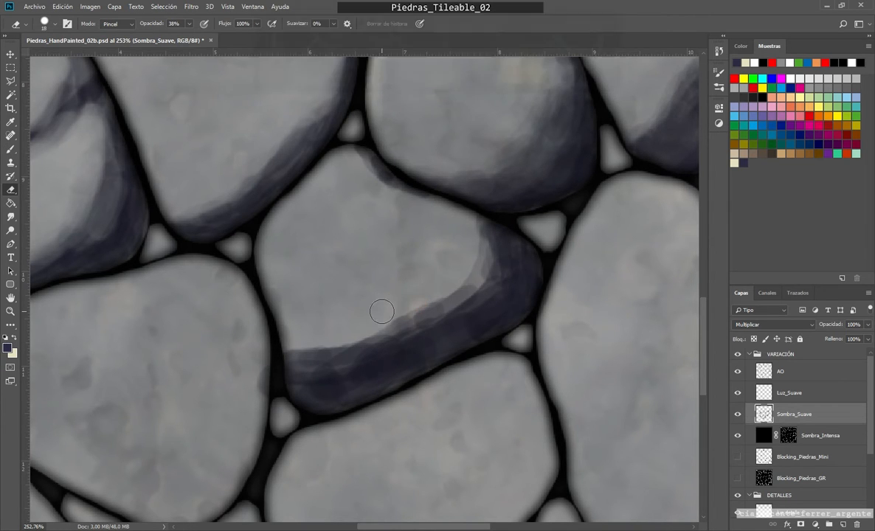
{"action": "left_click_drag", "start_coordinate": [417, 299], "coordinate": [273, 354]}
{"action": "mouse_move", "coordinate": [384, 336]}
{"action": "left_mouse_down"}
{"action": "mouse_move", "coordinate": [498, 241]}
{"action": "mouse_move", "coordinate": [498, 254]}
{"action": "mouse_move", "coordinate": [482, 223]}
{"action": "mouse_move", "coordinate": [339, 358]}
{"action": "mouse_move", "coordinate": [454, 304]}
{"action": "mouse_move", "coordinate": [432, 295]}
{"action": "mouse_move", "coordinate": [465, 280]}
{"action": "left_mouse_up"}
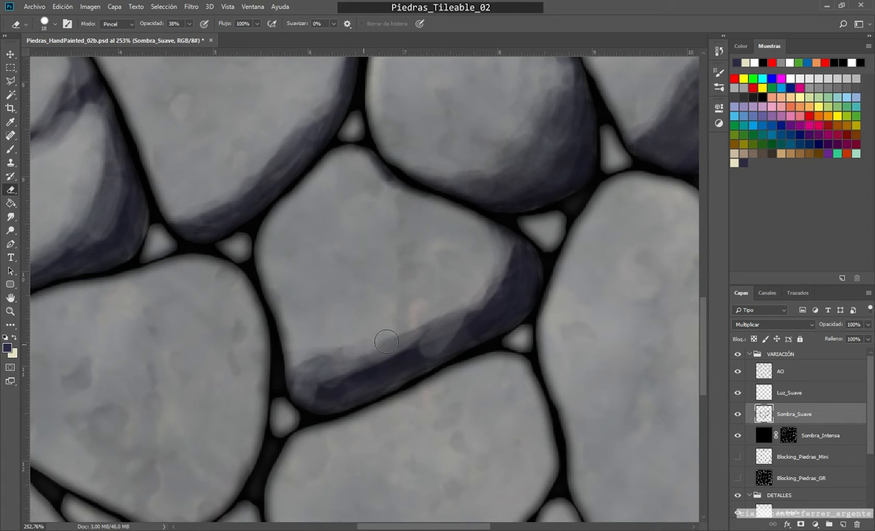
{"action": "mouse_move", "coordinate": [387, 342]}
{"action": "left_mouse_down"}
{"action": "mouse_move", "coordinate": [326, 336]}
{"action": "mouse_move", "coordinate": [326, 389]}
{"action": "mouse_move", "coordinate": [424, 362]}
{"action": "left_mouse_up"}
{"action": "right_click", "coordinate": [474, 286], "text": "alt"}
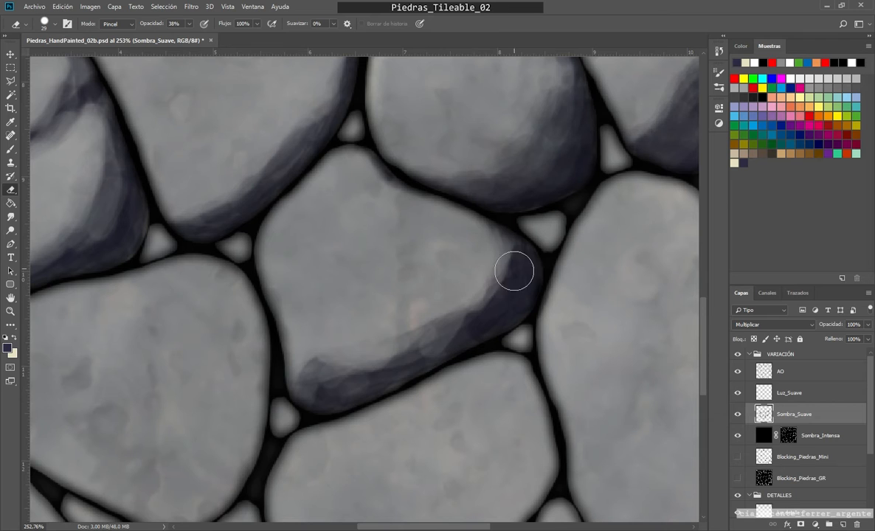
{"action": "left_click_drag", "start_coordinate": [515, 271], "coordinate": [449, 341]}
Step: Deepen the five-sided stone's shadow along its bottom edge with a 15 px brush at 55% opacity
{"action": "key", "text": "b"}
{"action": "right_click", "coordinate": [483, 319], "text": "alt"}
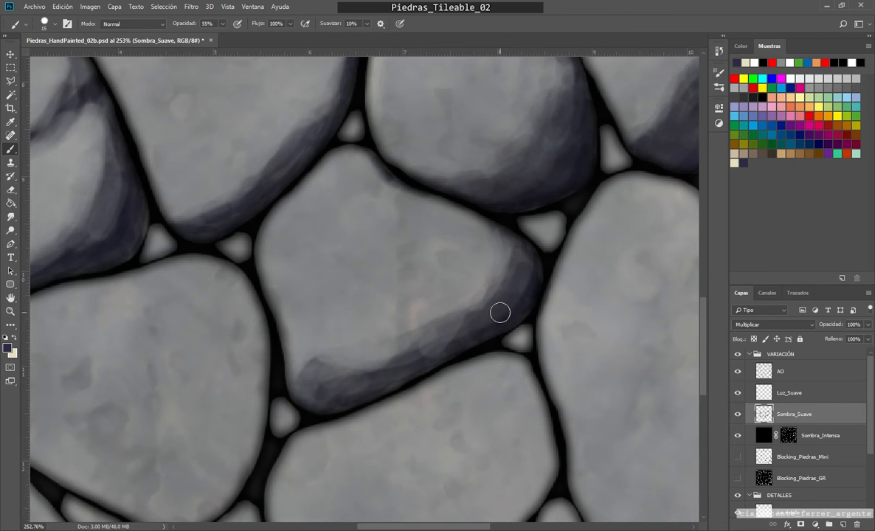
{"action": "mouse_move", "coordinate": [500, 313]}
{"action": "left_mouse_down"}
{"action": "mouse_move", "coordinate": [408, 363]}
{"action": "mouse_move", "coordinate": [404, 374]}
{"action": "mouse_move", "coordinate": [318, 404]}
{"action": "left_mouse_up"}
{"action": "key", "text": "e"}
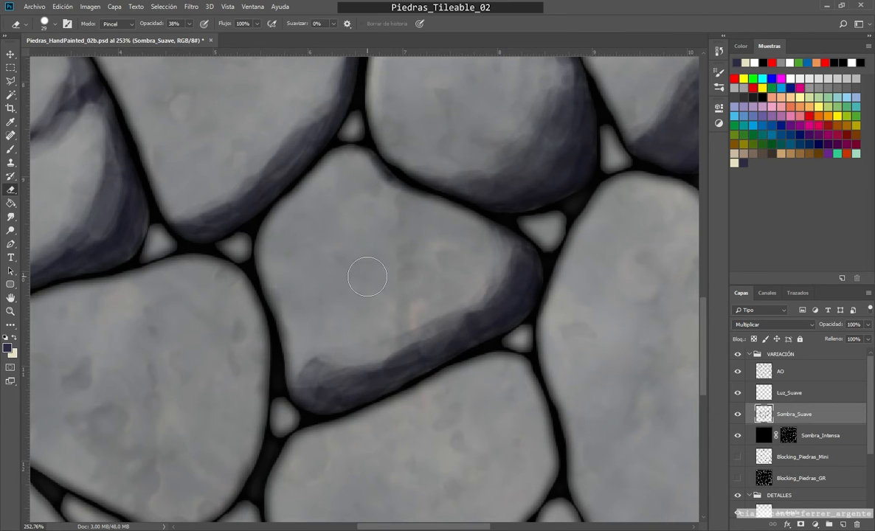
{"action": "scroll", "coordinate": [437, 308], "scroll_direction": "down", "scroll_amount": 1}
{"action": "scroll", "coordinate": [465, 245], "scroll_direction": "down", "scroll_amount": 12}
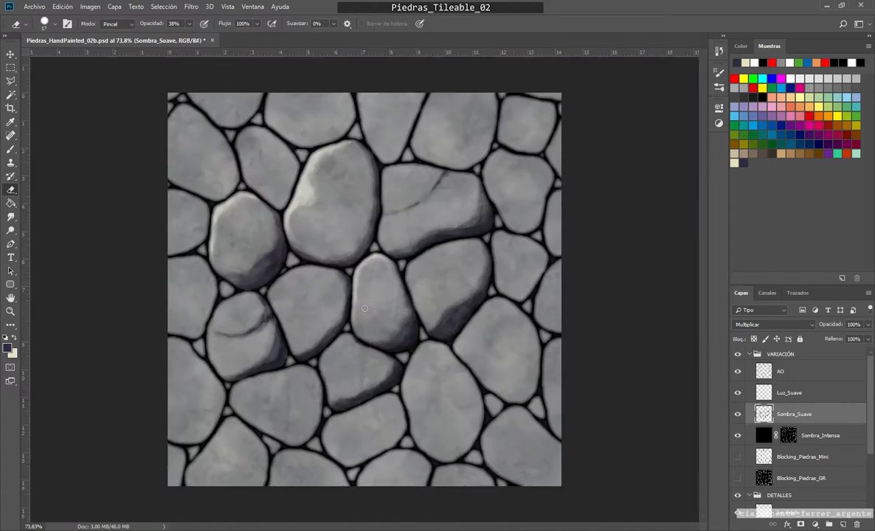
Step: Paint a shadow down the right and lower-right edges of the stone below the cracked one, with a 21 px brush at 55% opacity
{"action": "scroll", "coordinate": [386, 361], "scroll_direction": "up", "scroll_amount": 7}
{"action": "left_click_drag", "start_coordinate": [386, 361], "coordinate": [492, 239]}
{"action": "scroll", "coordinate": [318, 323], "scroll_direction": "up", "scroll_amount": 2}
{"action": "left_click_drag", "start_coordinate": [317, 322], "coordinate": [432, 264]}
{"action": "key", "text": "b"}
{"action": "right_click", "coordinate": [436, 278], "text": "alt"}
{"action": "mouse_move", "coordinate": [461, 177]}
{"action": "left_mouse_down"}
{"action": "mouse_move", "coordinate": [446, 229]}
{"action": "mouse_move", "coordinate": [383, 321]}
{"action": "mouse_move", "coordinate": [469, 293]}
{"action": "mouse_move", "coordinate": [463, 333]}
{"action": "mouse_move", "coordinate": [387, 340]}
{"action": "mouse_move", "coordinate": [493, 244]}
{"action": "mouse_move", "coordinate": [422, 324]}
{"action": "mouse_move", "coordinate": [371, 332]}
{"action": "left_mouse_up"}
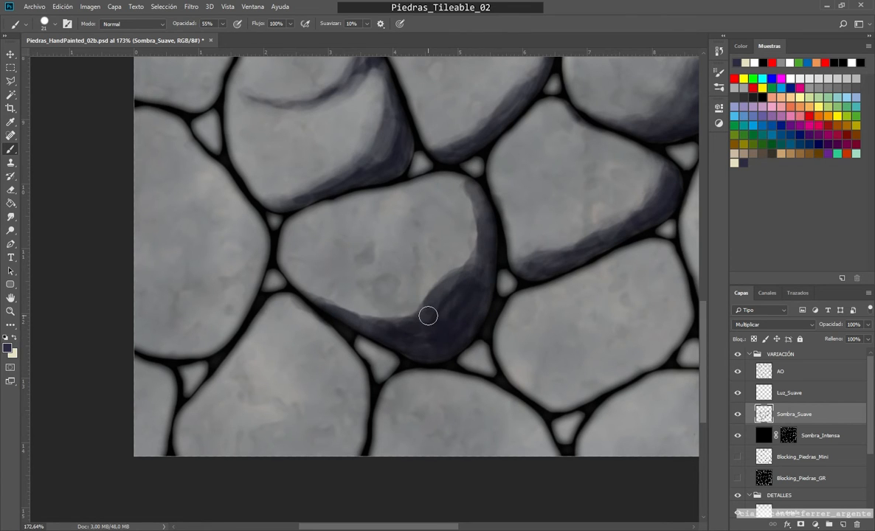
Step: Soften the inner edge of that stone's right and lower shadow with the Eraser, enlarged to 48 px, at 38% opacity
{"action": "key", "text": "e"}
{"action": "mouse_move", "coordinate": [440, 181]}
{"action": "left_mouse_down"}
{"action": "mouse_move", "coordinate": [412, 321]}
{"action": "mouse_move", "coordinate": [398, 313]}
{"action": "left_mouse_up"}
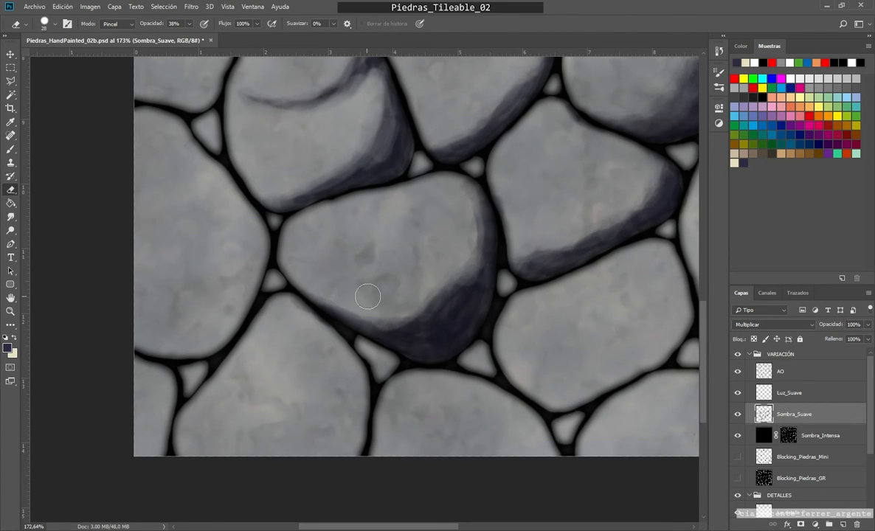
{"action": "key", "text": "bracketright"}
{"action": "key", "text": "bracketright"}
{"action": "left_click_drag", "start_coordinate": [479, 251], "coordinate": [470, 315]}
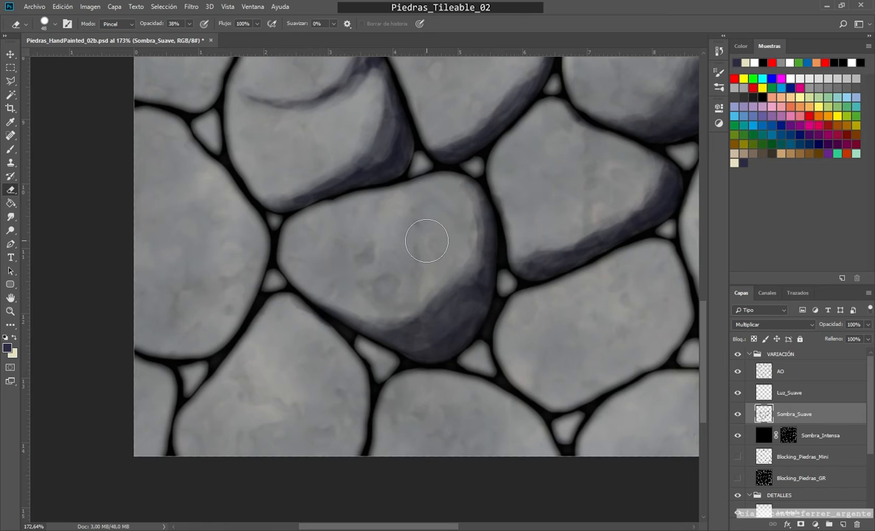
Step: Deepen the same stone's right edge and lower-right corner with the 21 px brush at 42% opacity
{"action": "key", "text": "b"}
{"action": "left_click", "coordinate": [222, 23]}
{"action": "left_click_drag", "start_coordinate": [448, 279], "coordinate": [408, 316]}
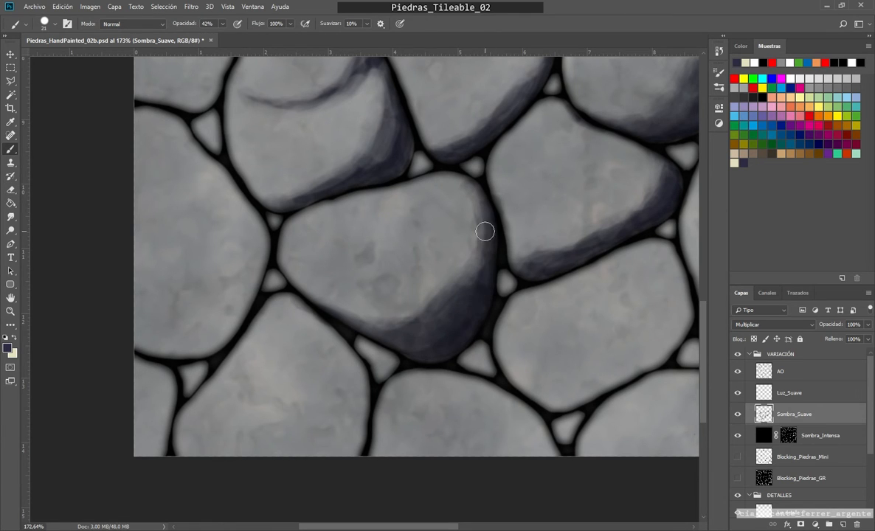
{"action": "left_click_drag", "start_coordinate": [485, 231], "coordinate": [476, 277]}
{"action": "left_click_drag", "start_coordinate": [447, 306], "coordinate": [431, 332]}
Step: Blend the darkened lower-right corner into the stone's surface with the 38 px Eraser at 38% opacity
{"action": "key", "text": "e"}
{"action": "left_click_drag", "start_coordinate": [438, 251], "coordinate": [434, 256]}
{"action": "mouse_move", "coordinate": [472, 292]}
{"action": "left_mouse_down"}
{"action": "mouse_move", "coordinate": [420, 317]}
{"action": "mouse_move", "coordinate": [463, 271]}
{"action": "mouse_move", "coordinate": [442, 268]}
{"action": "left_mouse_up"}
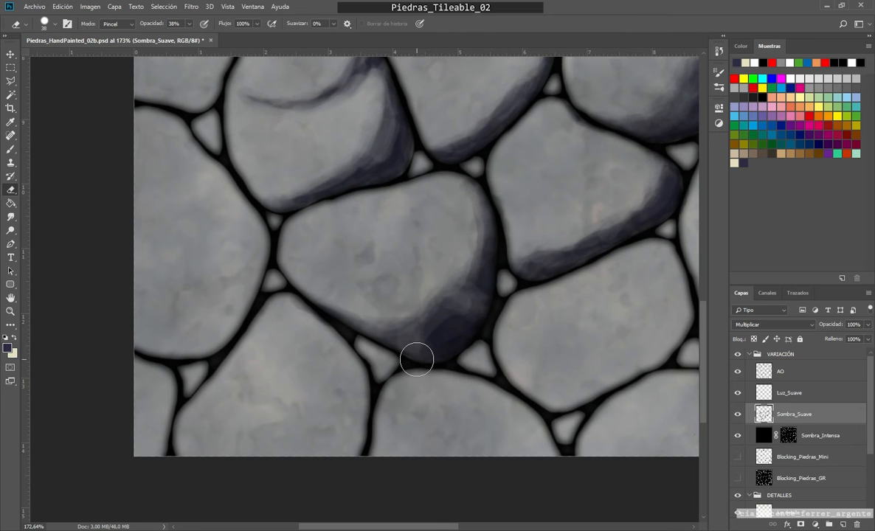
{"action": "scroll", "coordinate": [260, 295], "scroll_direction": "down", "scroll_amount": 5}
{"action": "scroll", "coordinate": [260, 297], "scroll_direction": "up", "scroll_amount": 3}
{"action": "scroll", "coordinate": [332, 332], "scroll_direction": "down", "scroll_amount": 4}
{"action": "scroll", "coordinate": [368, 327], "scroll_direction": "up", "scroll_amount": 7}
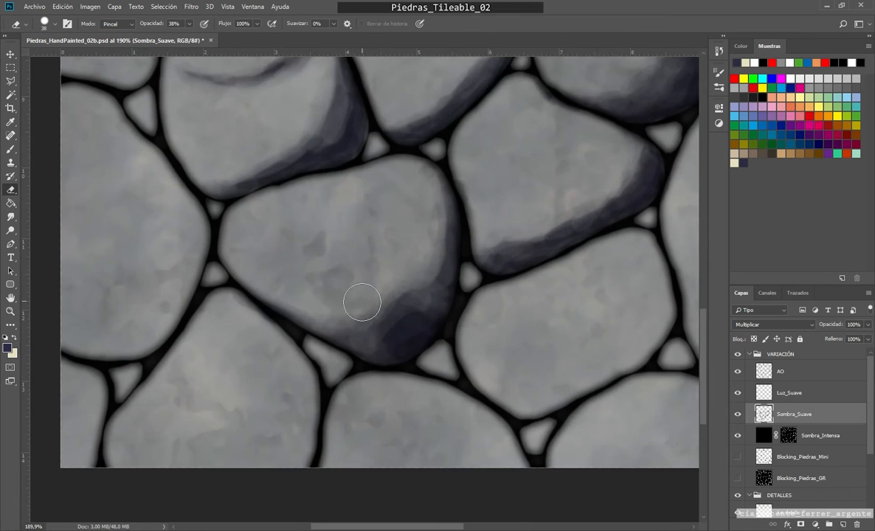
{"action": "left_click_drag", "start_coordinate": [361, 303], "coordinate": [354, 304]}
Step: Paint a shadow along the right and bottom edges of the stone below the five-sided one, plus a crack, with the 21 px brush at 42% opacity
{"action": "key", "text": "b"}
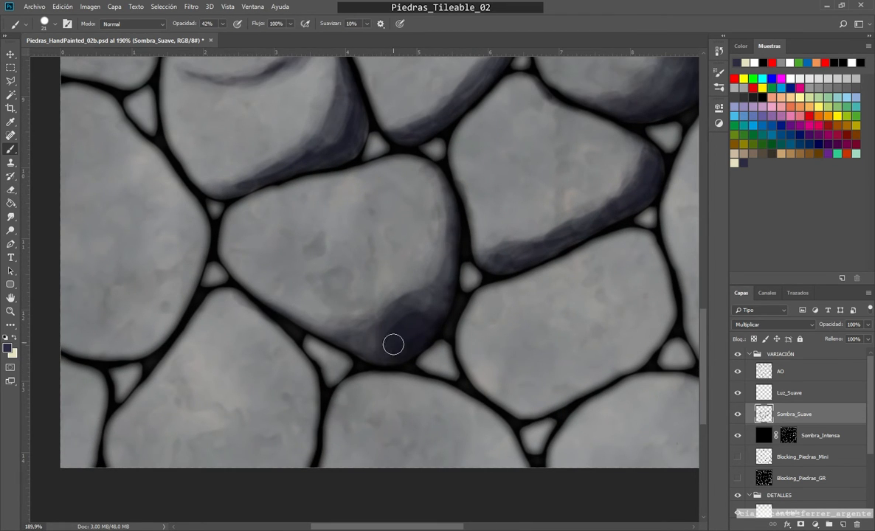
{"action": "scroll", "coordinate": [409, 135], "scroll_direction": "down", "scroll_amount": 4}
{"action": "scroll", "coordinate": [619, 376], "scroll_direction": "up", "scroll_amount": 4}
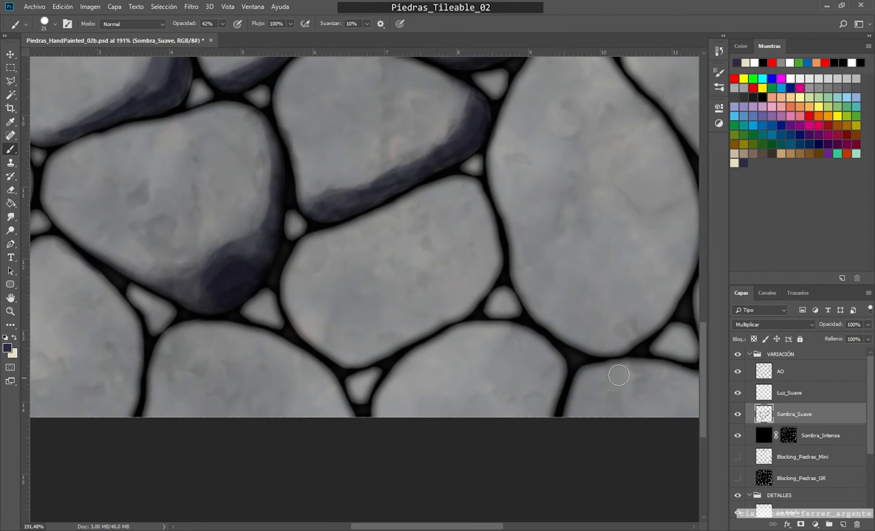
{"action": "mouse_move", "coordinate": [353, 266]}
{"action": "left_mouse_down"}
{"action": "mouse_move", "coordinate": [431, 307]}
{"action": "mouse_move", "coordinate": [484, 284]}
{"action": "mouse_move", "coordinate": [353, 350]}
{"action": "mouse_move", "coordinate": [454, 319]}
{"action": "left_mouse_up"}
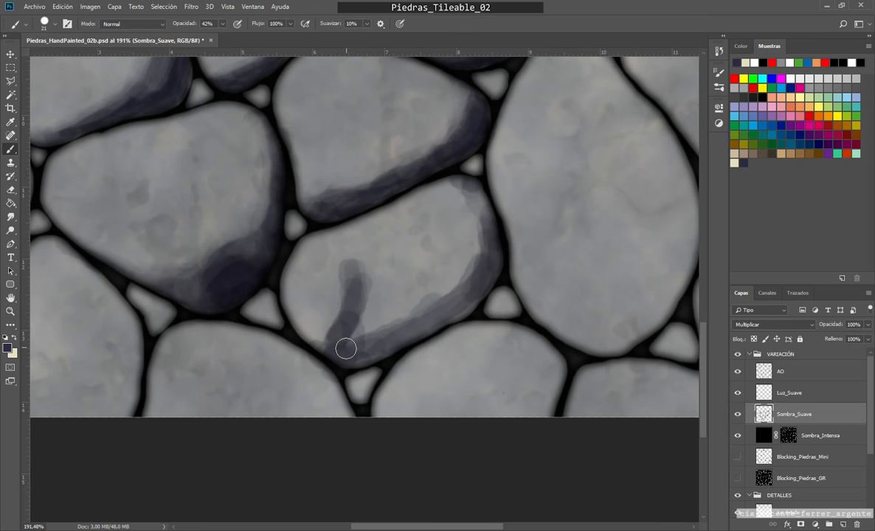
{"action": "mouse_move", "coordinate": [346, 349]}
{"action": "left_mouse_down"}
{"action": "mouse_move", "coordinate": [395, 340]}
{"action": "mouse_move", "coordinate": [434, 316]}
{"action": "mouse_move", "coordinate": [471, 182]}
{"action": "mouse_move", "coordinate": [514, 245]}
{"action": "left_mouse_up"}
Step: Thin the crack and soften the stone's edge shadow with the 22 px Eraser at 42% opacity
{"action": "key", "text": "e"}
{"action": "mouse_move", "coordinate": [431, 348]}
{"action": "left_mouse_down"}
{"action": "mouse_move", "coordinate": [461, 338]}
{"action": "mouse_move", "coordinate": [408, 355]}
{"action": "left_mouse_up"}
{"action": "scroll", "coordinate": [314, 378], "scroll_direction": "up", "scroll_amount": 1}
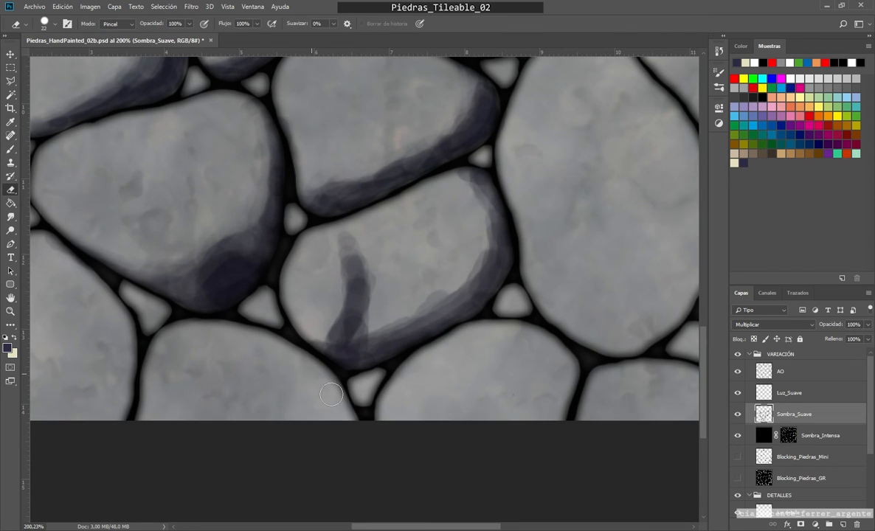
{"action": "mouse_move", "coordinate": [453, 181]}
{"action": "left_mouse_down"}
{"action": "mouse_move", "coordinate": [481, 201]}
{"action": "mouse_move", "coordinate": [390, 313]}
{"action": "mouse_move", "coordinate": [341, 254]}
{"action": "mouse_move", "coordinate": [320, 329]}
{"action": "left_mouse_up"}
{"action": "left_click_drag", "start_coordinate": [321, 330], "coordinate": [310, 330]}
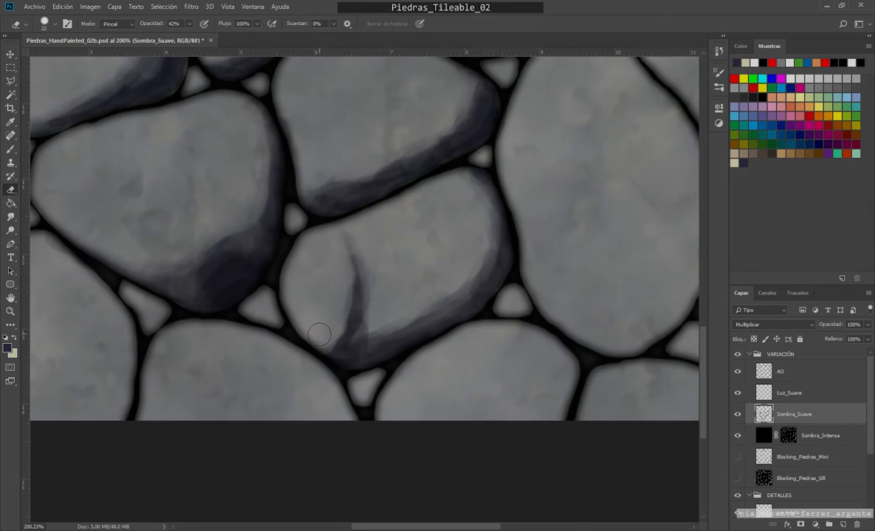